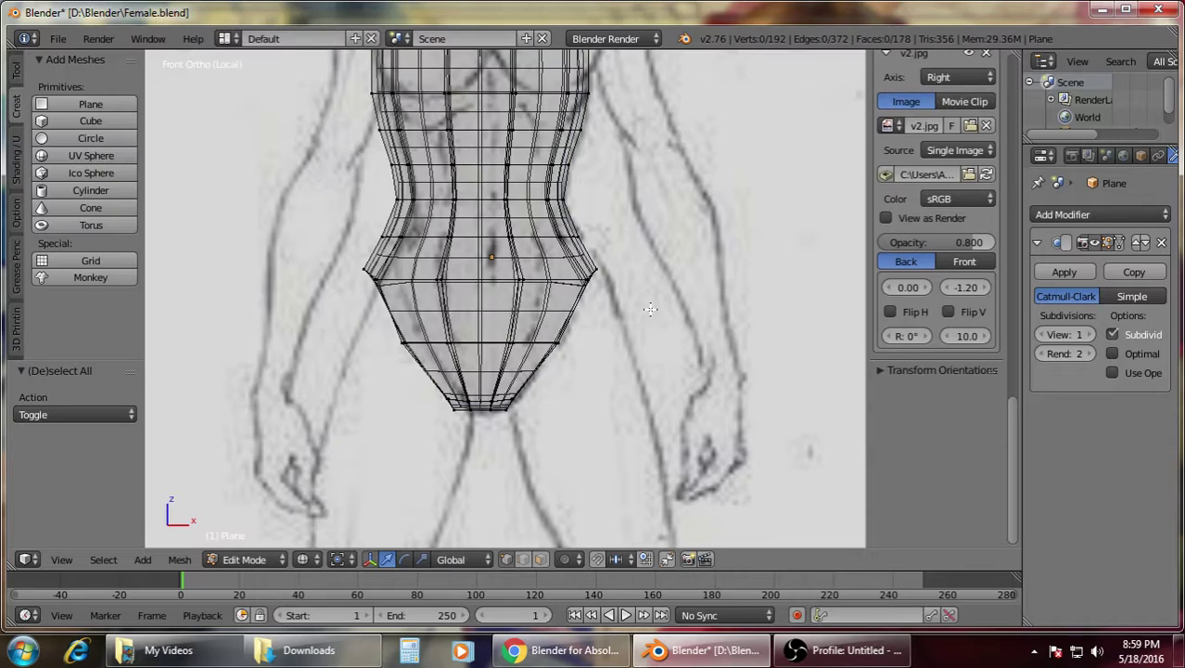
Scale the vertex loop below the hips to follow the pelvis outline in the front reference
scroll(610, 440, "up", 3)
scroll(562, 333, "up", 3)
key("z")
key("z")
left_click_drag(617, 332, 620, 330)
key("s")
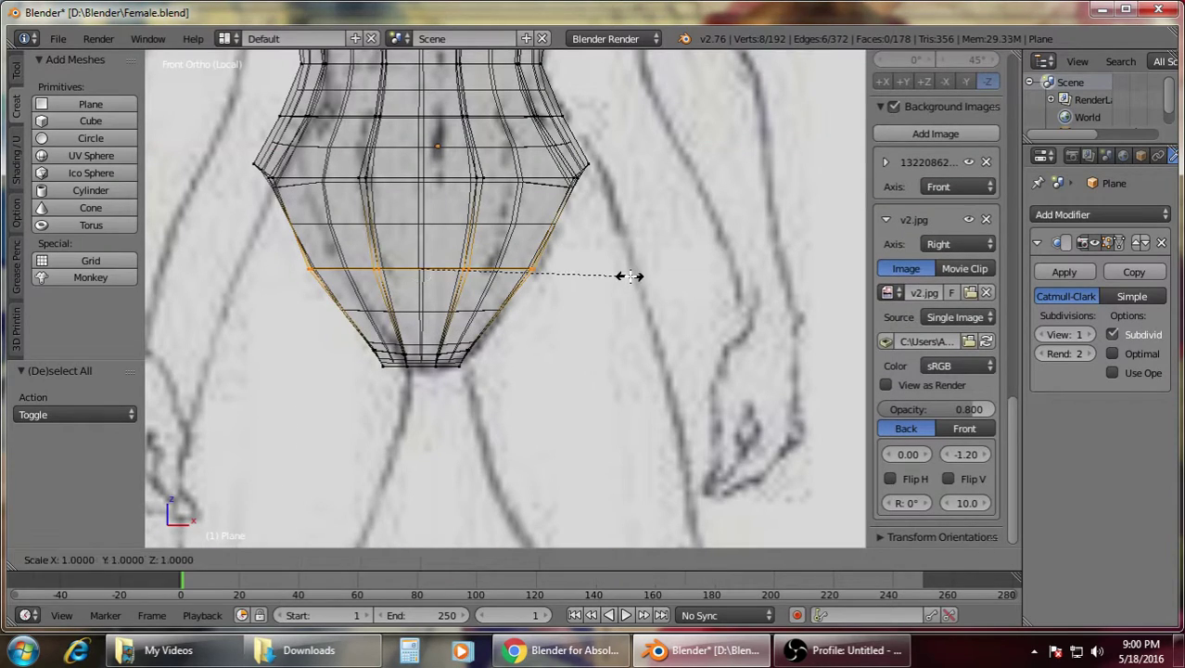
left_click(627, 275)
key("a")
scroll(619, 230, "up", 1)
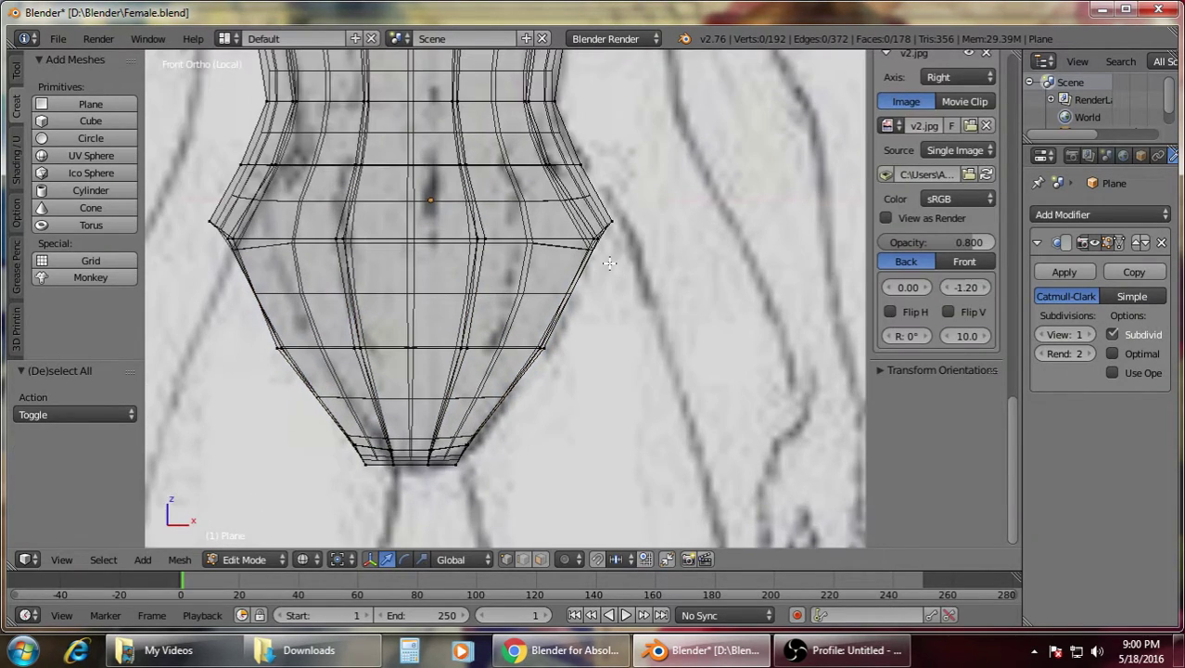
left_click_drag(568, 271, 569, 271)
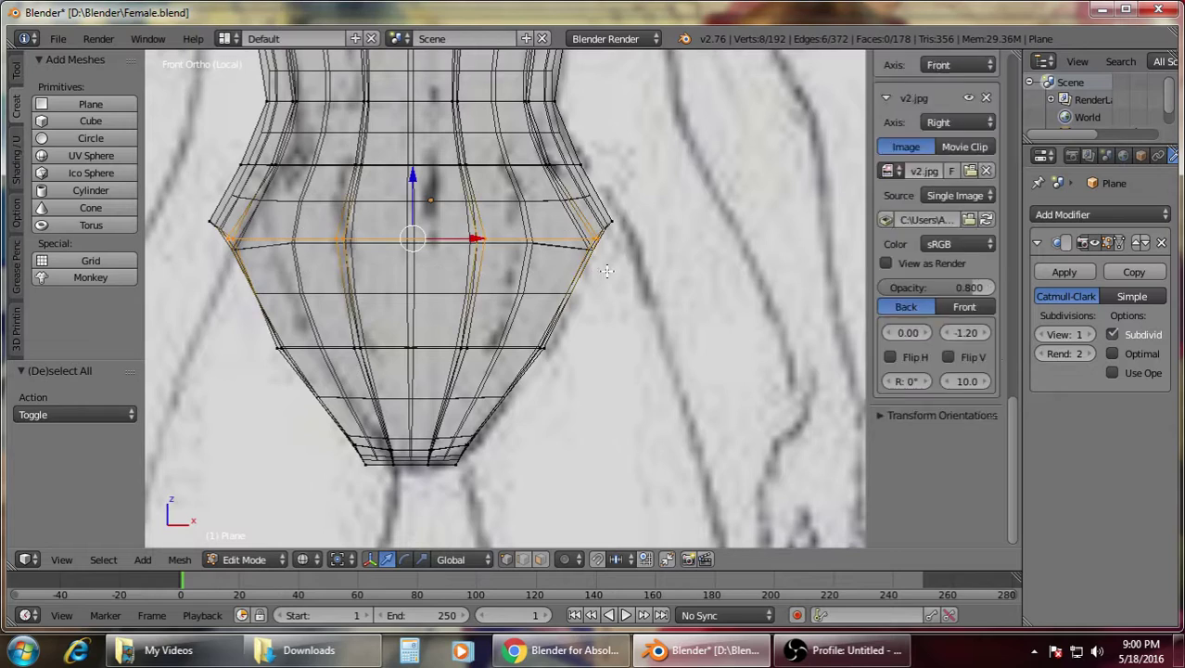
key("s")
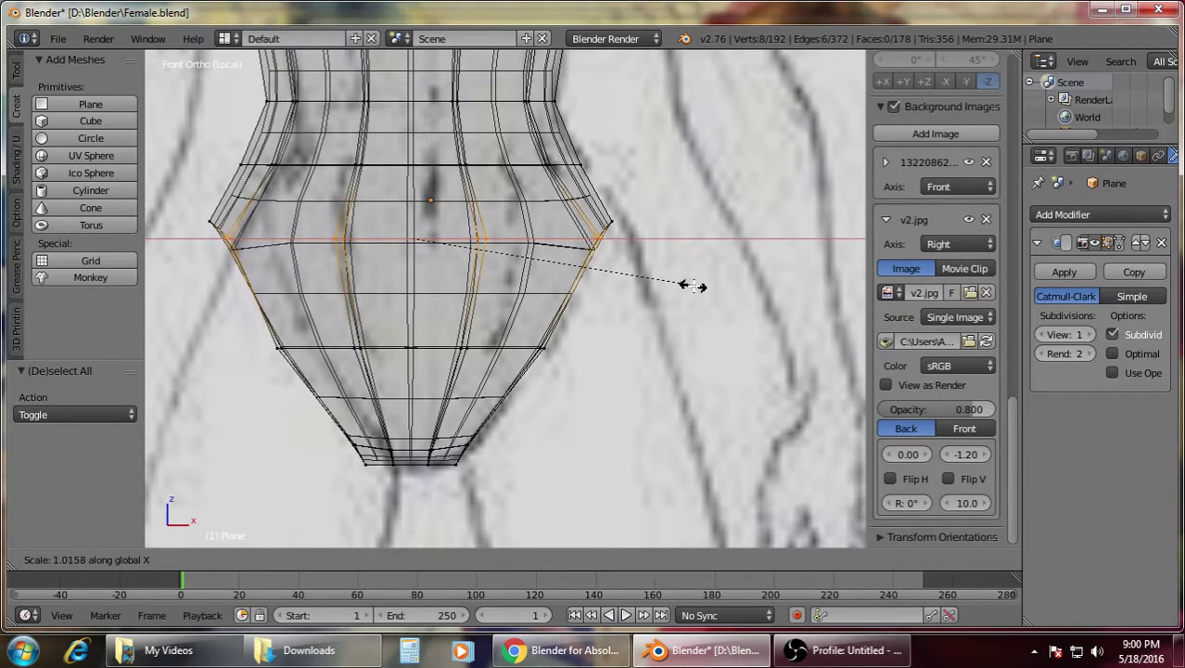
key("Escape")
key("a")
mouse_move(691, 282)
middle_mouse_down()
mouse_move(515, 318)
mouse_move(373, 310)
mouse_move(529, 323)
mouse_move(403, 226)
mouse_move(556, 224)
mouse_move(627, 313)
mouse_move(621, 347)
middle_mouse_up()
key("z")
key("KP_1")
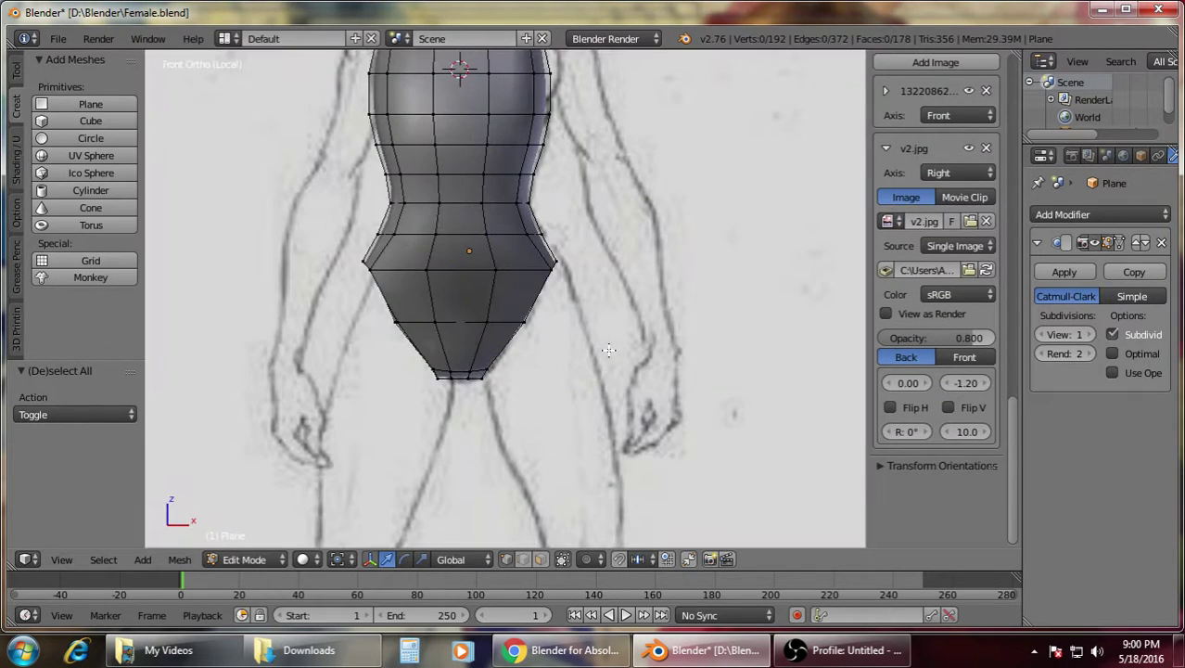
Extrude the three side hip vertices down along the outer-thigh outline, by about 0.119 in X and -0.255 in Z
scroll(608, 350, "up", 4)
key("z")
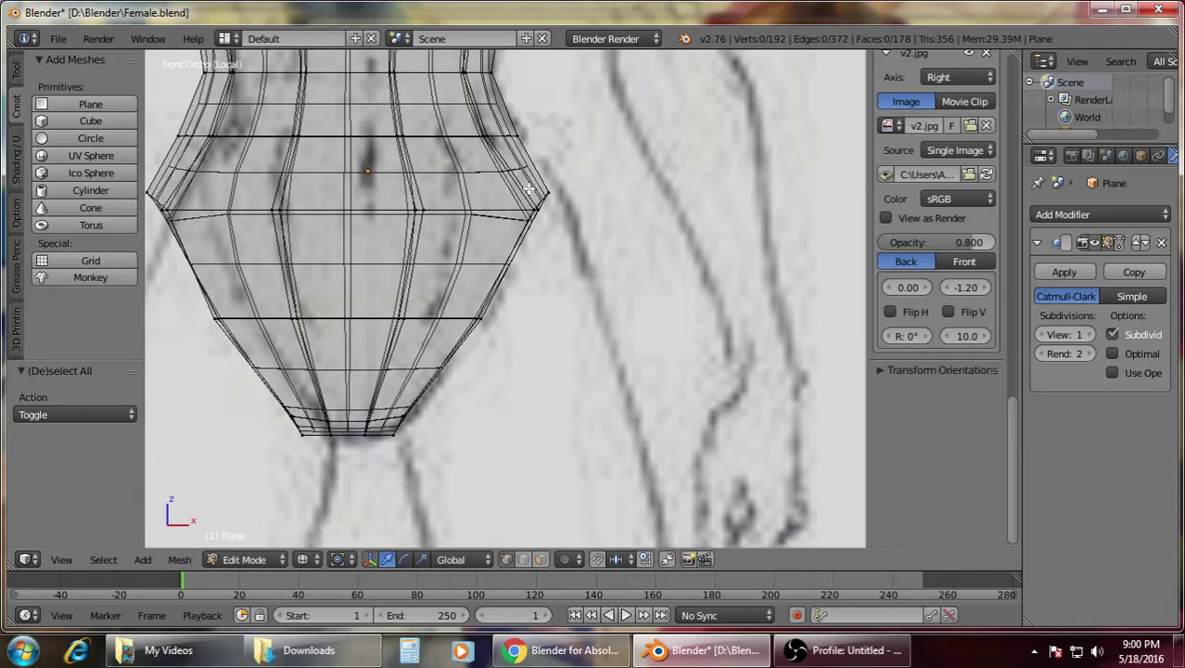
left_click_drag(527, 183, 572, 242)
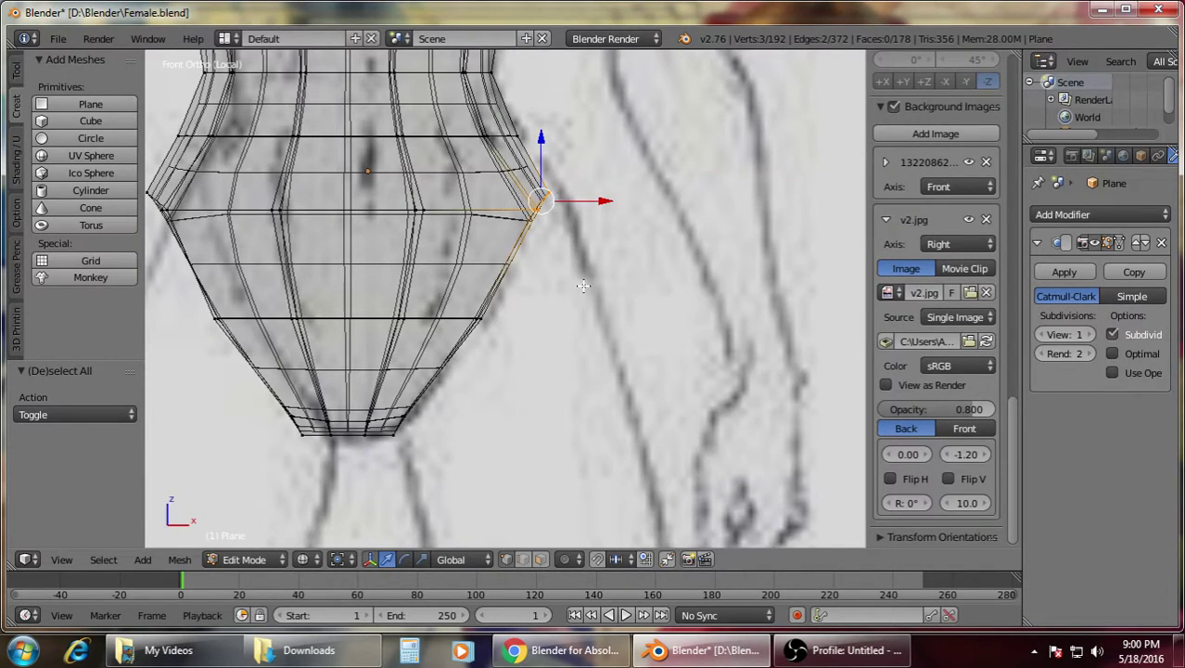
key("z")
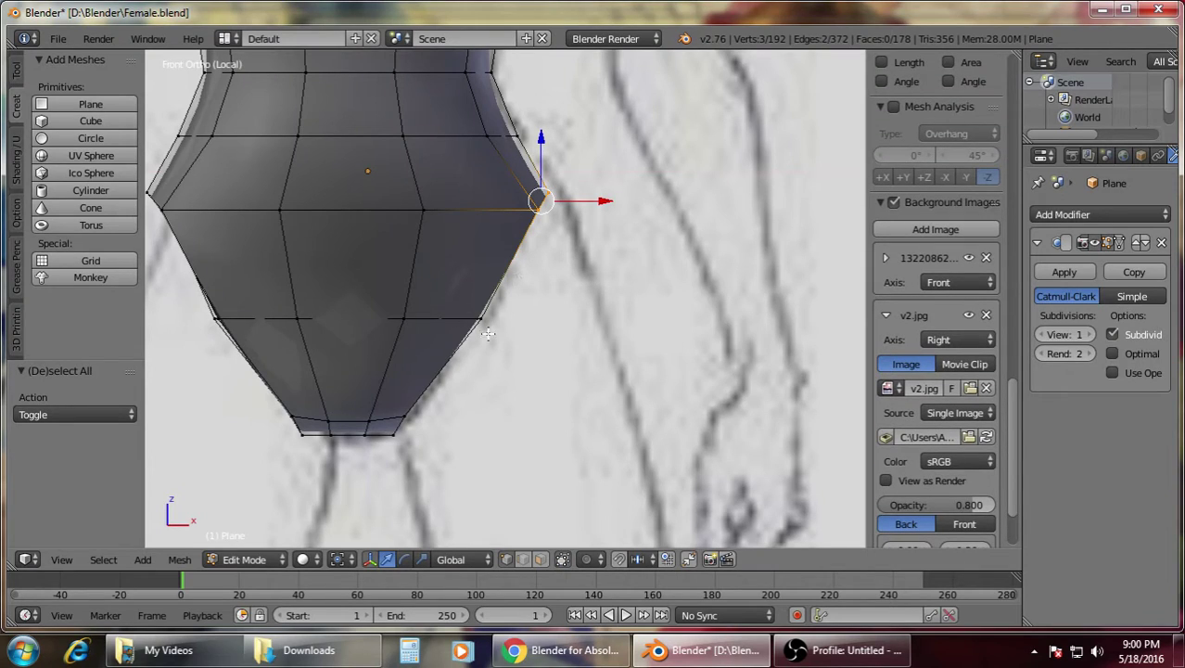
key("z")
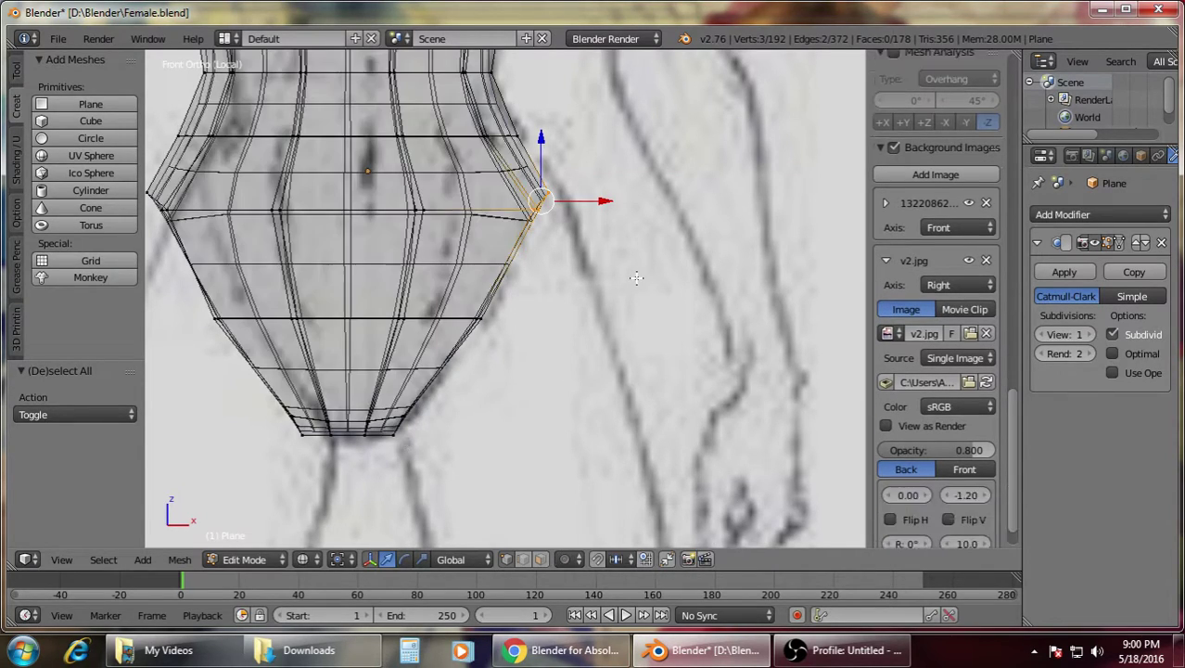
key("e")
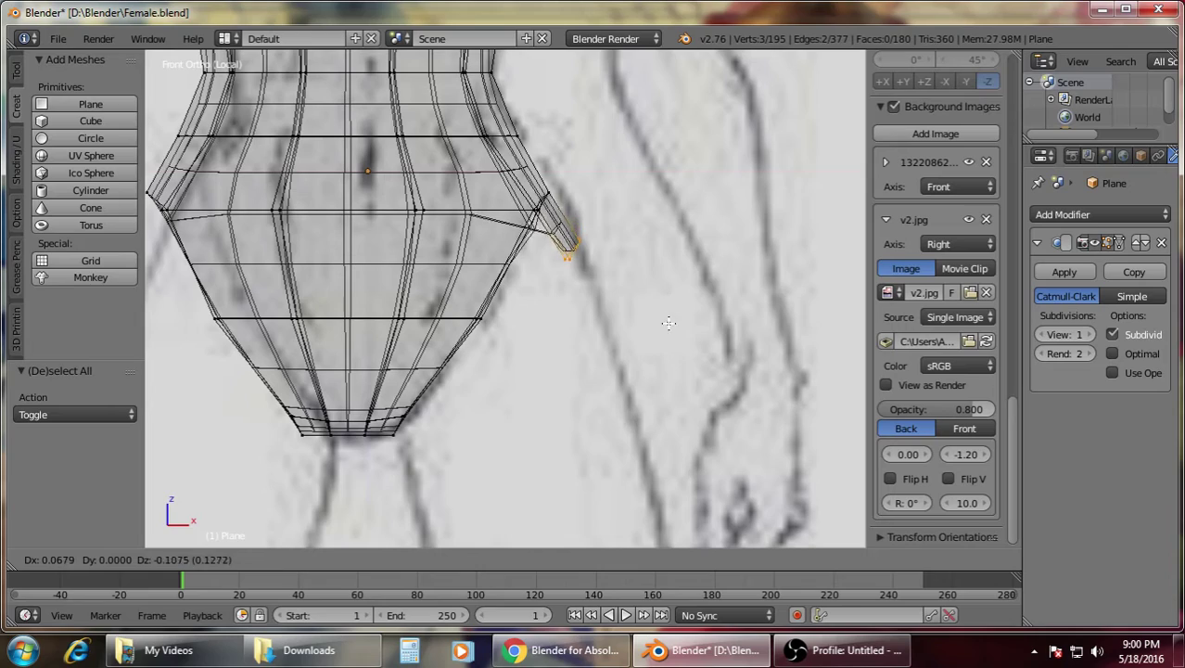
left_click(691, 386)
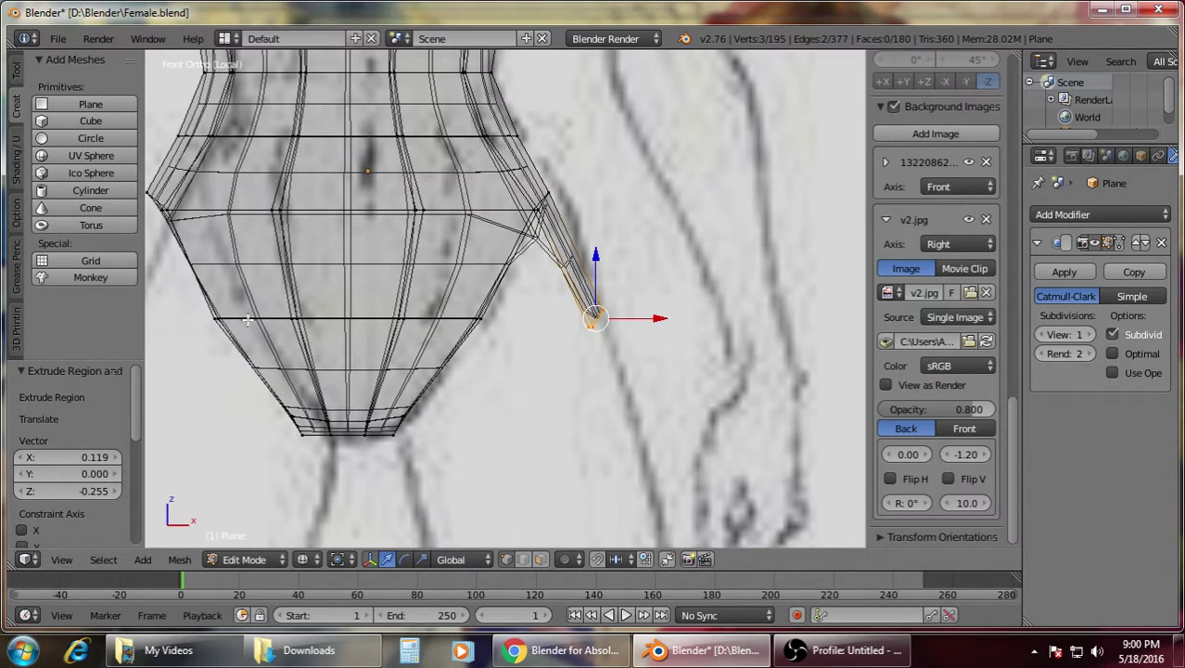
Extrude the thigh strip down two more rows along the reference outline, the last by about 0.017 in X and -0.055 in Z
middle_click_drag(594, 390, 573, 299, "shift")
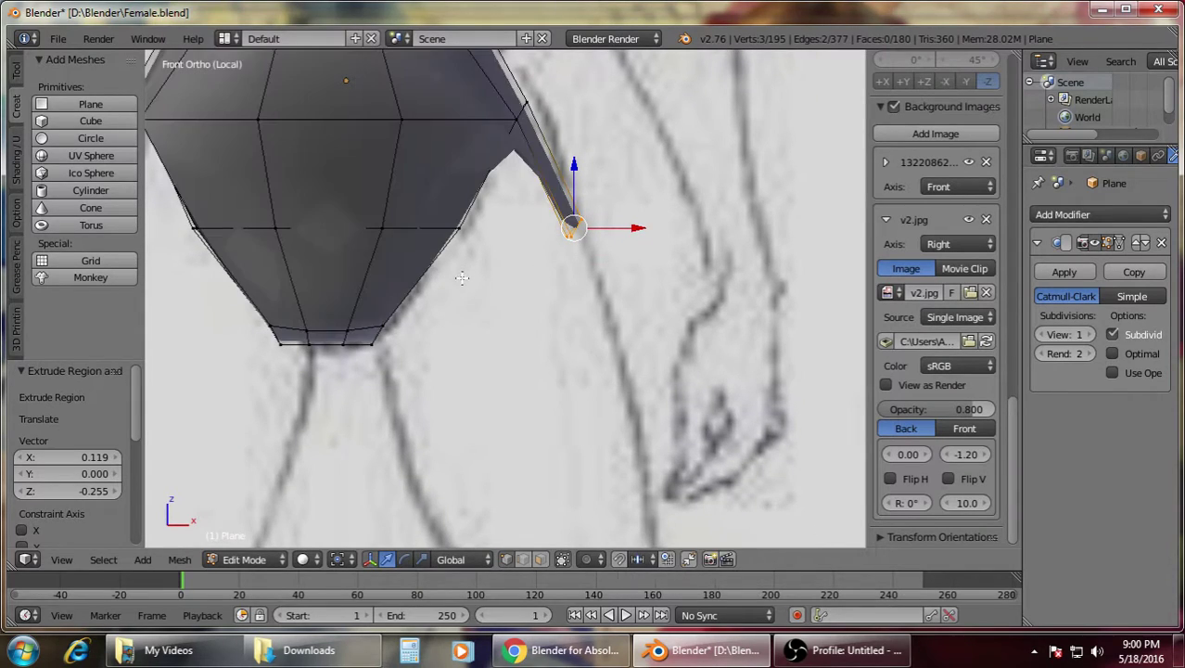
key("z")
key("z")
key("e")
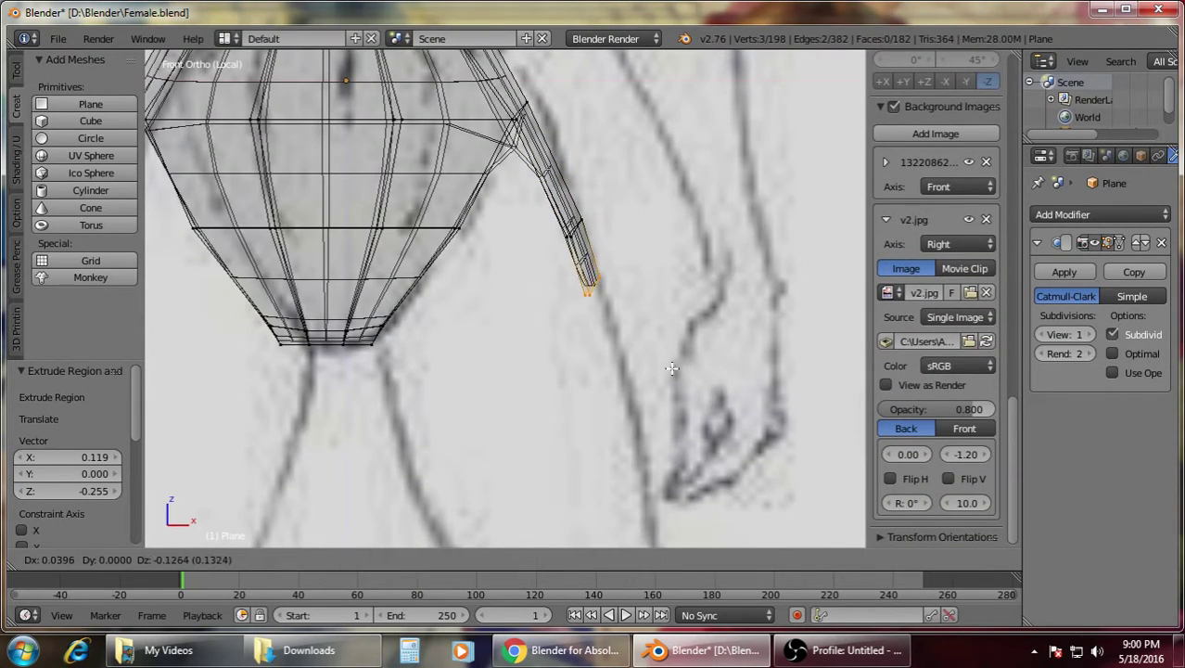
left_click(676, 378)
key("z")
key("z")
key("e")
left_click(636, 363)
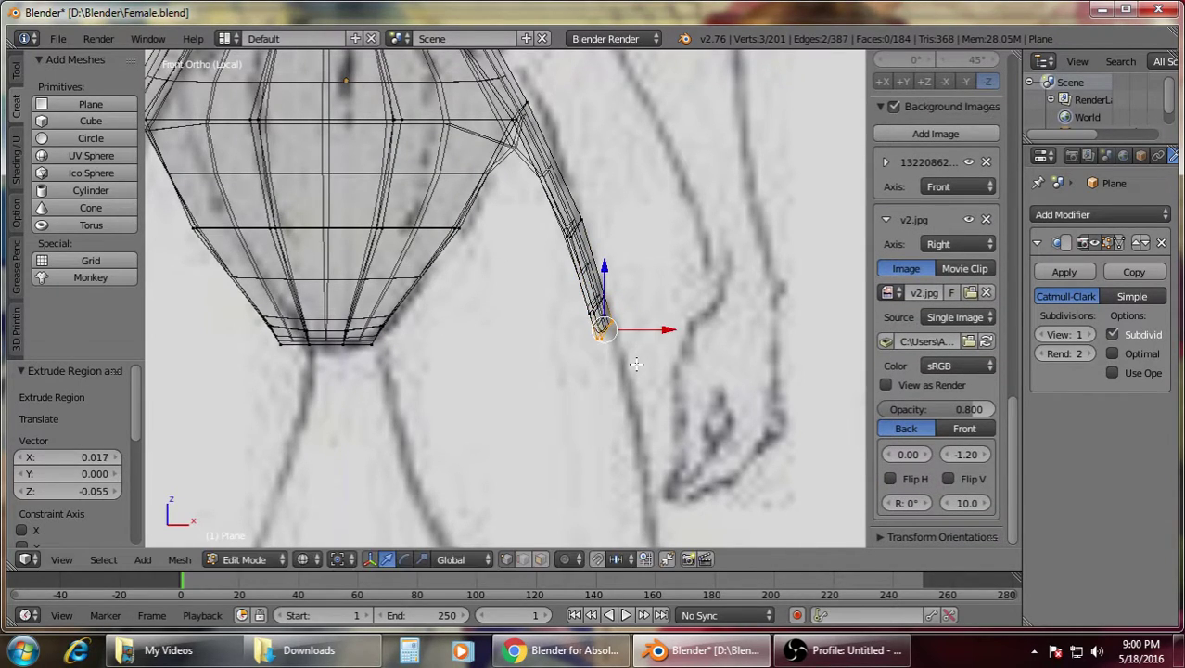
Fill a triangular face on the front between the hip corner, the lower pelvis loop and the thigh strip
key("a")
key("z")
middle_click_drag(544, 242, 562, 340, "shift")
scroll(562, 339, "up", 3)
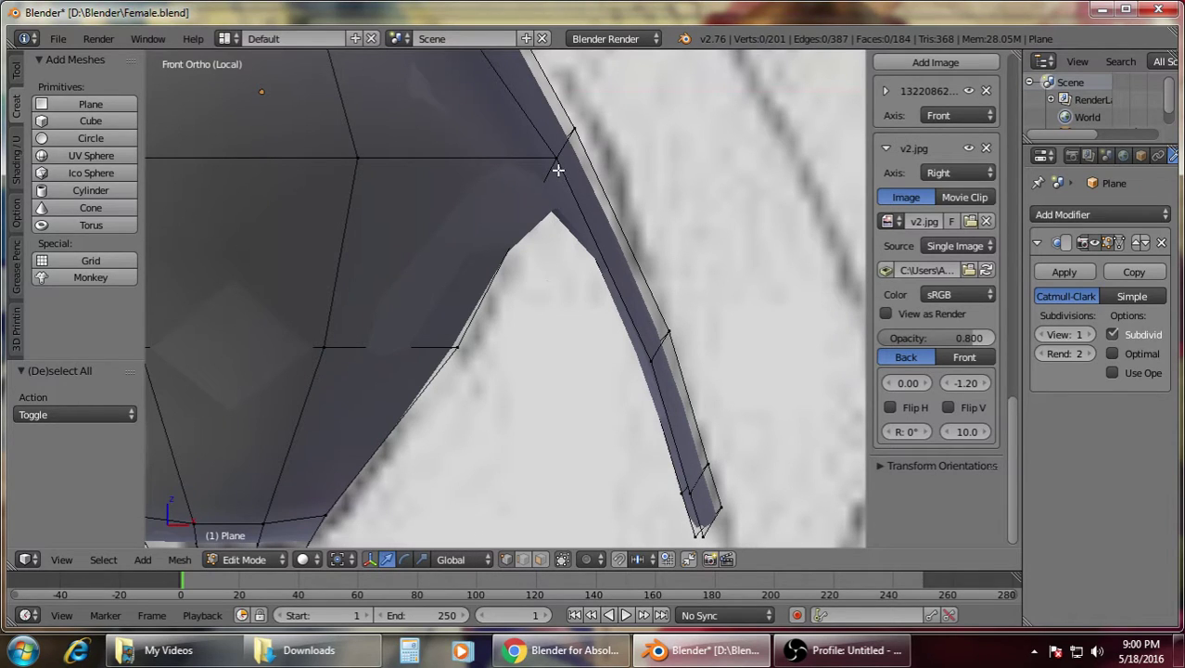
right_click(557, 163)
right_click(456, 348, "shift")
right_click(650, 354, "shift")
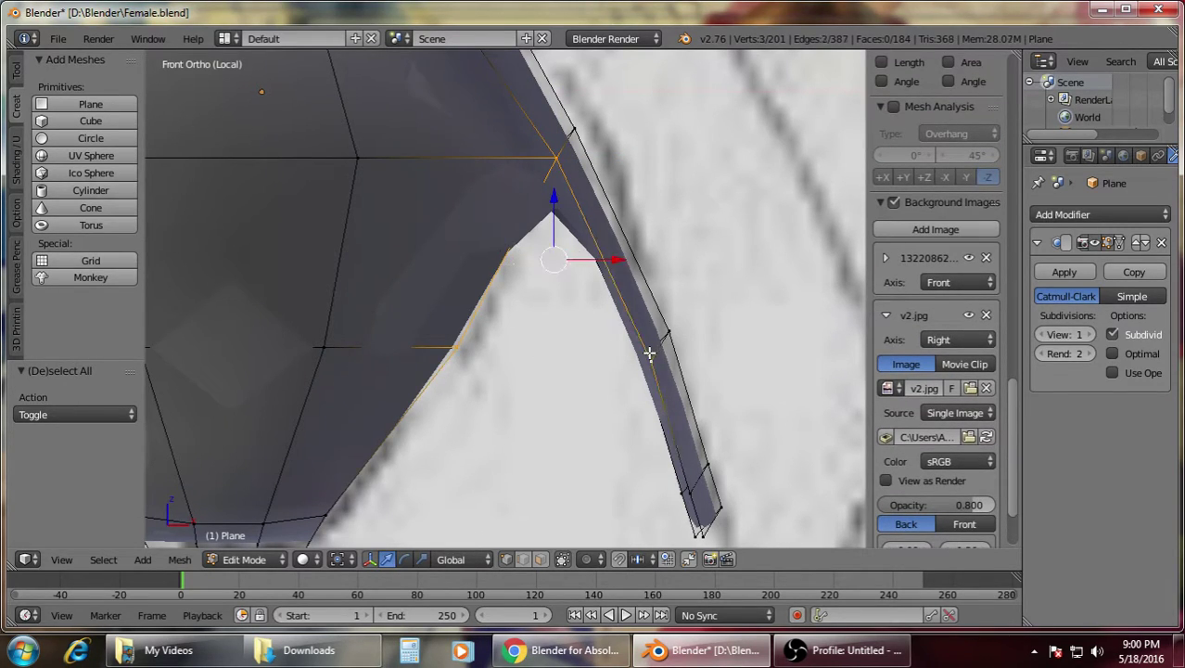
key("f")
key("a")
Fill the matching triangular face on the back between the hip corner, the lower pelvis loop and the thigh strip
scroll(650, 354, "down", 5)
middle_click_drag(650, 354, 392, 376)
scroll(605, 297, "up", 5)
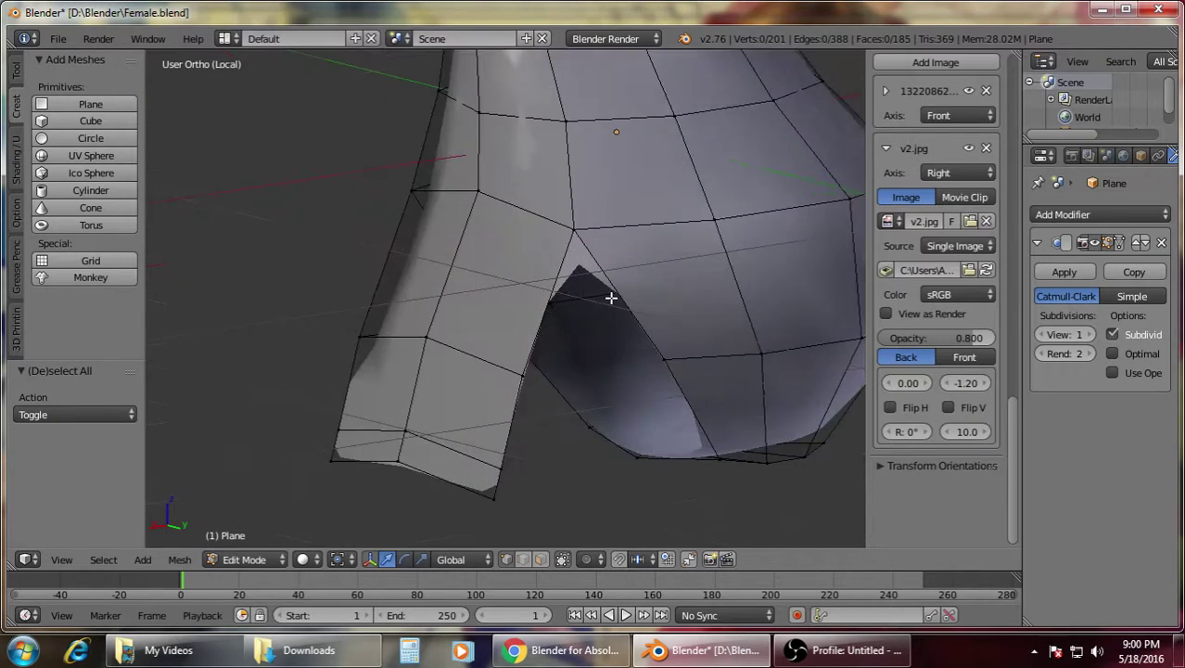
right_click(588, 217)
right_click(526, 388, "shift")
key("f")
key("a")
Fill a four-sided face on the back between the lower pelvis loop, the crotch corner and the thigh strip
middle_click_drag(677, 361, 627, 336)
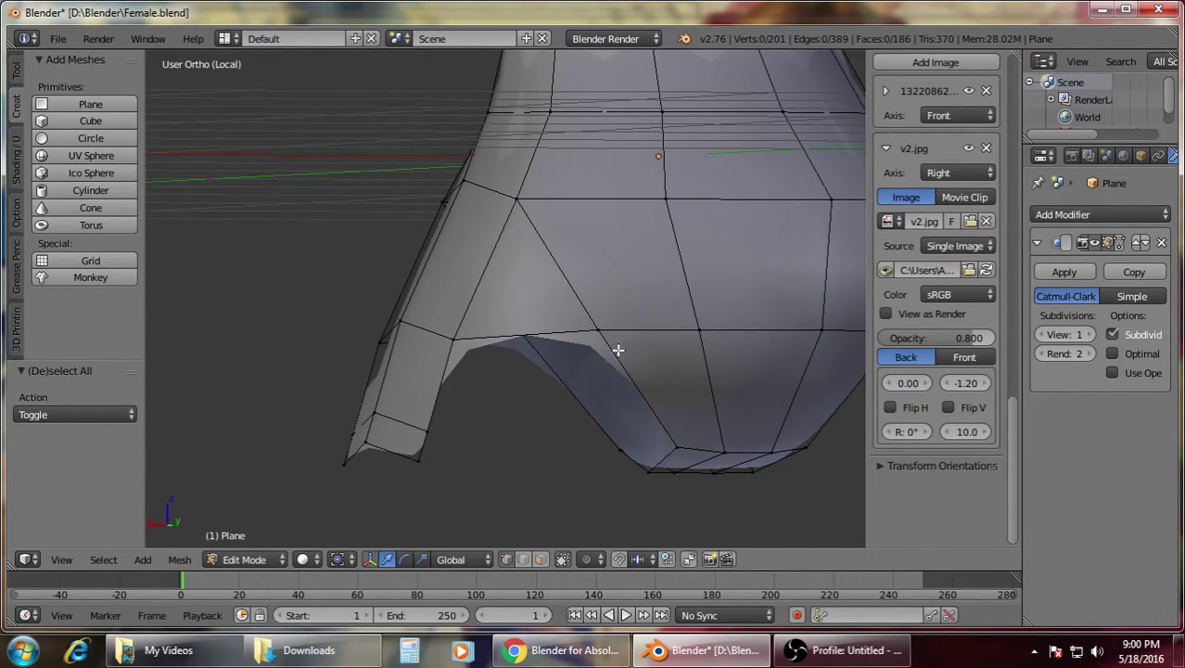
right_click(600, 332)
right_click(454, 340, "shift")
right_click(428, 430, "shift")
right_click(673, 444, "shift")
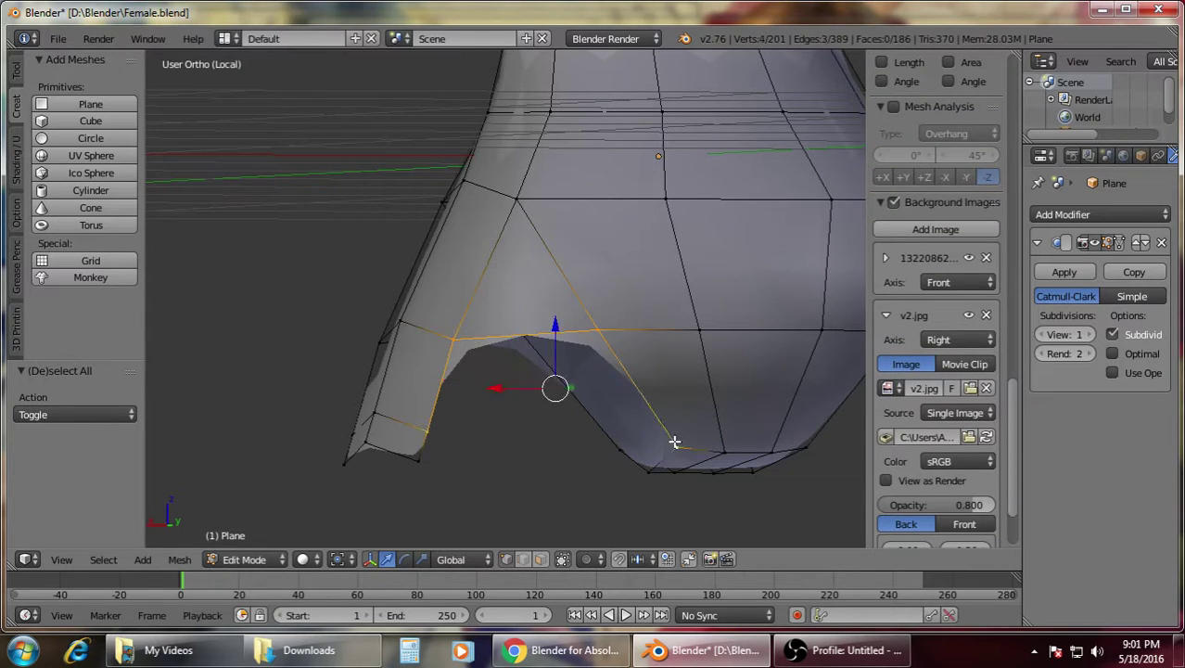
key("f")
key("a")
Delete the lowest row of vertices from the outer-thigh strip
middle_click_drag(675, 436, 686, 361)
scroll(686, 362, "up", 2)
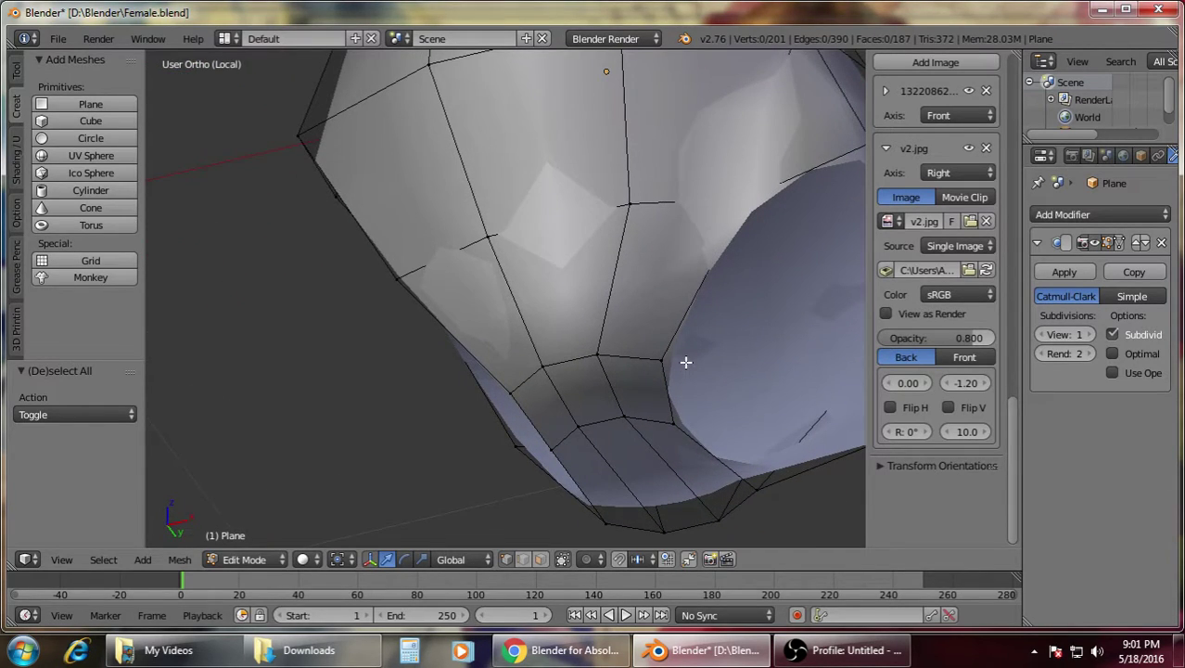
middle_click_drag(665, 421, 760, 411)
right_click(750, 385, "alt")
key("x")
left_click(745, 348)
Try to fill the front gap between the pelvis loop, crotch corner and thigh strip, and undo the fill
right_click(750, 248)
right_click(640, 230, "shift")
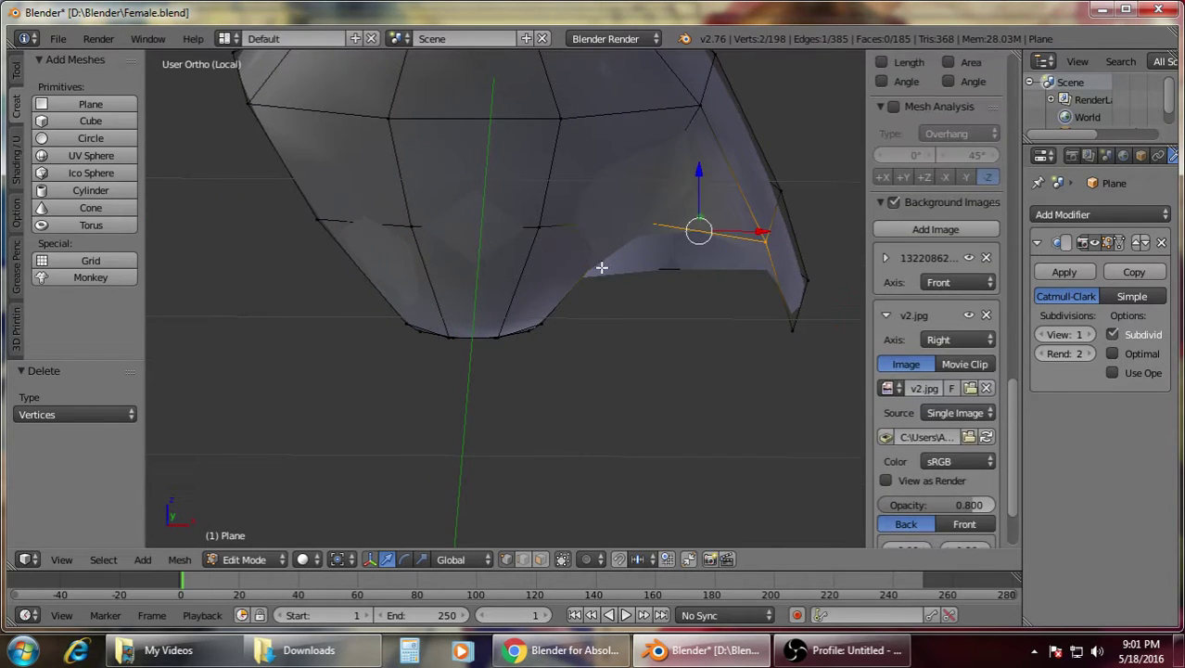
key("a")
middle_click_drag(793, 322, 749, 269)
right_click(641, 199)
right_click(551, 325, "shift")
right_click(784, 273, "shift")
key("f")
key("a")
scroll(784, 271, "down", 2)
middle_click_drag(784, 271, 624, 354)
key("ctrl+z")
key("ctrl+z")
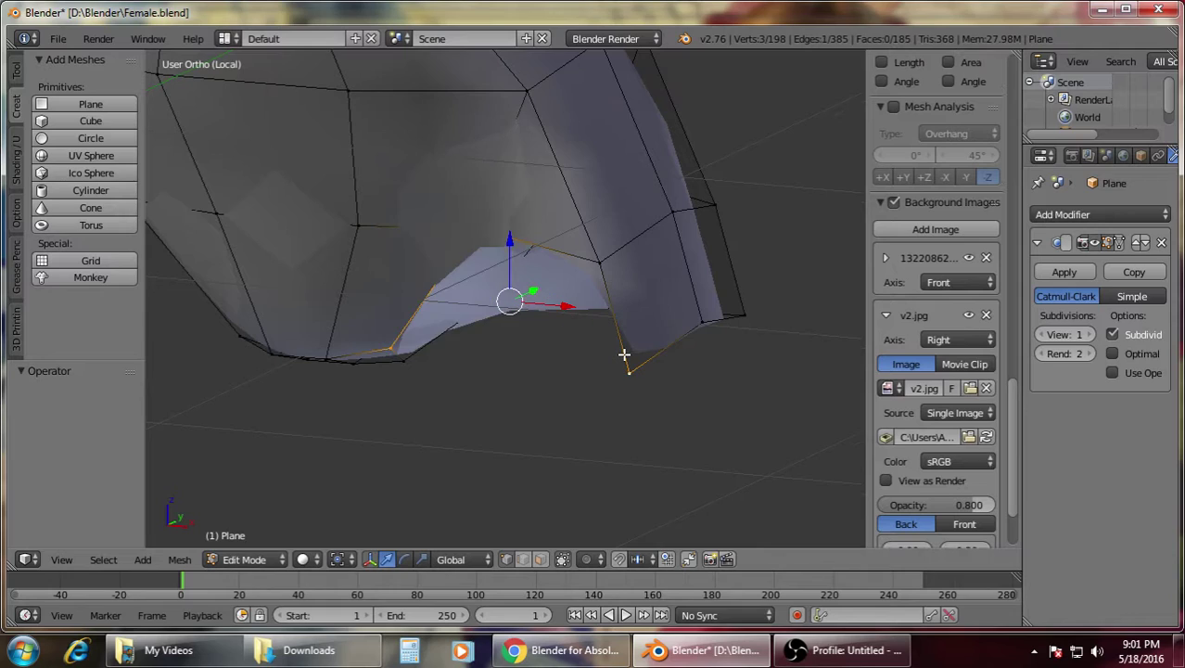
Fill the front gap between the lower pelvis loop, crotch corner and thigh strip, selecting its corners in wireframe display
key("z")
key("a")
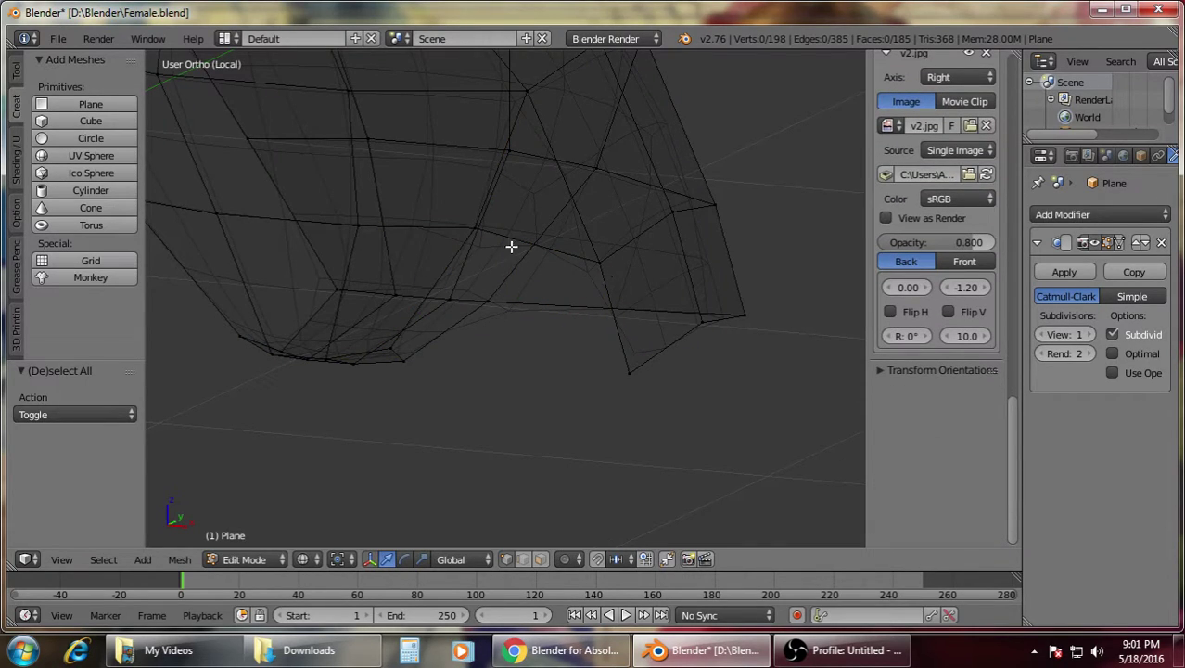
right_click(475, 228)
right_click(391, 347, "shift")
right_click(623, 367, "shift")
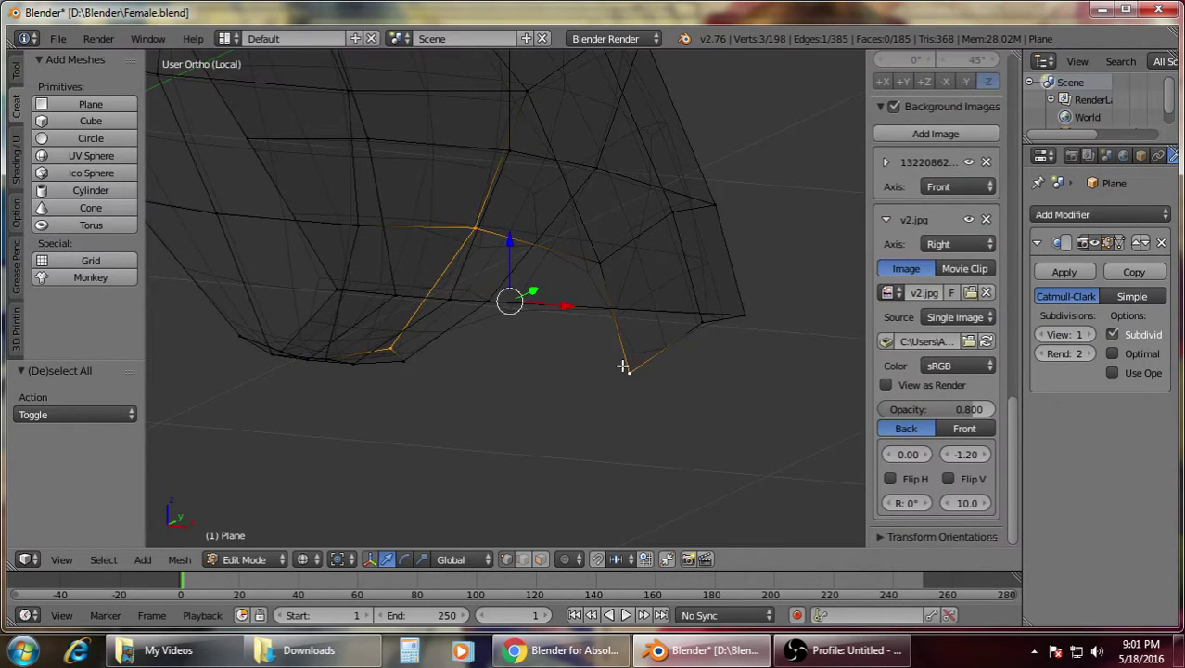
key("f")
key("a")
Scale the two middle front vertices of the loop below the hips in the front view
scroll(603, 255, "down", 4)
middle_click_drag(584, 318, 343, 309)
key("z")
key("KP_1")
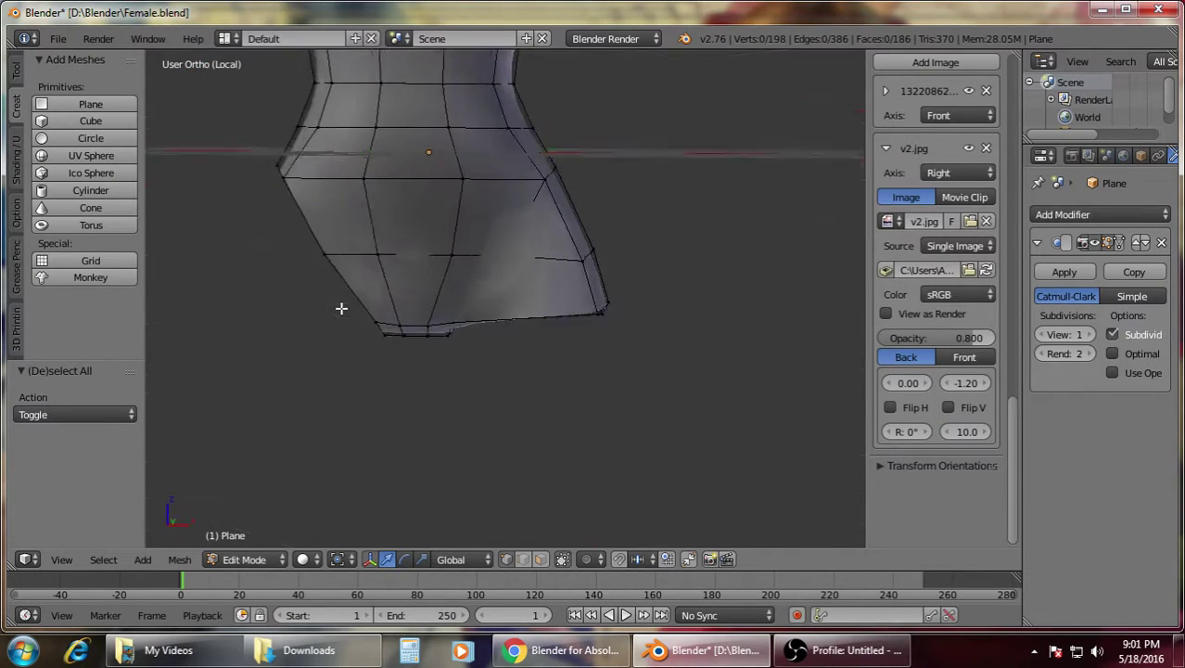
scroll(410, 304, "down", 1)
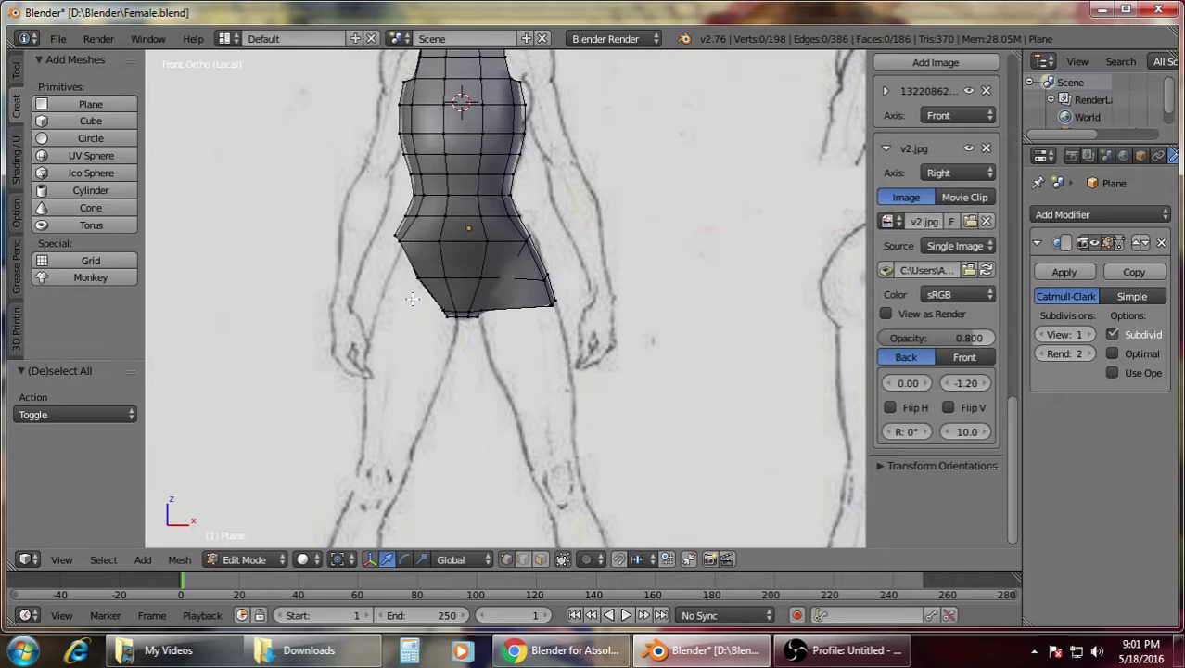
scroll(415, 294, "up", 4)
middle_click_drag(415, 294, 449, 310, "shift")
scroll(450, 310, "up", 2)
key("z")
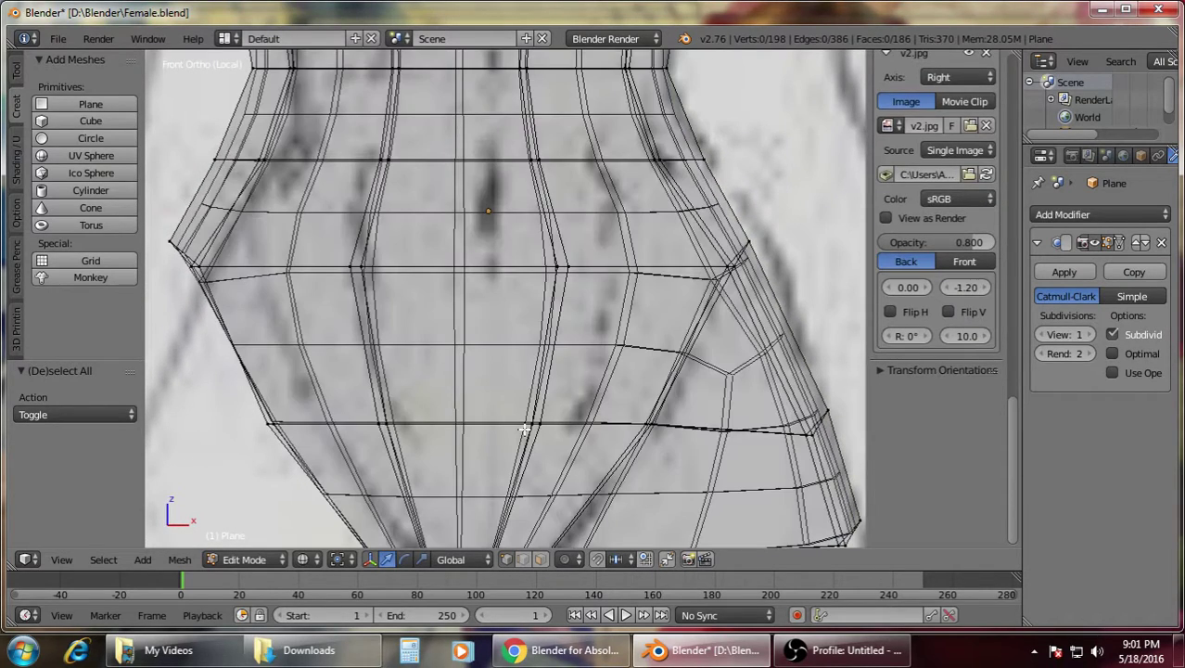
middle_click_drag(520, 427, 540, 347, "shift")
key("z")
key("b")
left_click_drag(377, 311, 575, 371)
key("s")
left_click(671, 360)
Move the two middle front vertices of the lower pelvis loop forward in the side view to match the reference outline
key("a")
scroll(937, 371, "down", 5)
key("z")
scroll(671, 360, "down", 2)
middle_click_drag(671, 360, 537, 404)
key("KP_3")
key("z")
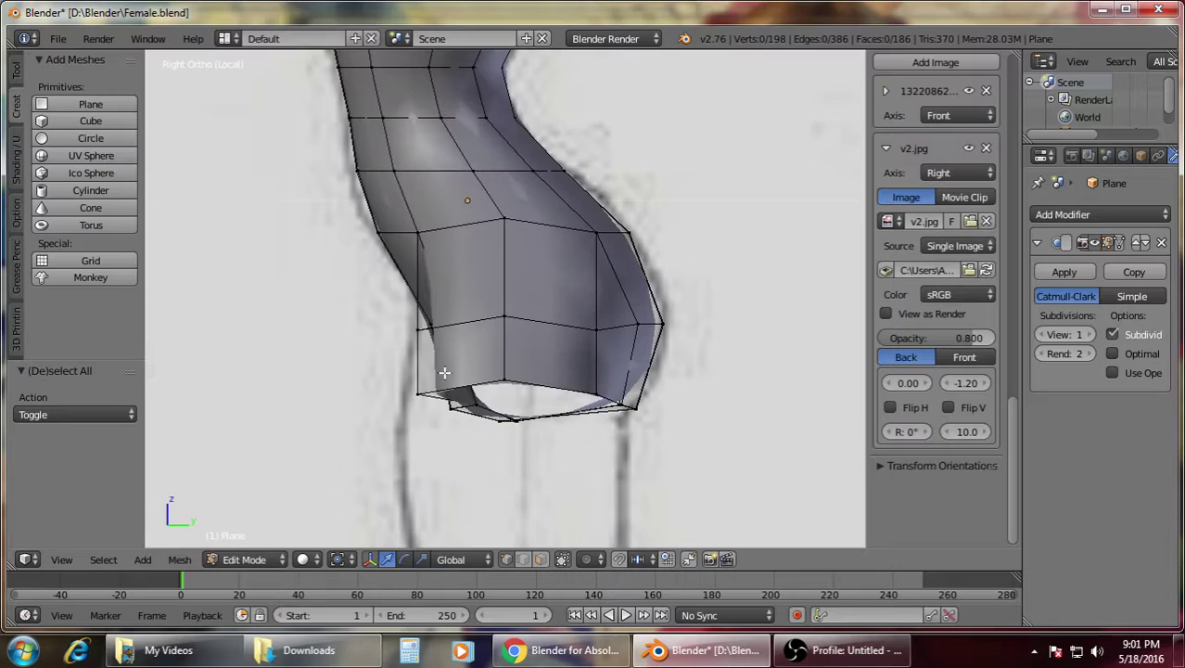
middle_click_drag(454, 380, 595, 395)
scroll(595, 395, "up", 2)
right_click(508, 356)
right_click(399, 351, "shift")
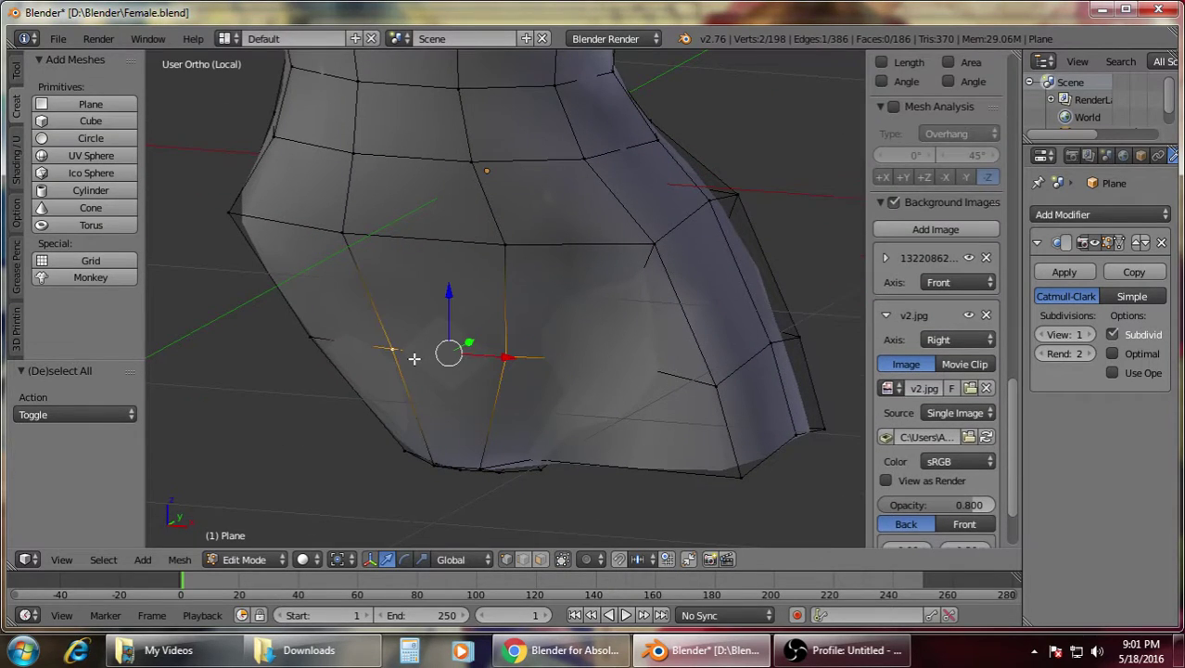
key("KP_3")
left_click_drag(451, 331, 418, 336)
key("a")
Move the front vertex where the pelvis loop meets the thigh about -0.043 along Y in the side view
scroll(418, 335, "down", 3)
middle_click_drag(418, 336, 511, 365)
key("z")
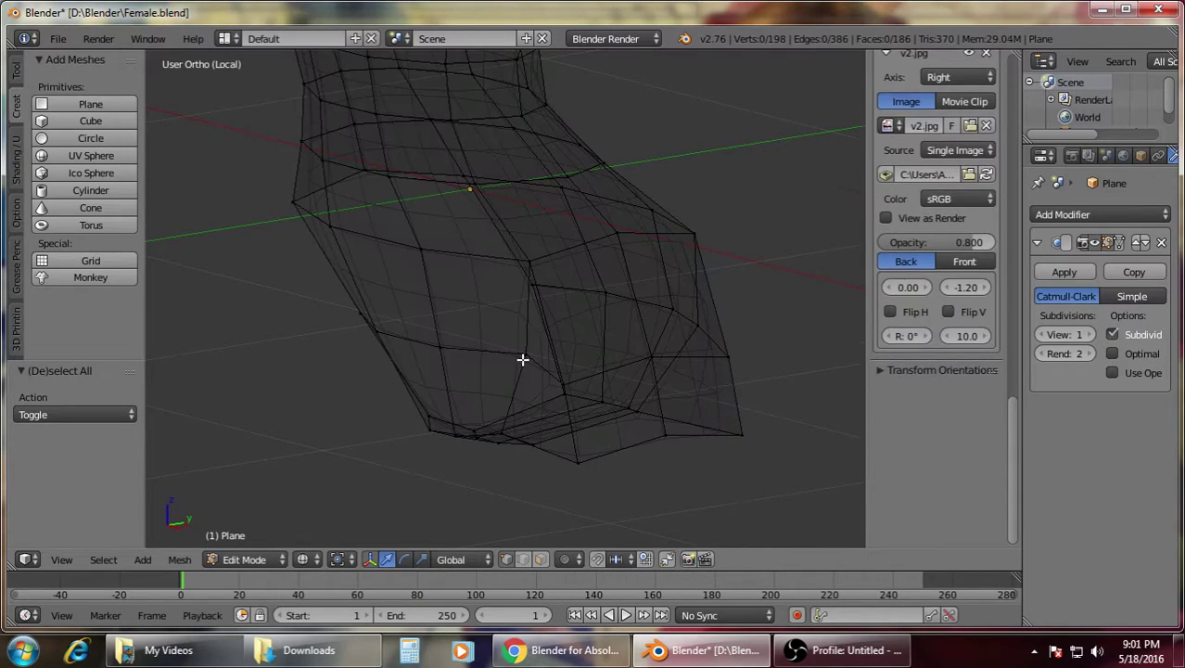
right_click(523, 355)
key("KP_3")
key("z")
key("z")
key("g")
key("y")
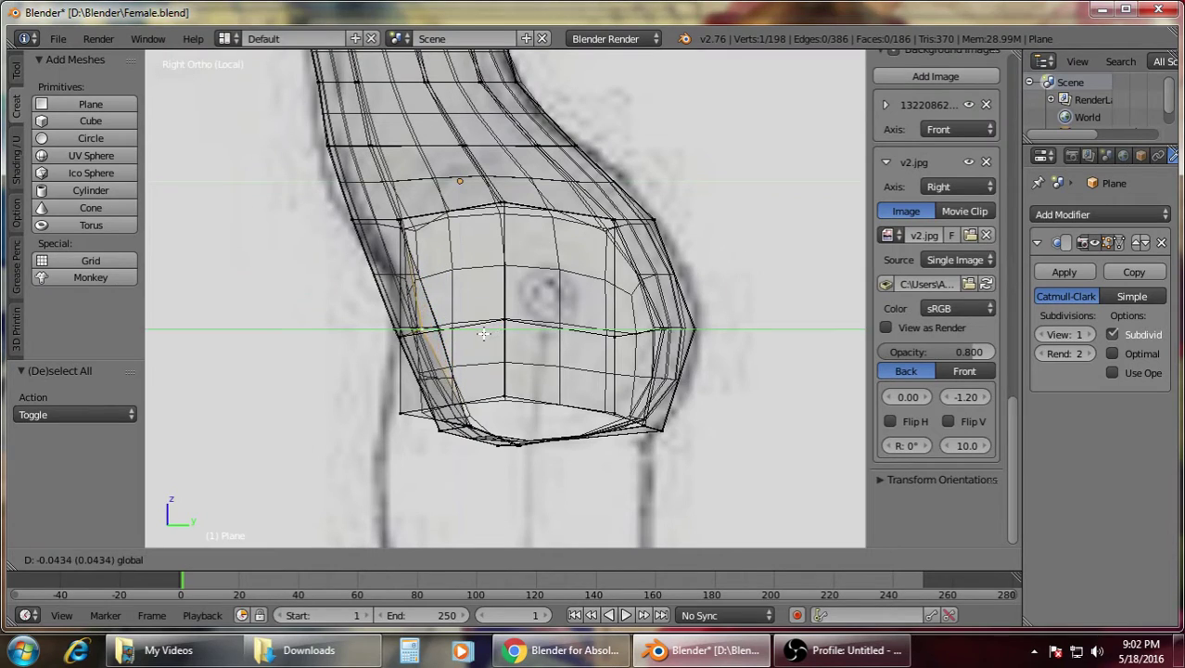
left_click(484, 333)
key("a")
Cut a vertical edge with the Knife tool through the new front thigh face, from its upper edge to its lower edge
scroll(491, 333, "down", 4)
key("z")
mouse_move(620, 334)
middle_mouse_down()
mouse_move(473, 370)
mouse_move(418, 365)
mouse_move(471, 307)
mouse_move(471, 233)
mouse_move(634, 378)
mouse_move(322, 297)
middle_mouse_up()
scroll(487, 359, "up", 5)
middle_click_drag(445, 352, 665, 360)
key("KP_1")
scroll(653, 367, "up", 6)
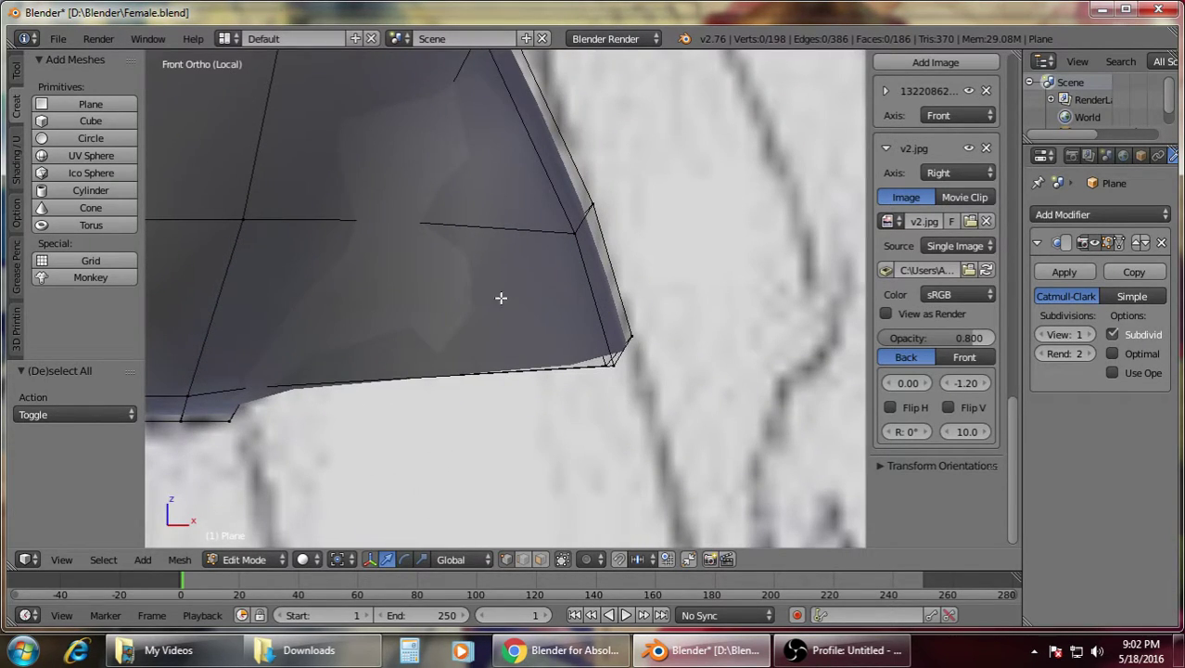
key("k")
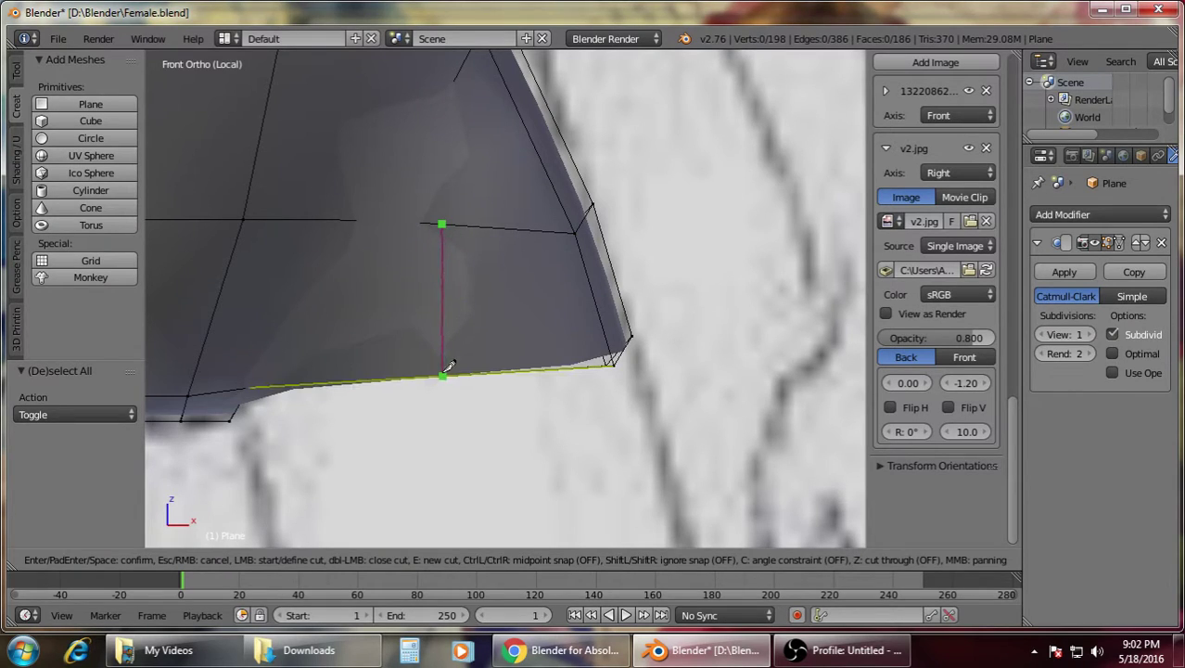
left_click(443, 375)
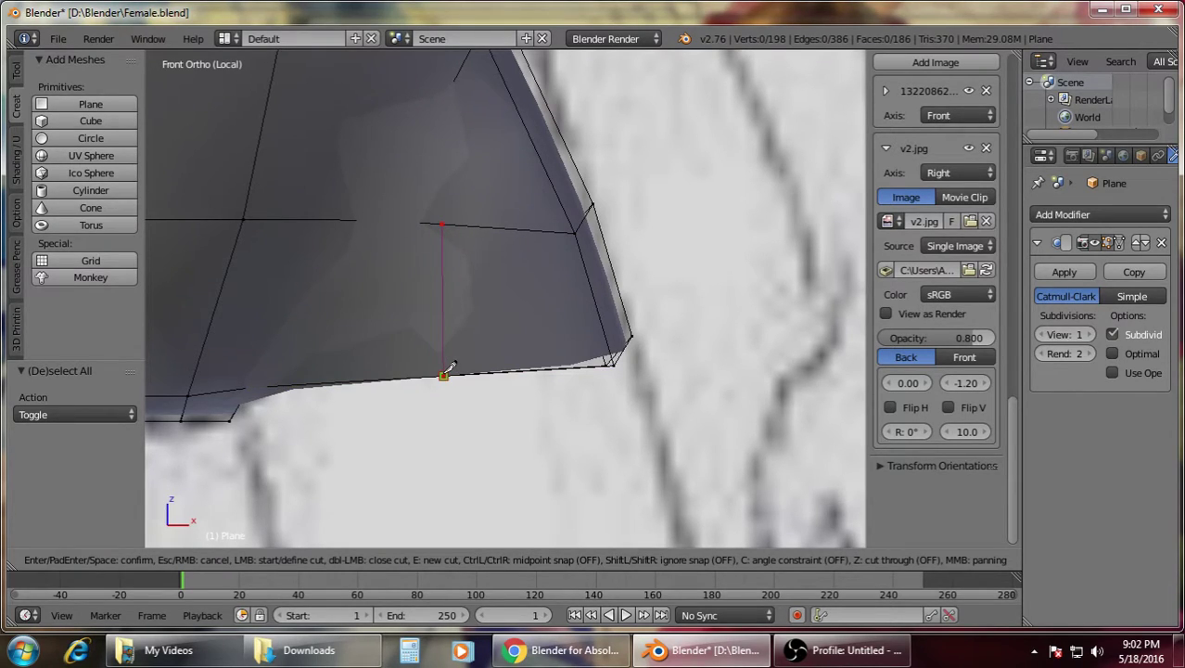
key("Return")
key("a")
scroll(546, 336, "down", 2)
middle_click_drag(545, 335, 178, 356)
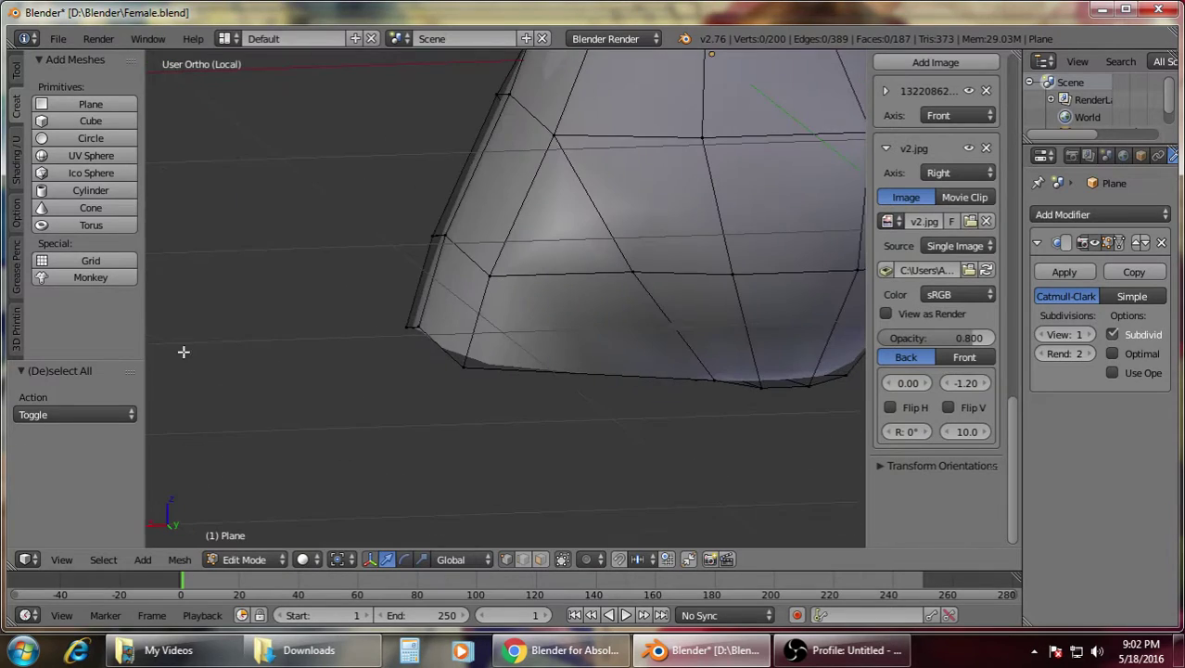
Cut a vertical edge with the Knife tool through the back thigh face, from its upper edge to its lower edge
key("k")
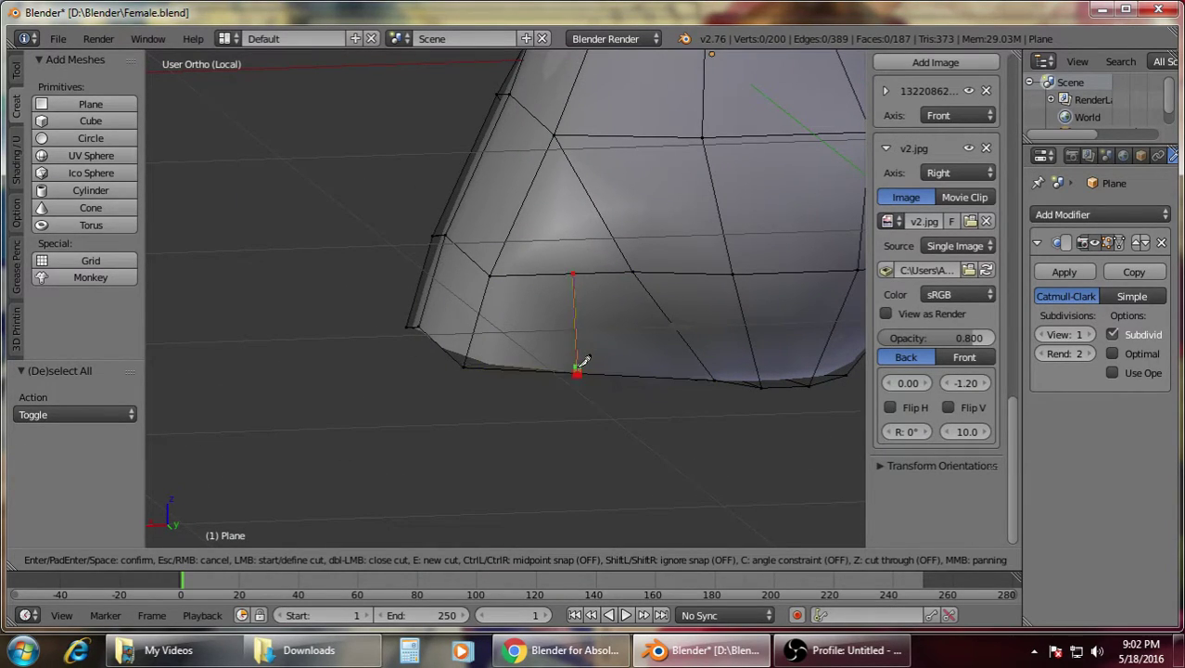
key("Return")
scroll(577, 367, "down", 5)
key("a")
middle_click_drag(474, 384, 775, 393)
middle_click_drag(595, 389, 728, 406)
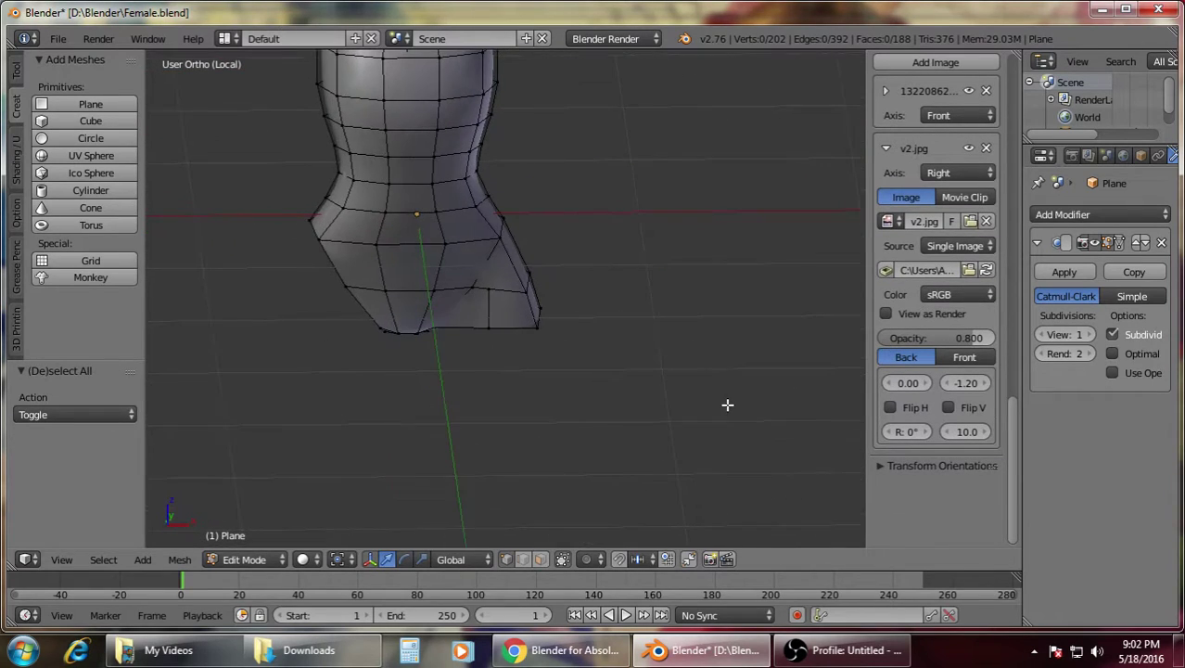
Round the edge loop around the leg opening into a circle with the LoopTools Circle operation
key("KP_1")
scroll(625, 405, "up", 5)
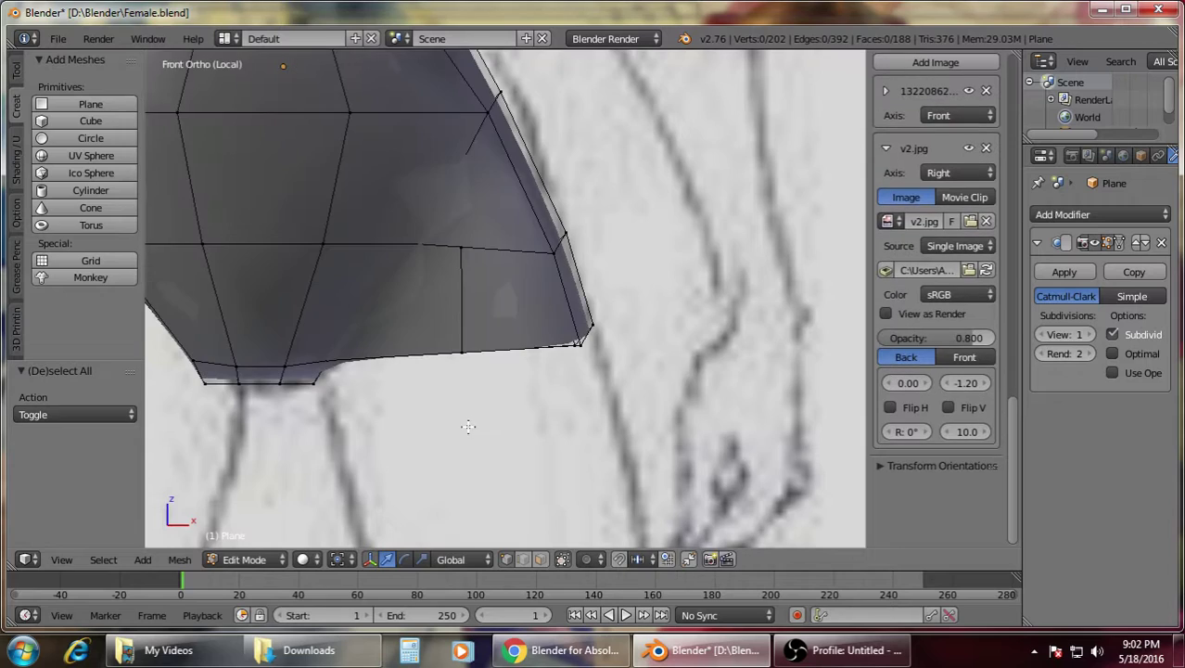
middle_click_drag(469, 427, 402, 346)
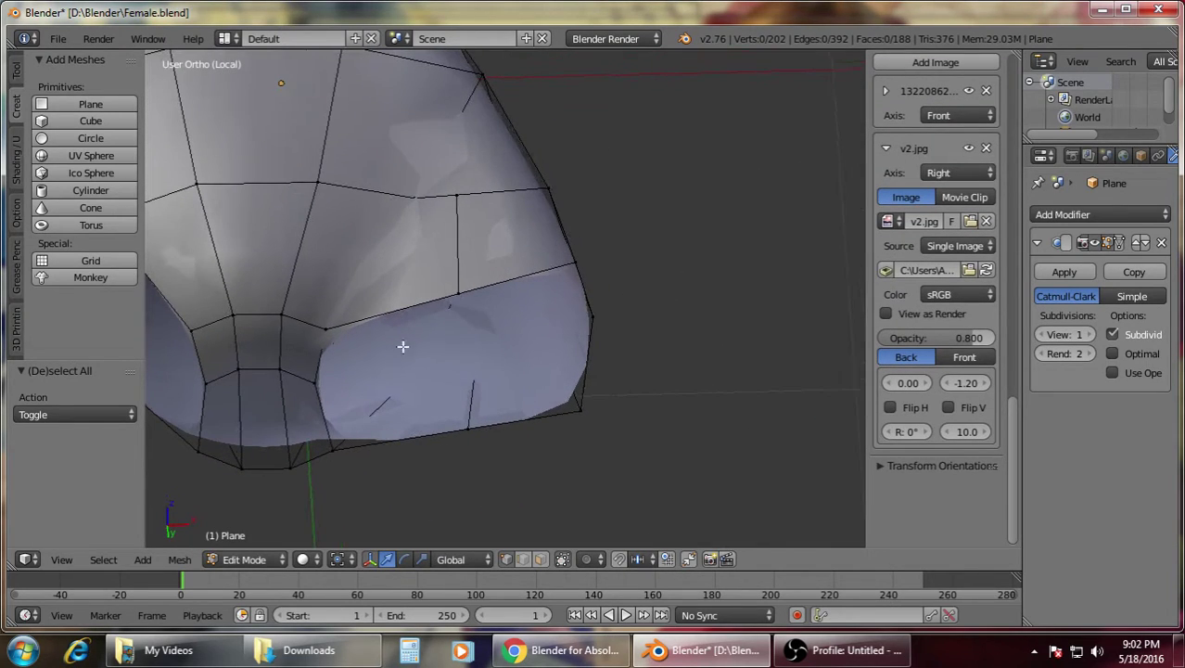
right_click(333, 331)
key("a")
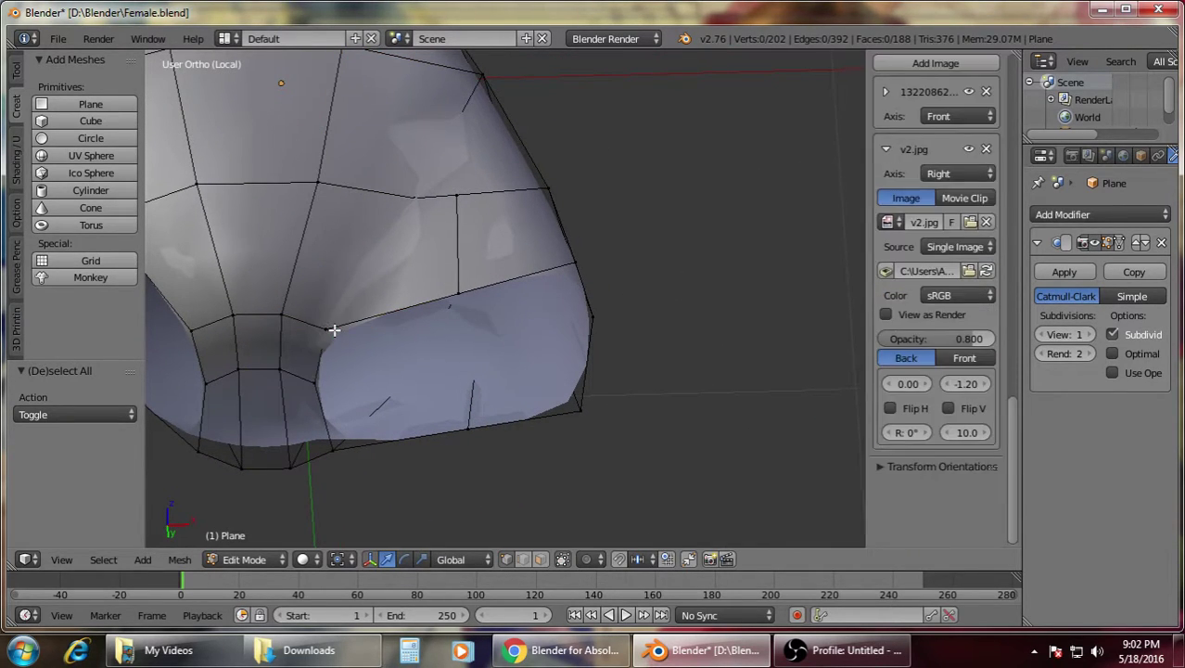
right_click(332, 329, "alt")
key("w")
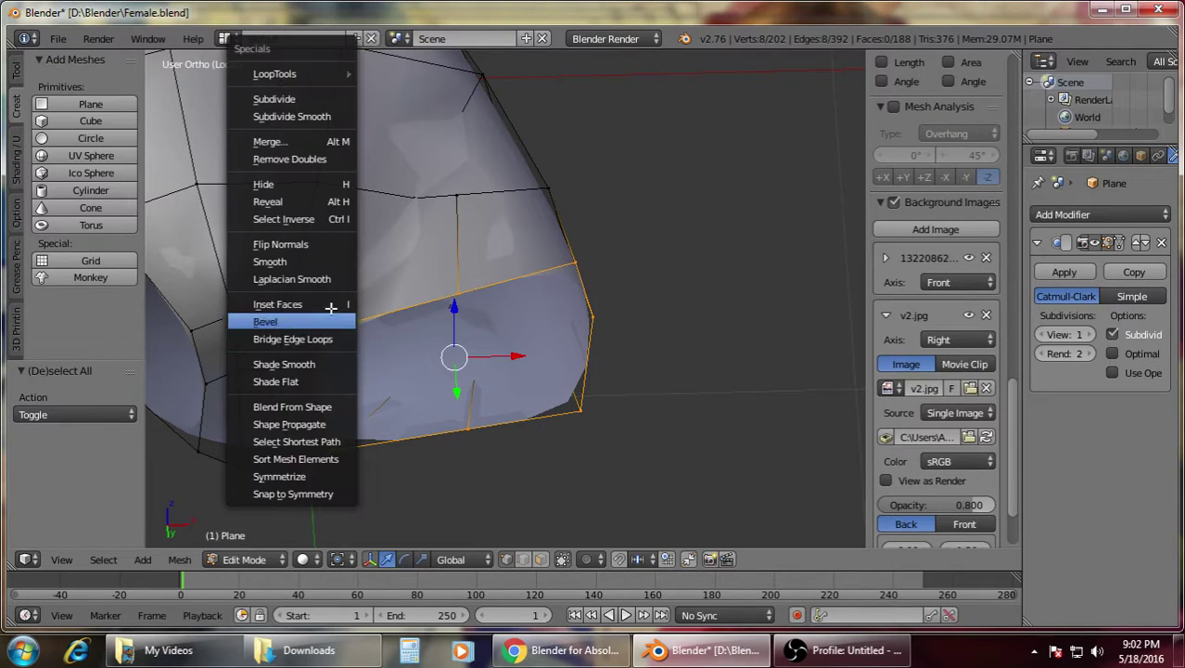
mouse_move(325, 73)
left_click(399, 92)
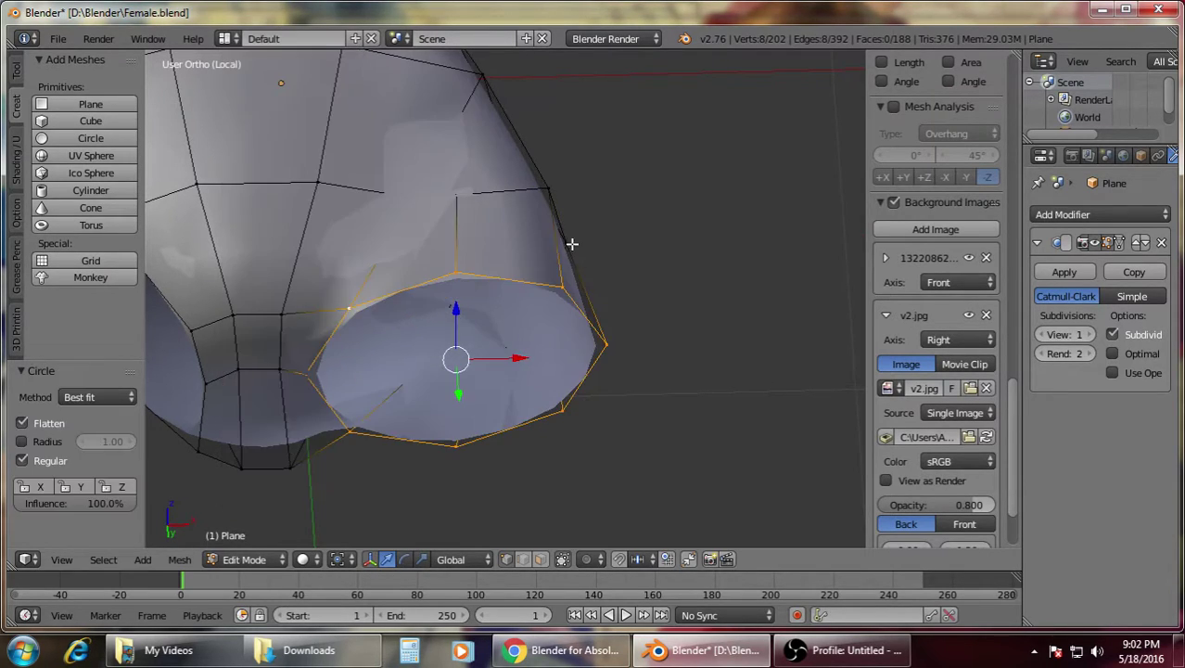
Lower the circular leg opening loop slightly along Z in the front view
mouse_move(629, 345)
middle_mouse_down()
mouse_move(635, 373)
mouse_move(352, 441)
mouse_move(317, 260)
mouse_move(365, 252)
mouse_move(587, 301)
mouse_move(617, 403)
middle_mouse_up()
key("KP_1")
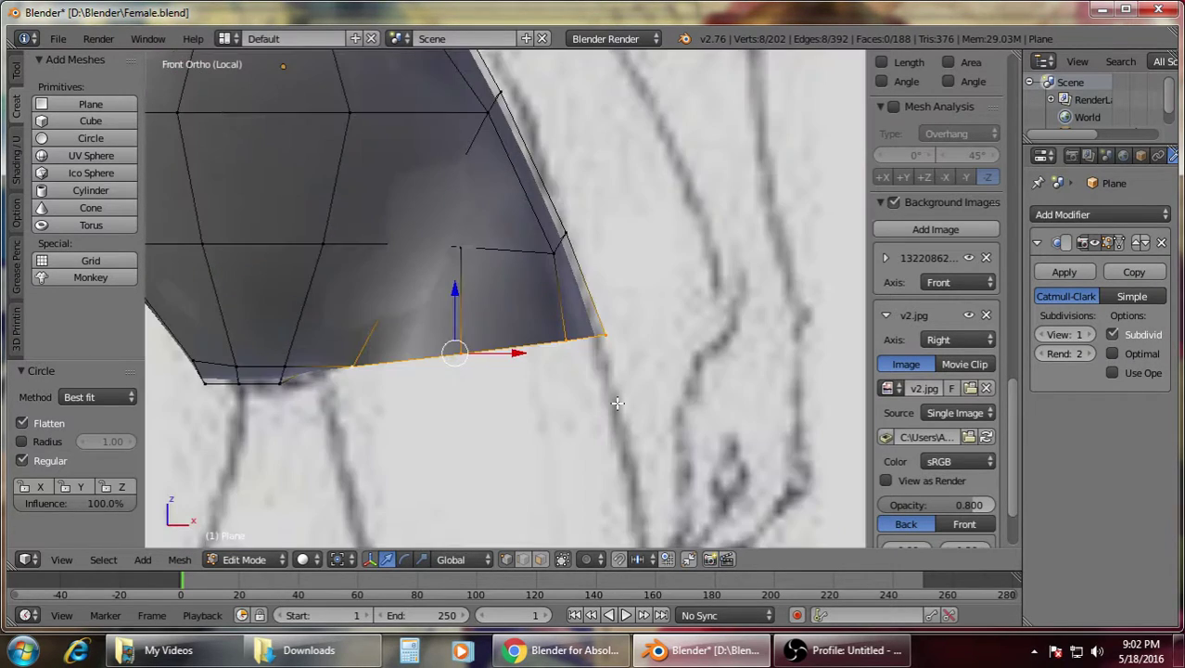
scroll(600, 399, "down", 3)
scroll(600, 398, "down", 1)
scroll(580, 395, "up", 4)
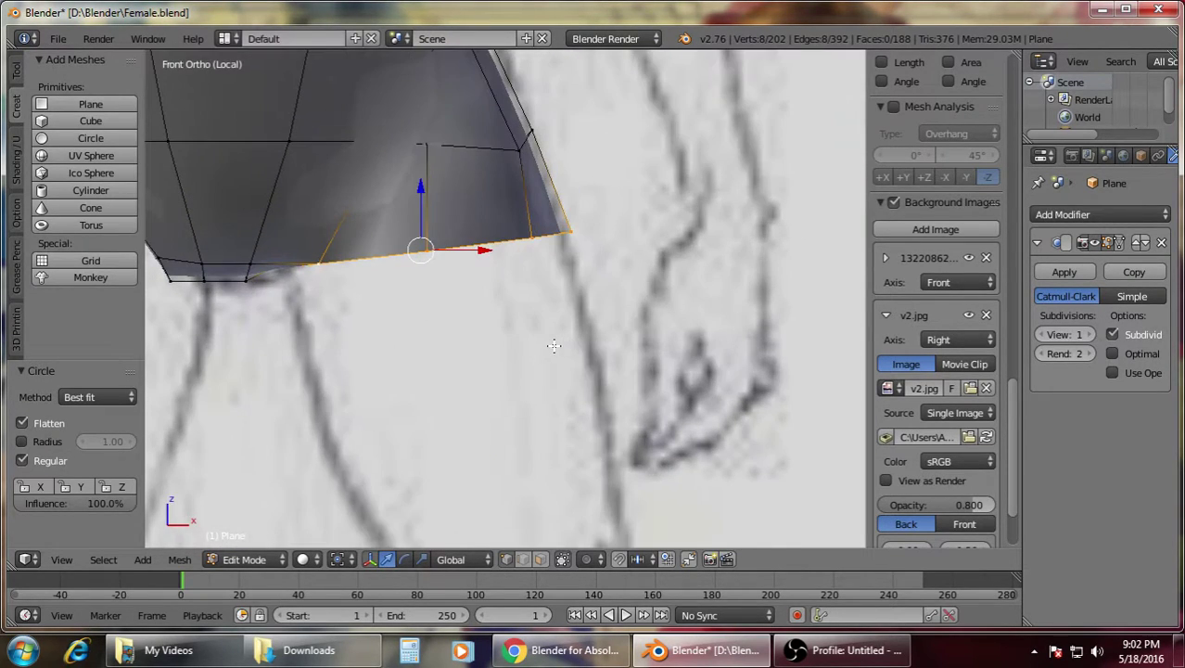
left_click_drag(420, 188, 421, 202)
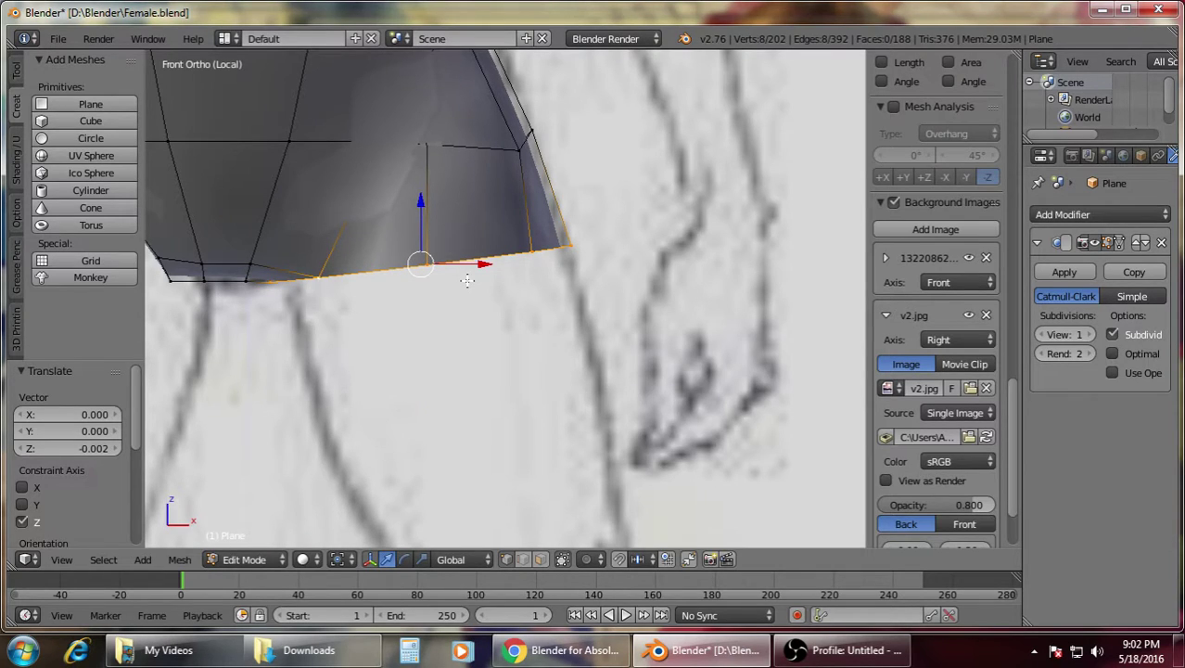
Flatten the leg opening loop by scaling it to 0 along Z
mouse_move(471, 307)
middle_mouse_down()
mouse_move(475, 185)
mouse_move(446, 249)
mouse_move(472, 307)
middle_mouse_up()
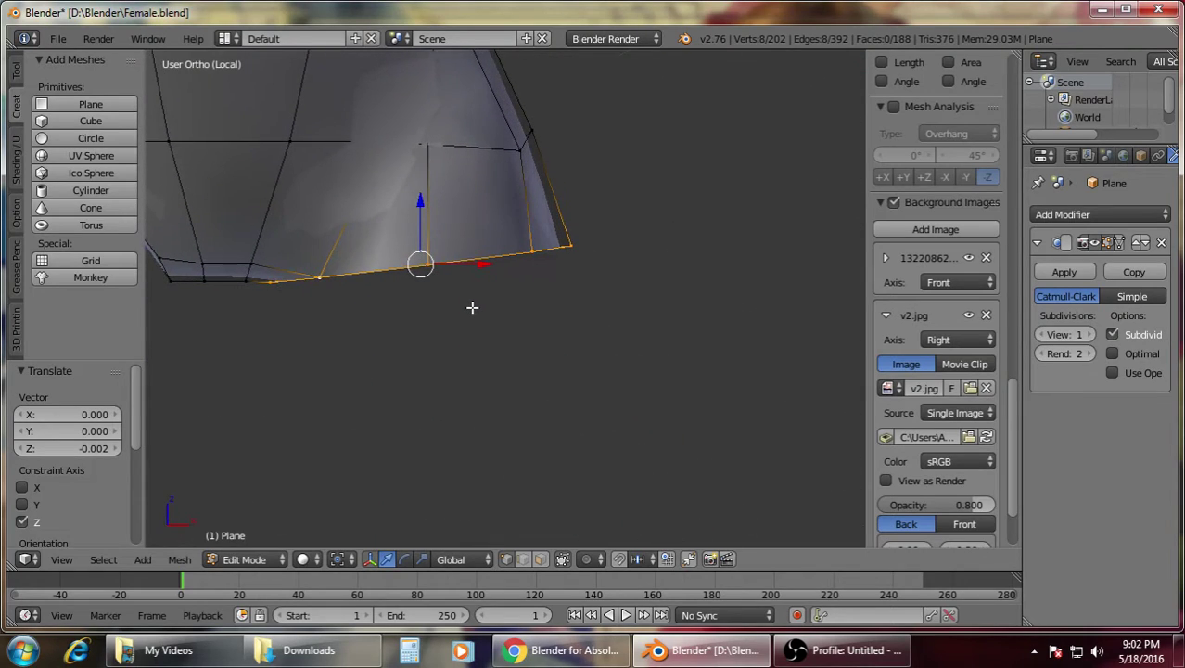
key("s")
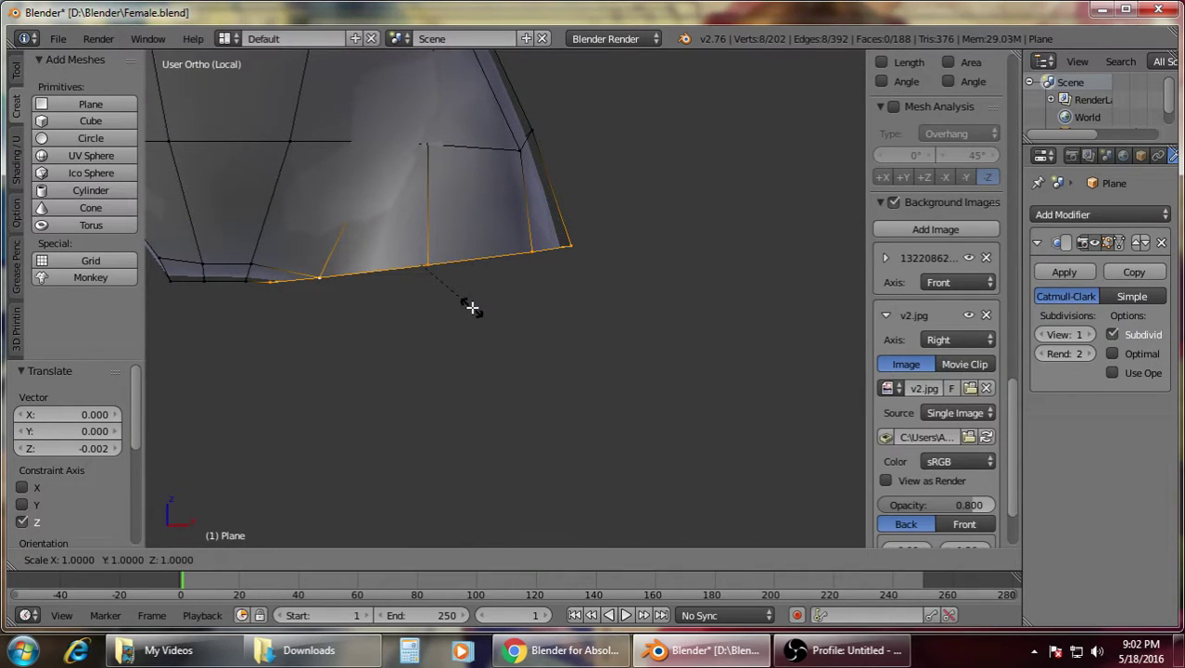
key("z")
key("0")
key("Return")
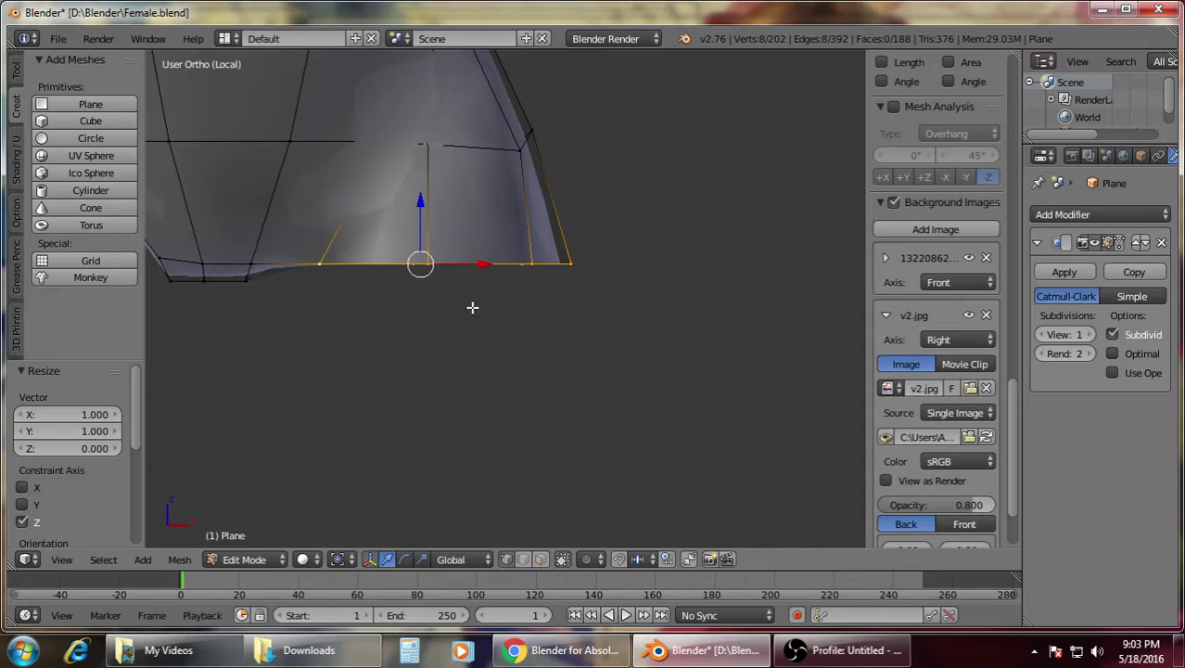
Move the flattened leg opening loop about -0.025 along Z and 0.019 along X in the front view
left_click_drag(422, 201, 426, 217)
key("KP_1")
scroll(429, 217, "down", 2)
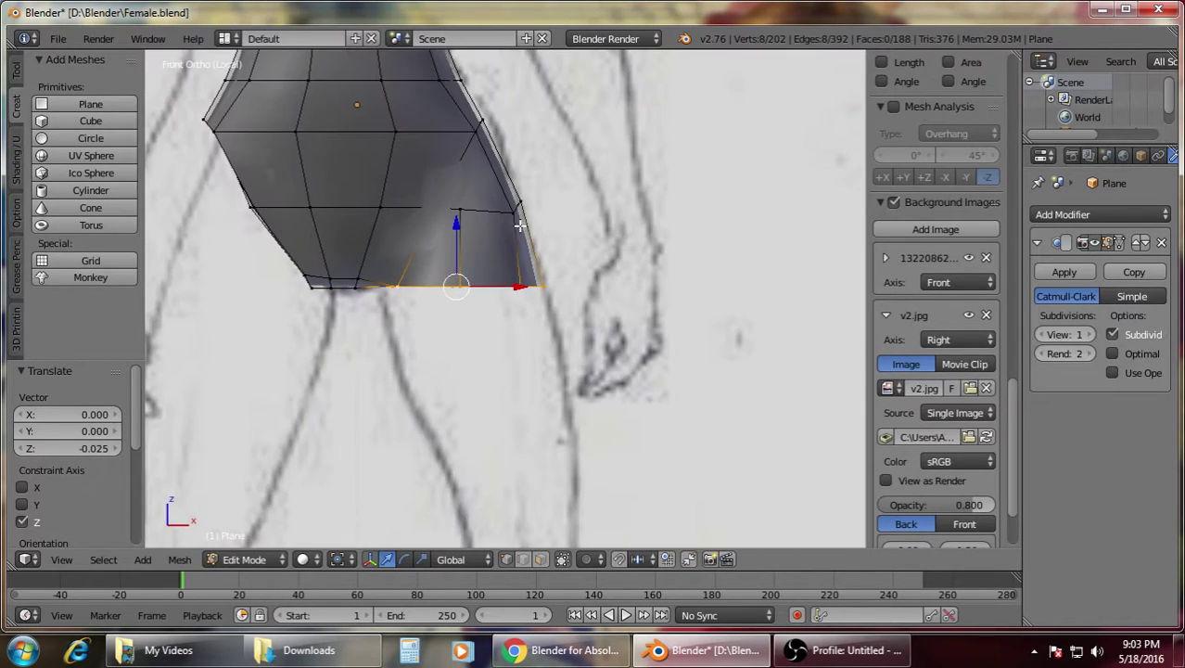
left_click_drag(525, 287, 532, 287)
scroll(525, 315, "up", 2)
Extrude the leg opening loop down the thigh by about 0.081 along X and -0.379 along Z
key("e")
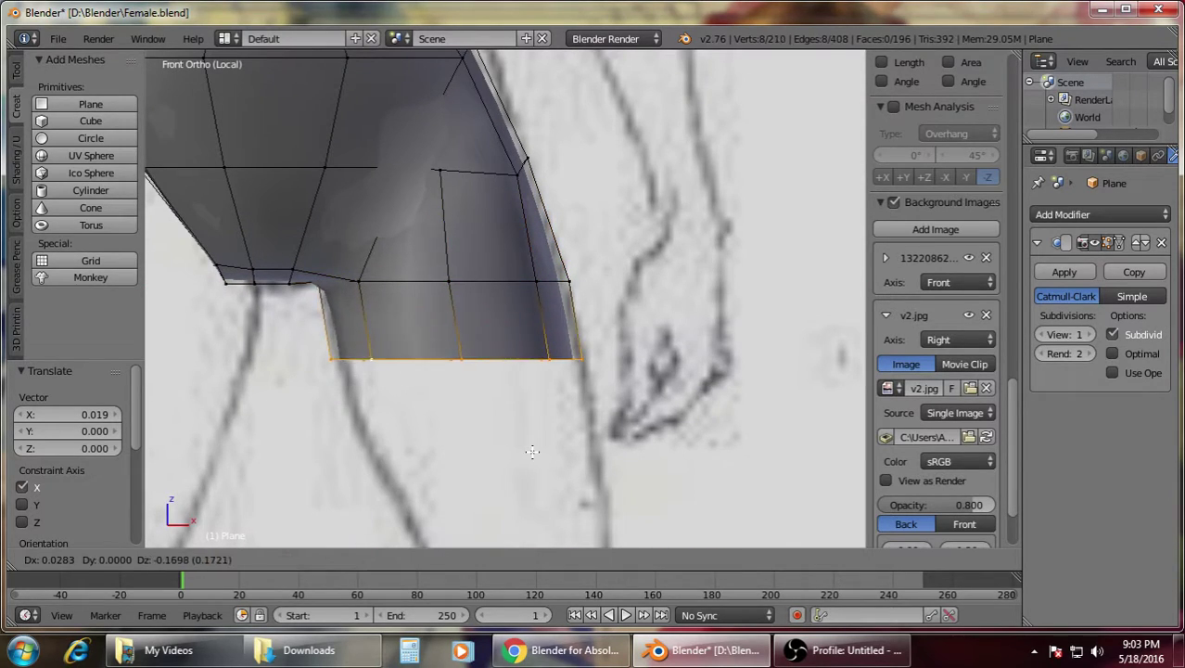
left_click(556, 538)
scroll(566, 487, "down", 1)
scroll(565, 487, "down", 3)
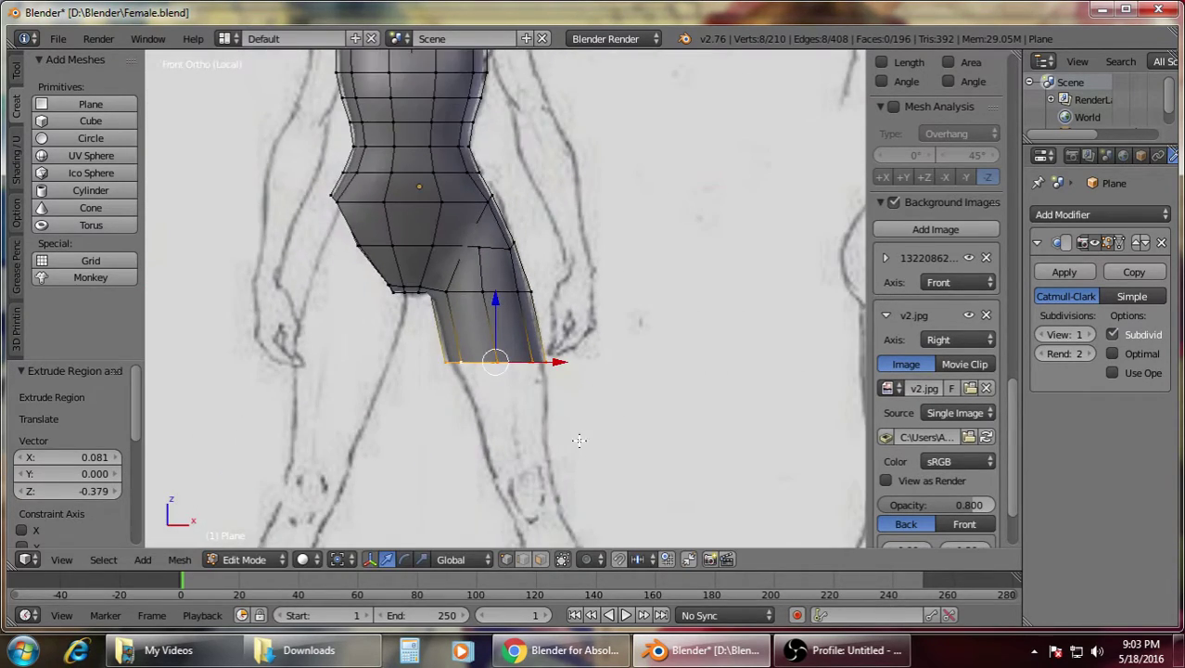
In wireframe display, rotate the new thigh loop about -12.2° and scale it to about 0.882 along X to fit the reference
middle_click_drag(577, 440, 536, 345, "shift")
scroll(533, 343, "up", 2)
key("z")
scroll(514, 302, "up", 2)
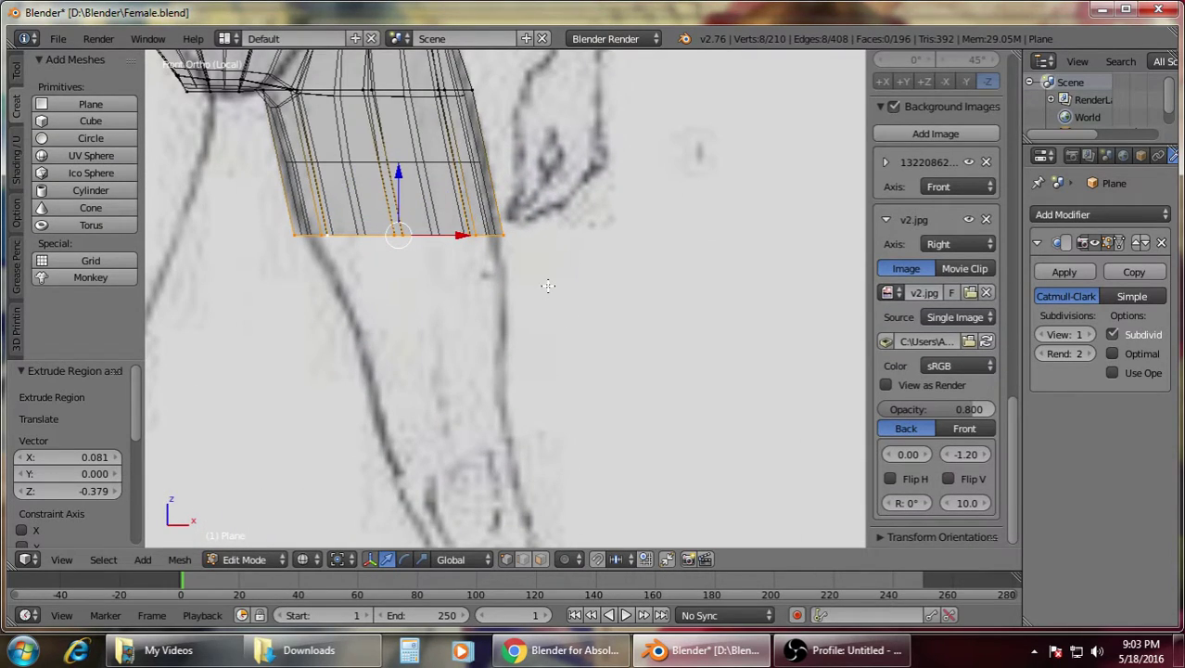
key("r")
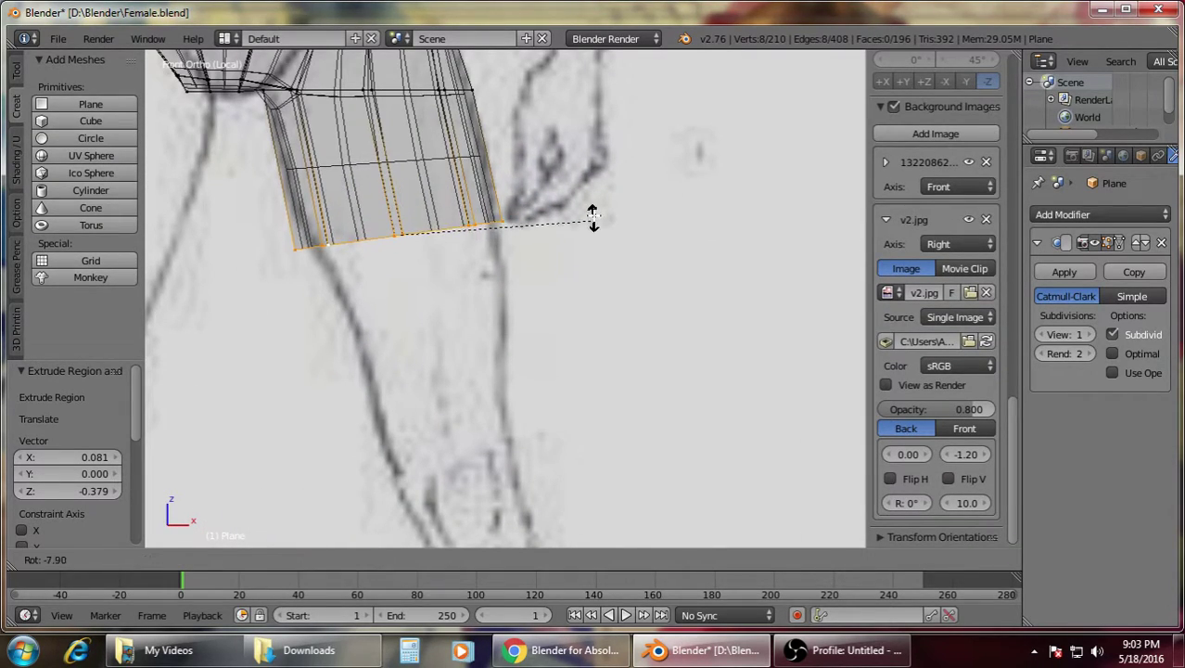
left_click(612, 202)
key("s")
key("x")
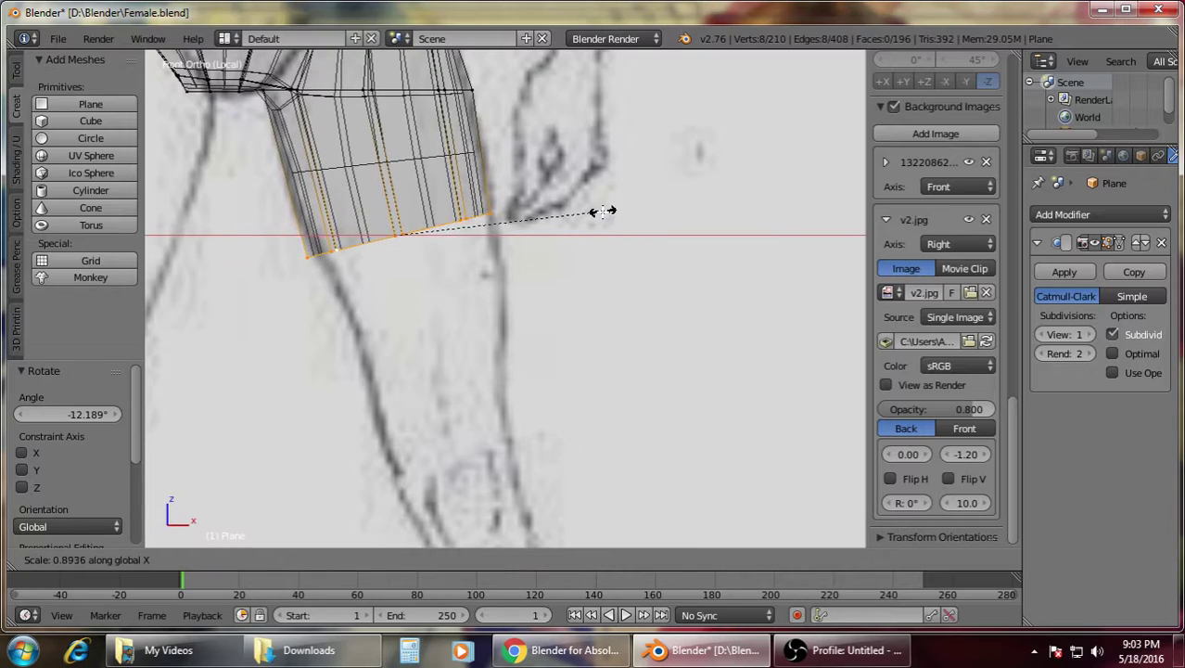
left_click(601, 214)
Fine-tune the thigh loop's rotation and shift it slightly along X to follow the leg outline
key("r")
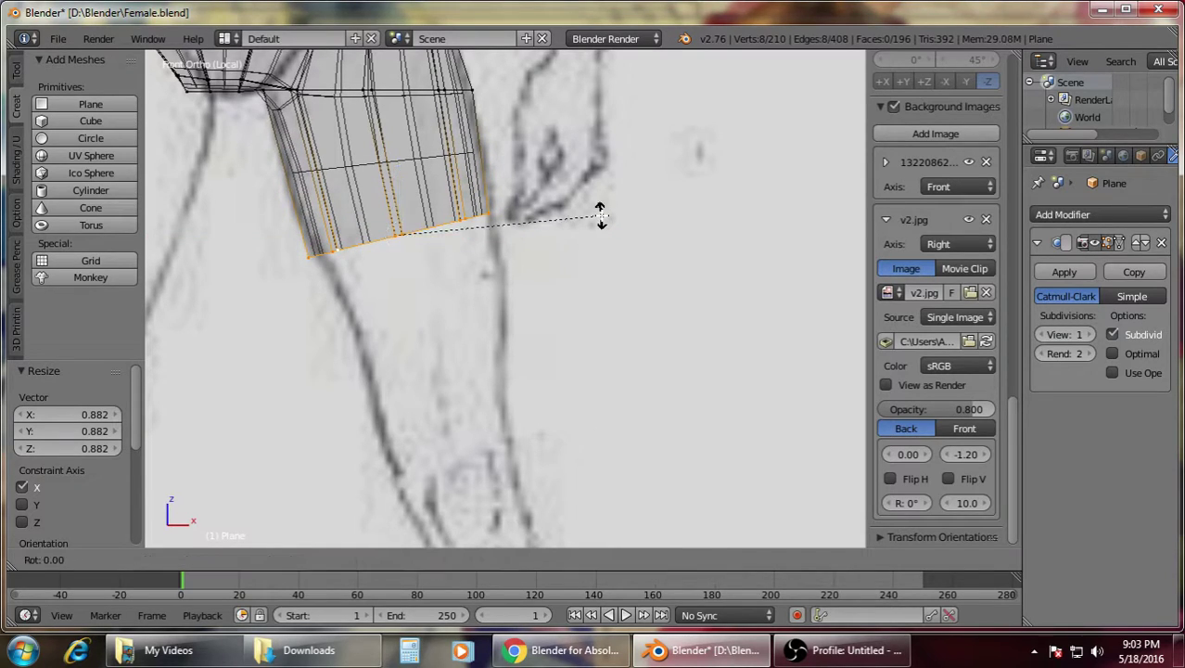
left_click(602, 221)
left_click_drag(463, 234, 465, 235)
left_click_drag(400, 172, 402, 242)
left_click_drag(453, 305, 473, 302)
key("ctrl+z")
key("ctrl+z")
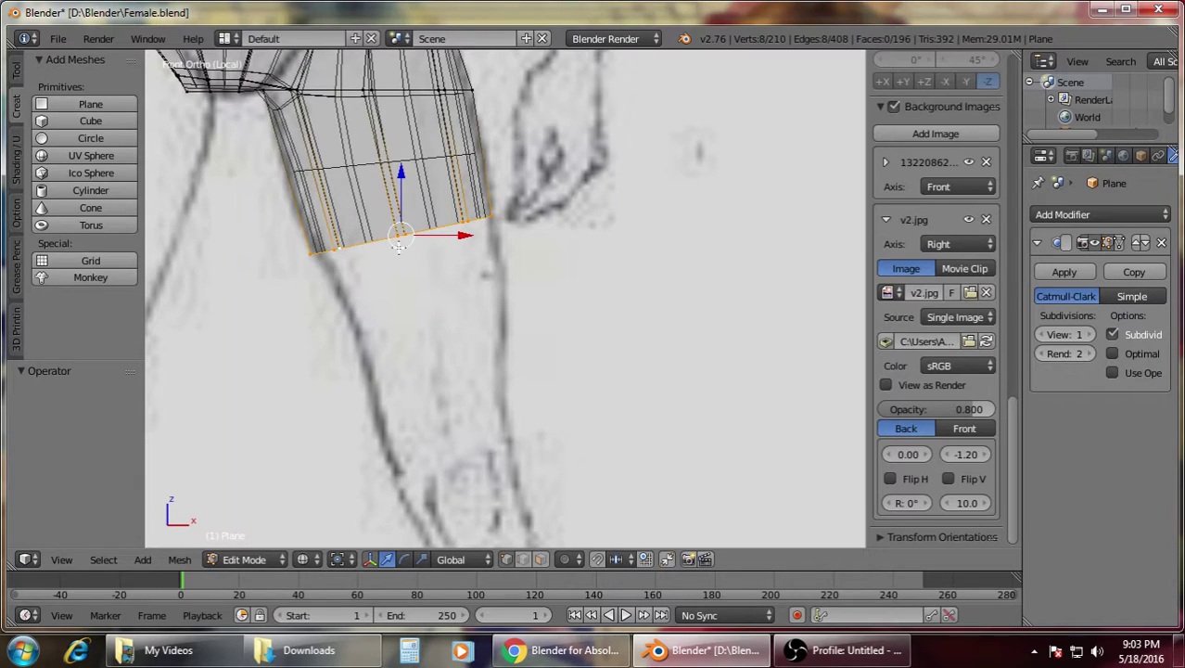
Extrude the thigh loop by about 0.086 along X and -0.301 along Z, and narrow the new loop along X to the leg outline
key("e")
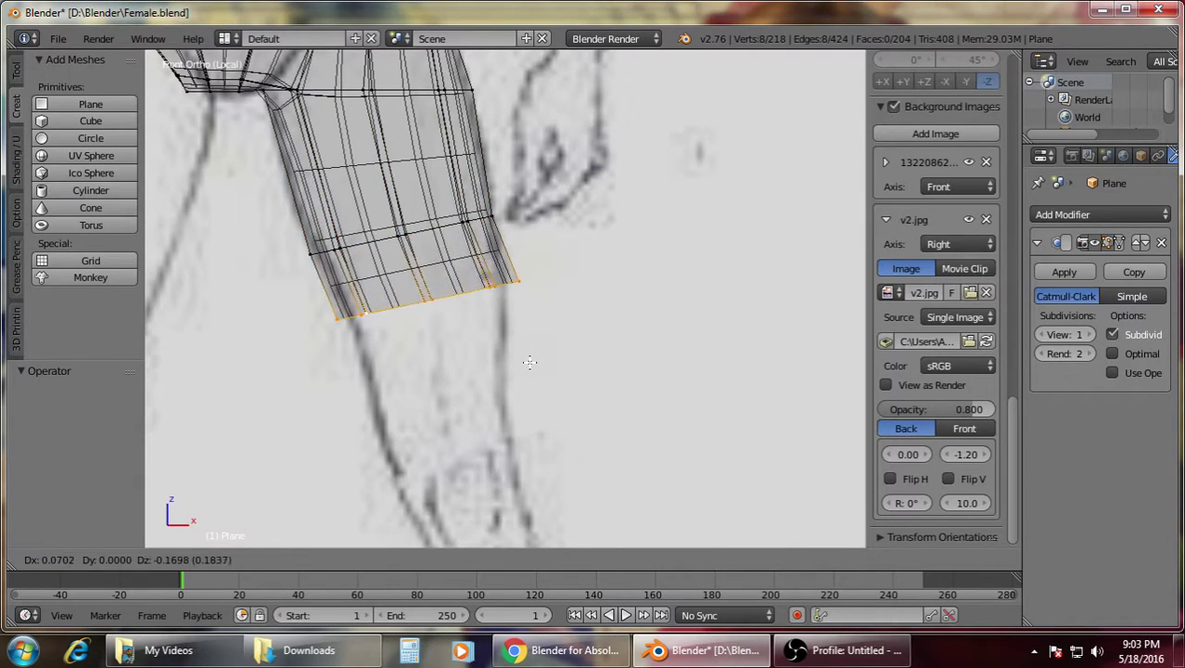
left_click(542, 397)
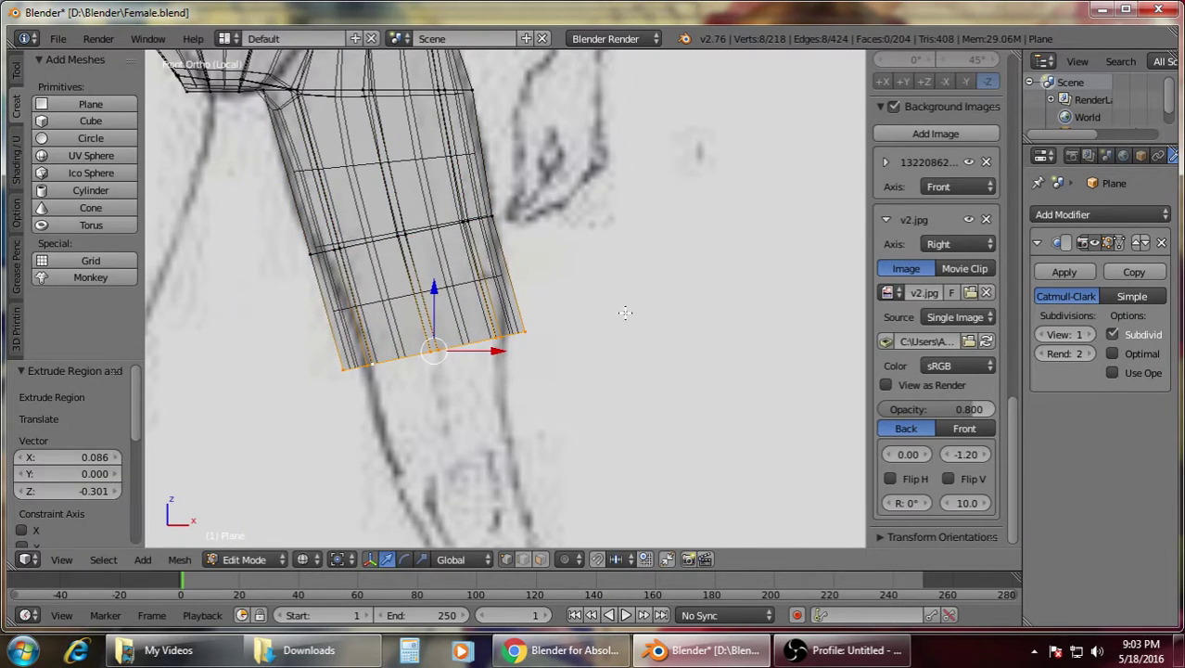
key("s")
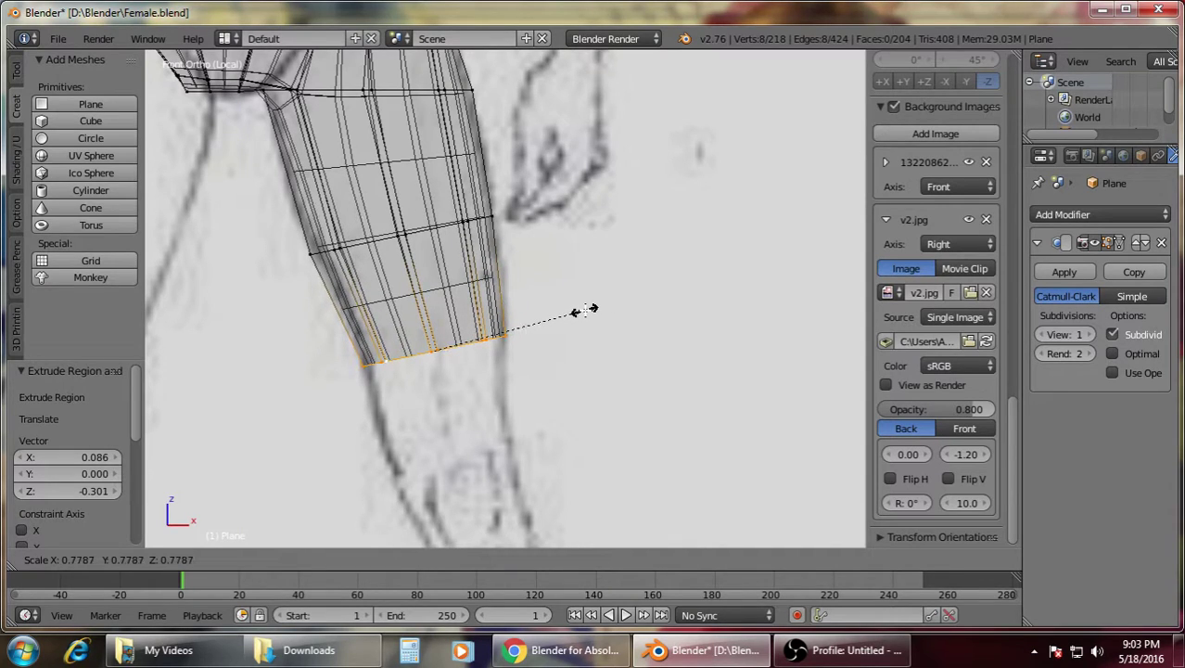
right_click(585, 309)
key("s")
key("x")
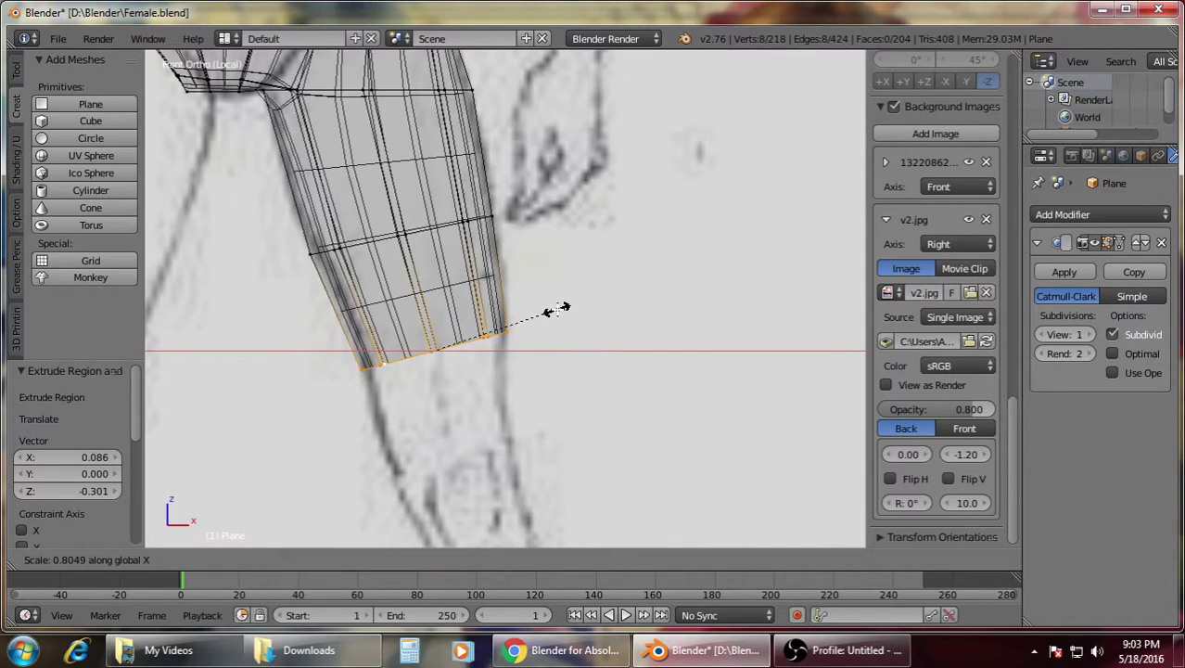
left_click(519, 285)
Raise the lower thigh loop slightly along Z and rotate it about 5.3° in the front view
left_click_drag(434, 299, 434, 290)
key("r")
left_click(553, 363)
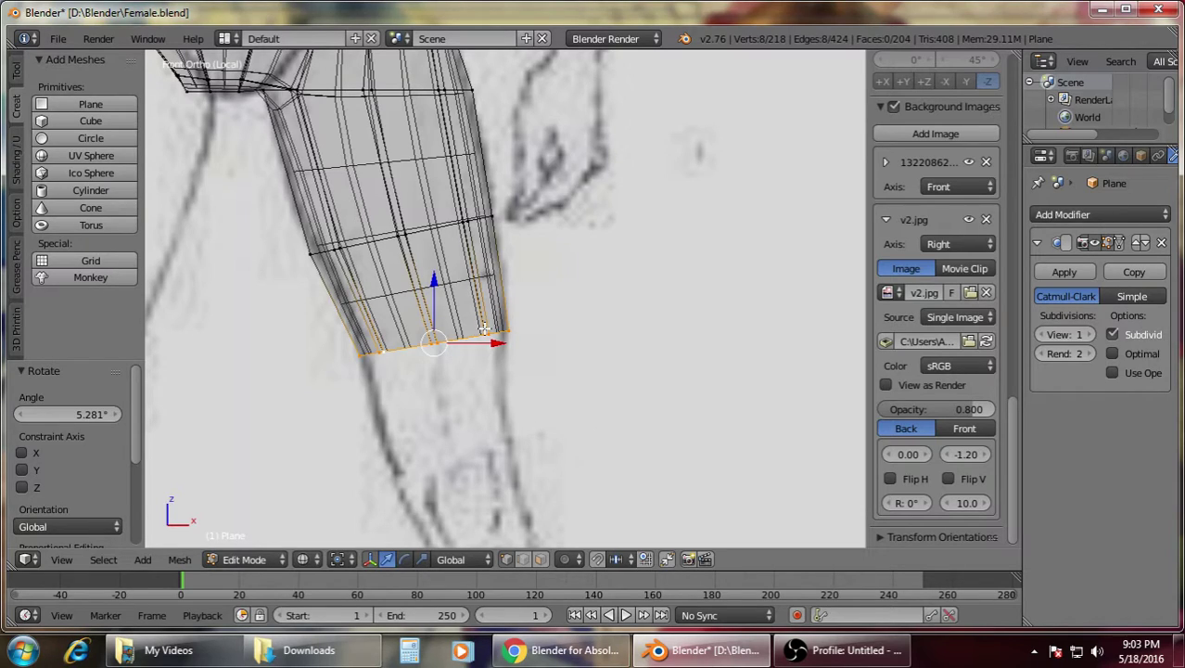
key("KP_3")
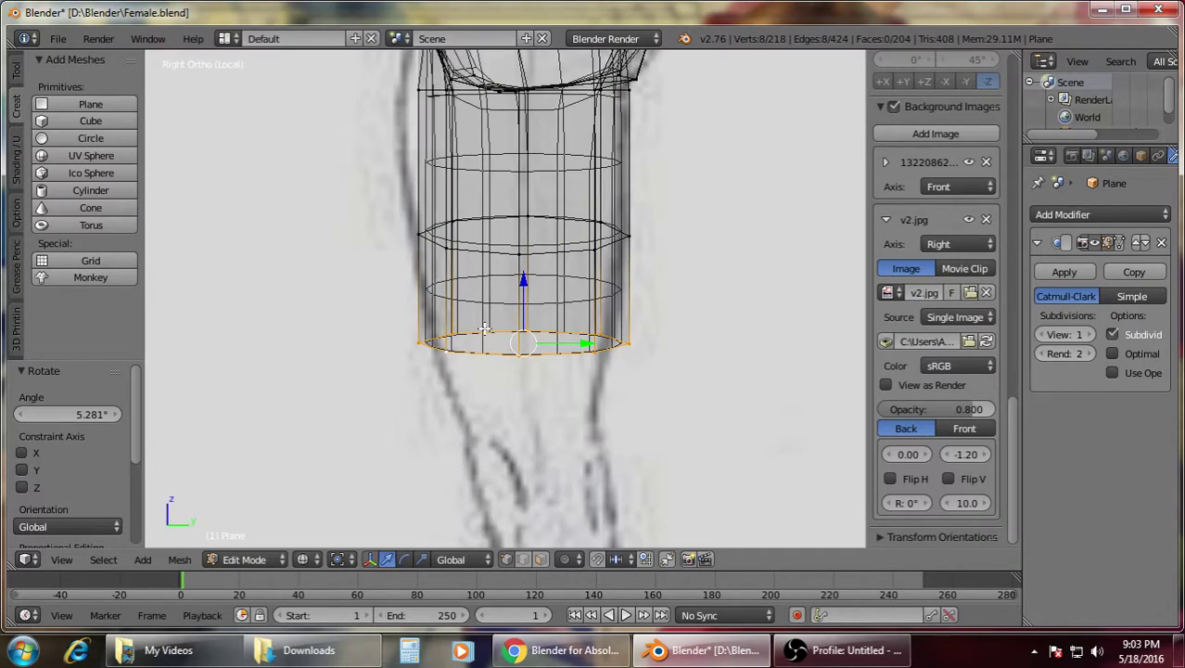
key("KP_1")
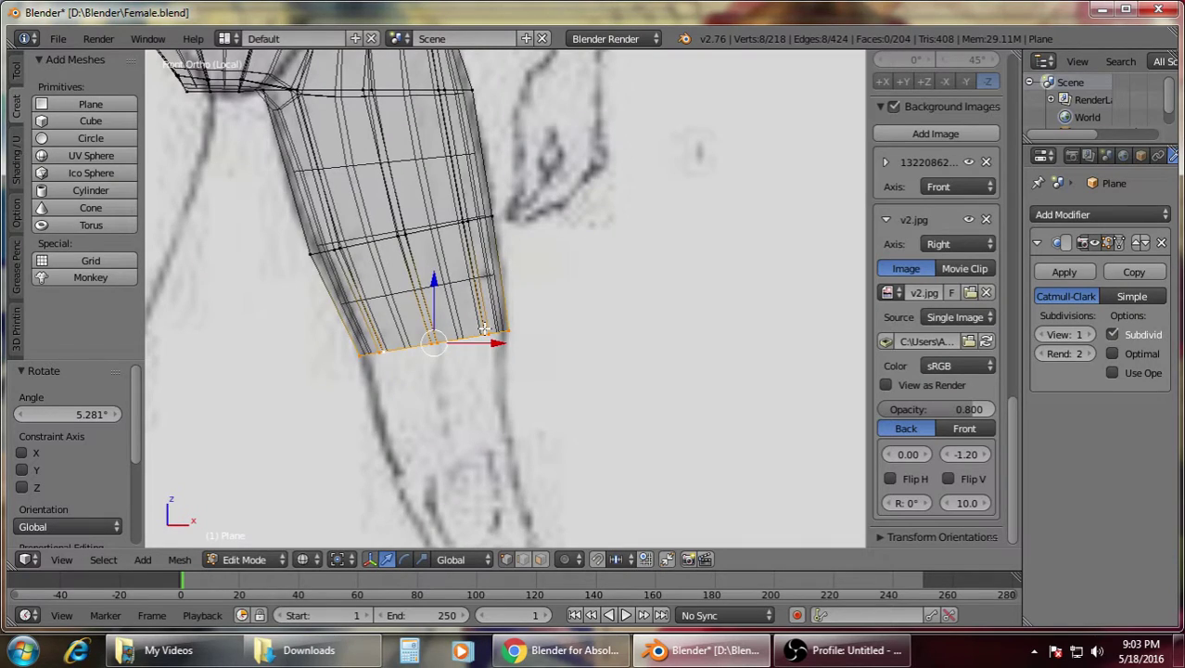
Extrude the lower thigh loop toward the knee by about 0.068 along X and -0.321 along Z, and narrow the new loop along X
scroll(514, 371, "down", 2)
middle_click_drag(548, 398, 528, 292, "shift")
scroll(528, 293, "up", 3)
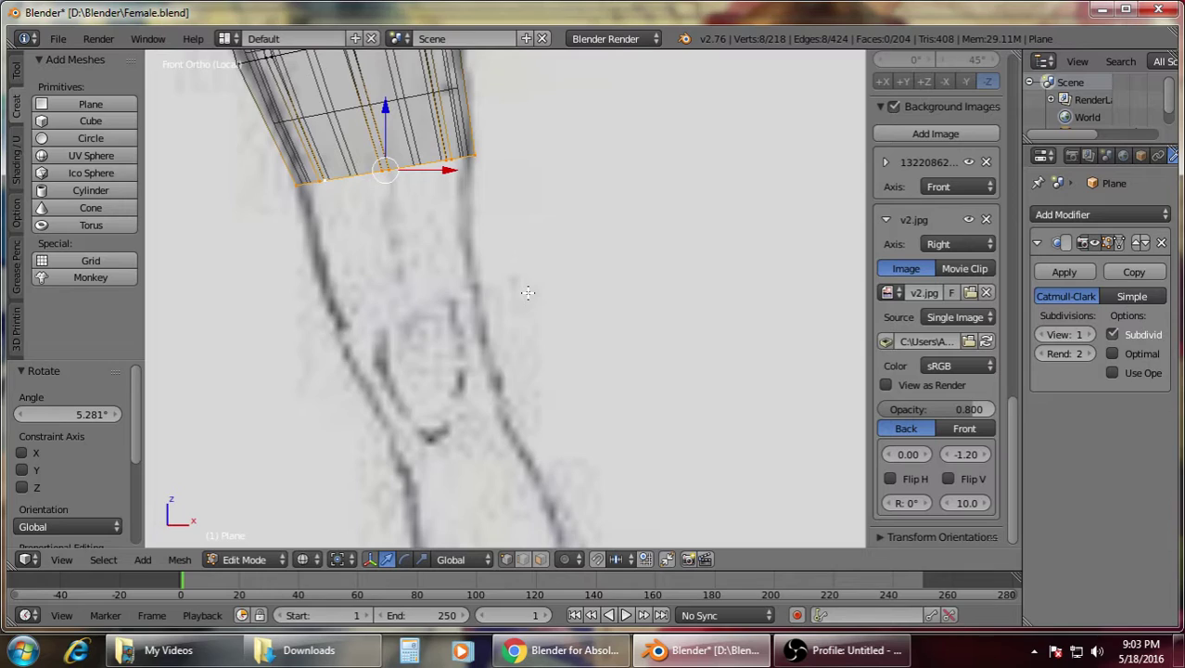
key("e")
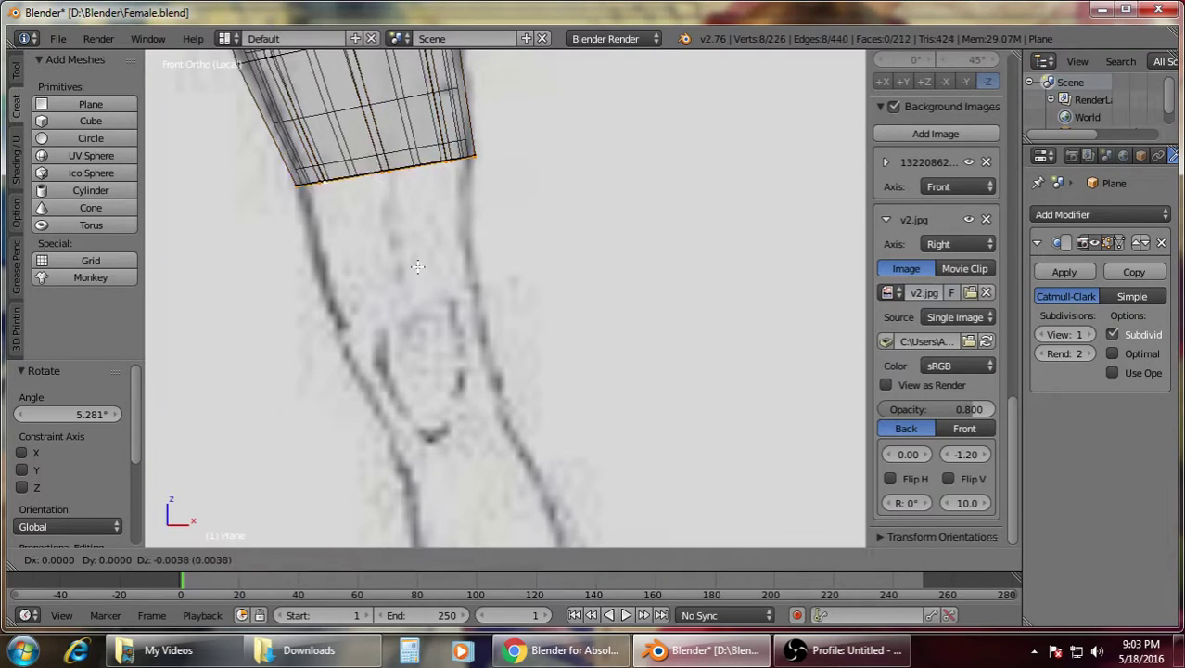
left_click(449, 395)
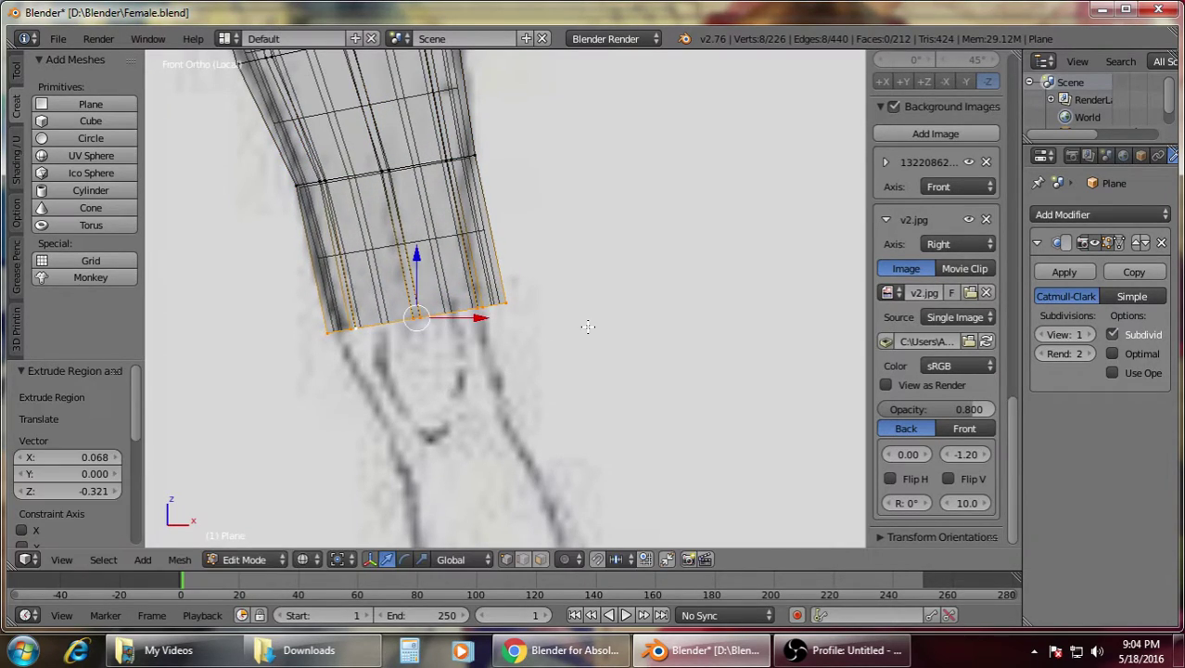
key("s")
key("x")
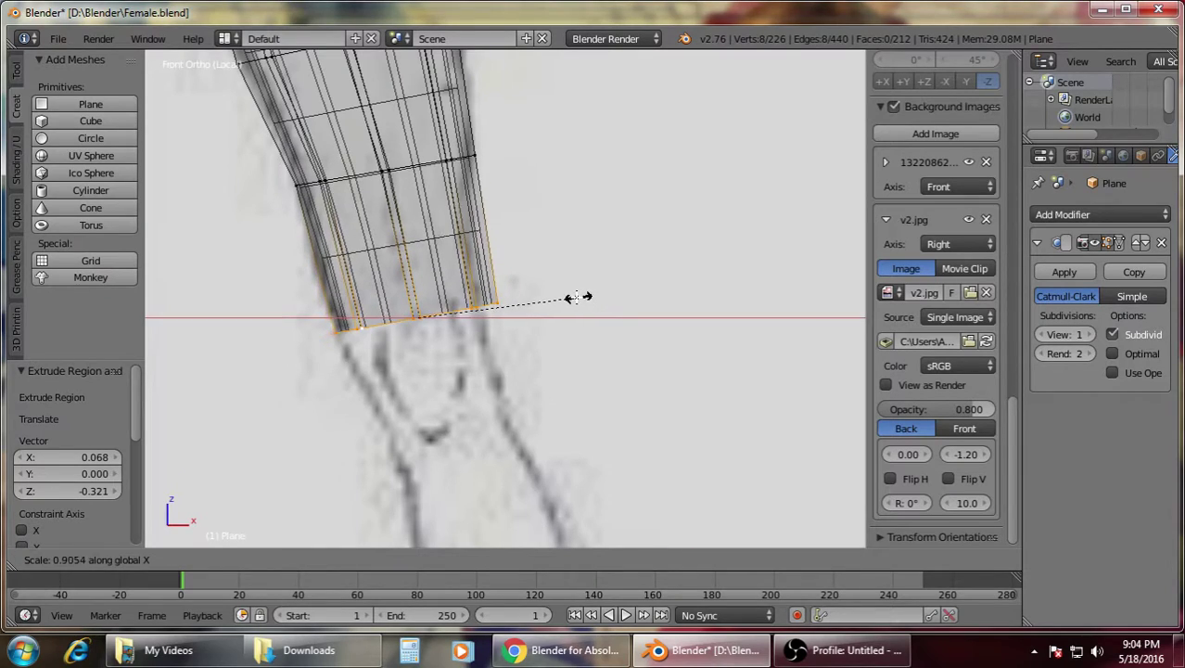
left_click(547, 301)
Align the loop above the knee with the reference by rotating it about -1.9°, shifting it slightly along X and rotating it about 3.3°
key("a")
right_click(483, 303)
right_click(507, 307, "alt")
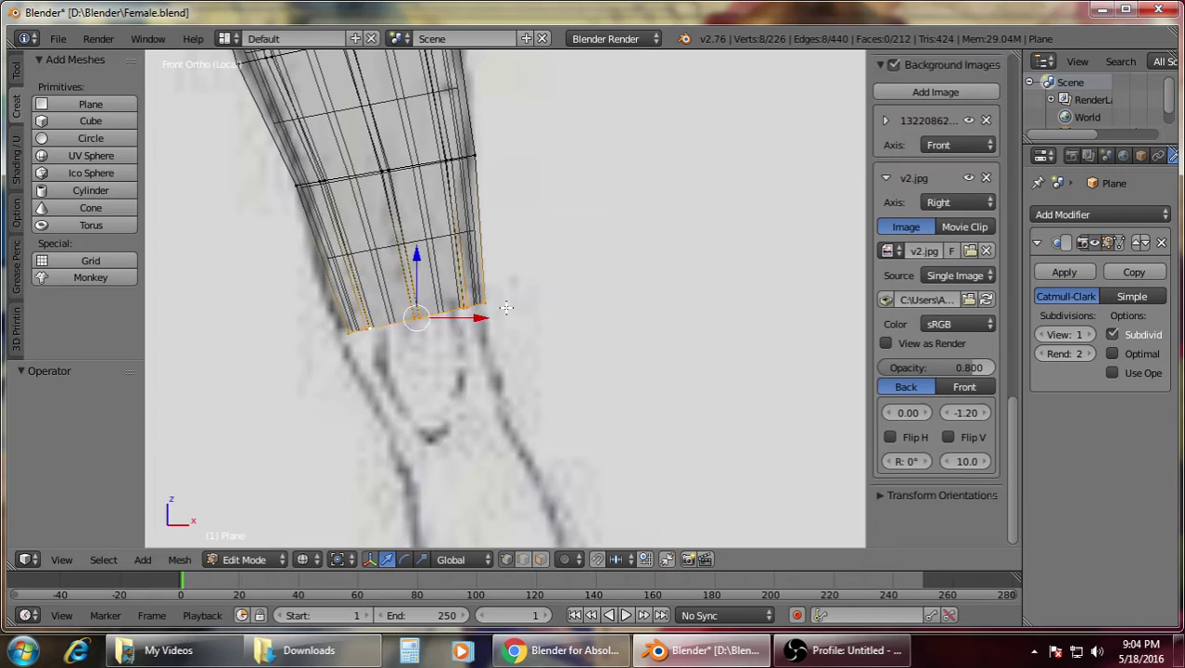
key("r")
left_click(501, 308)
key("g")
key("x")
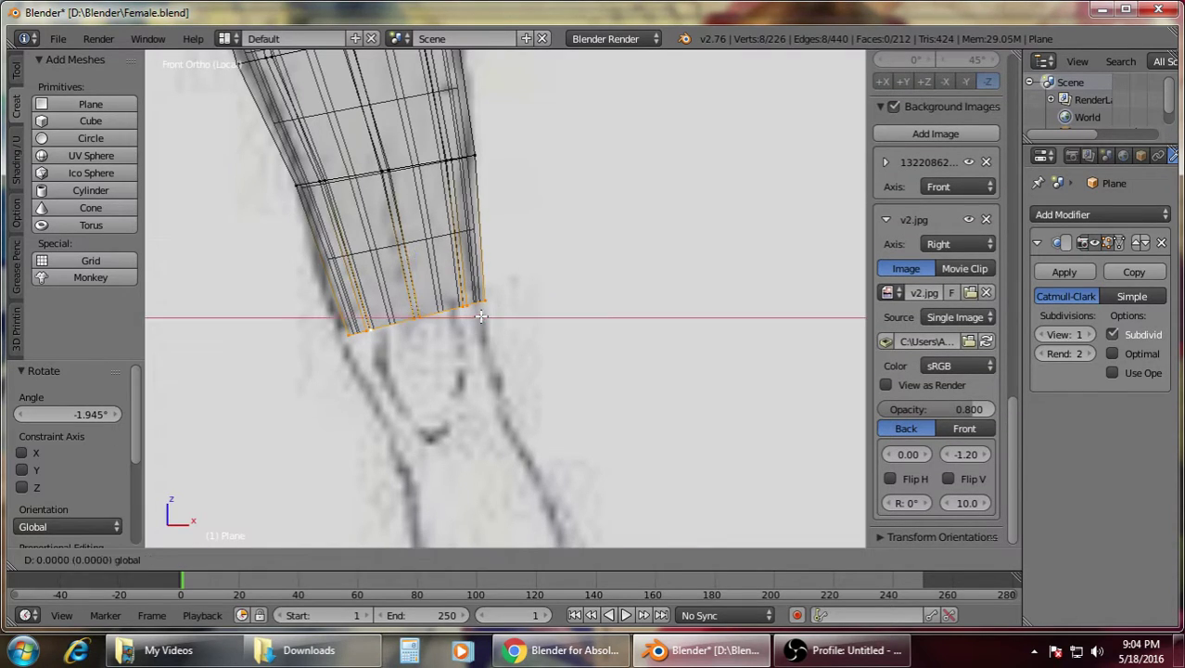
left_click(477, 317)
key("r")
left_click(484, 325)
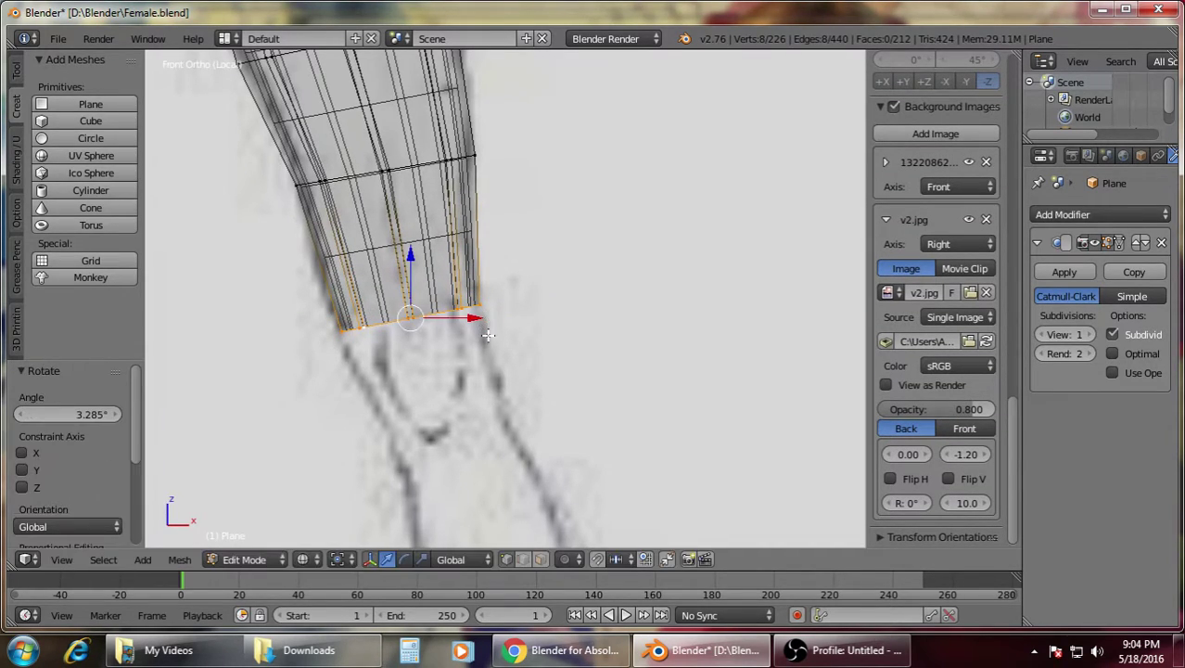
Extrude the loop above the knee by about 0.038 along X and -0.126 along Z, and rotate it about -1.8°
key("e")
left_click(505, 393)
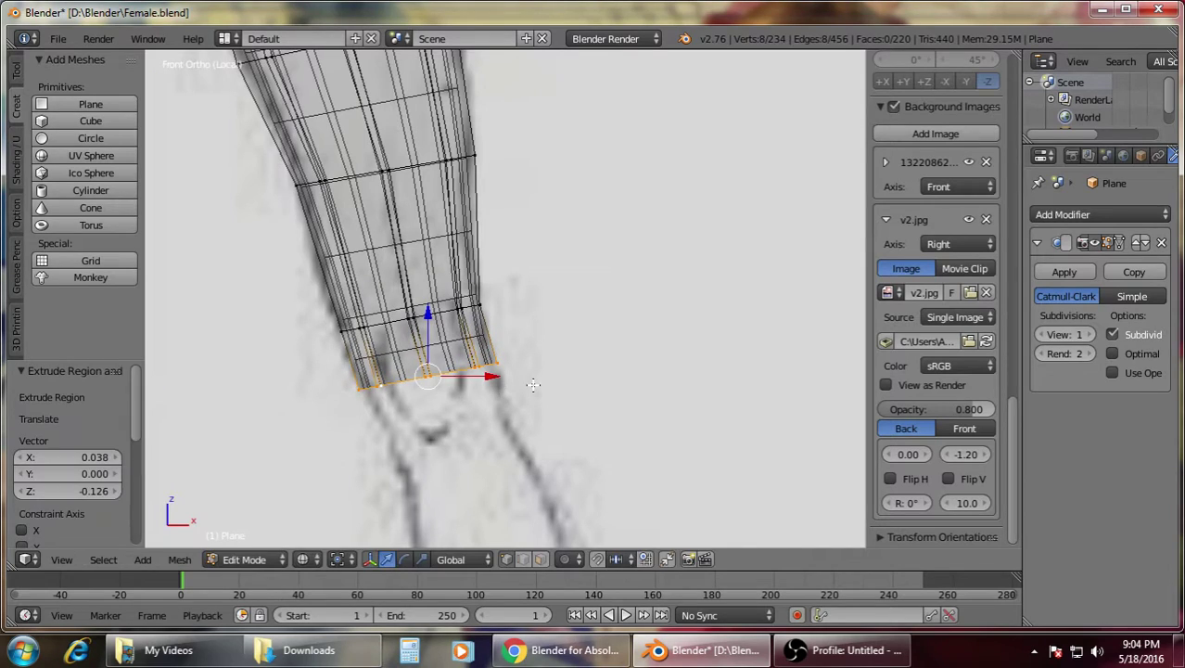
key("r")
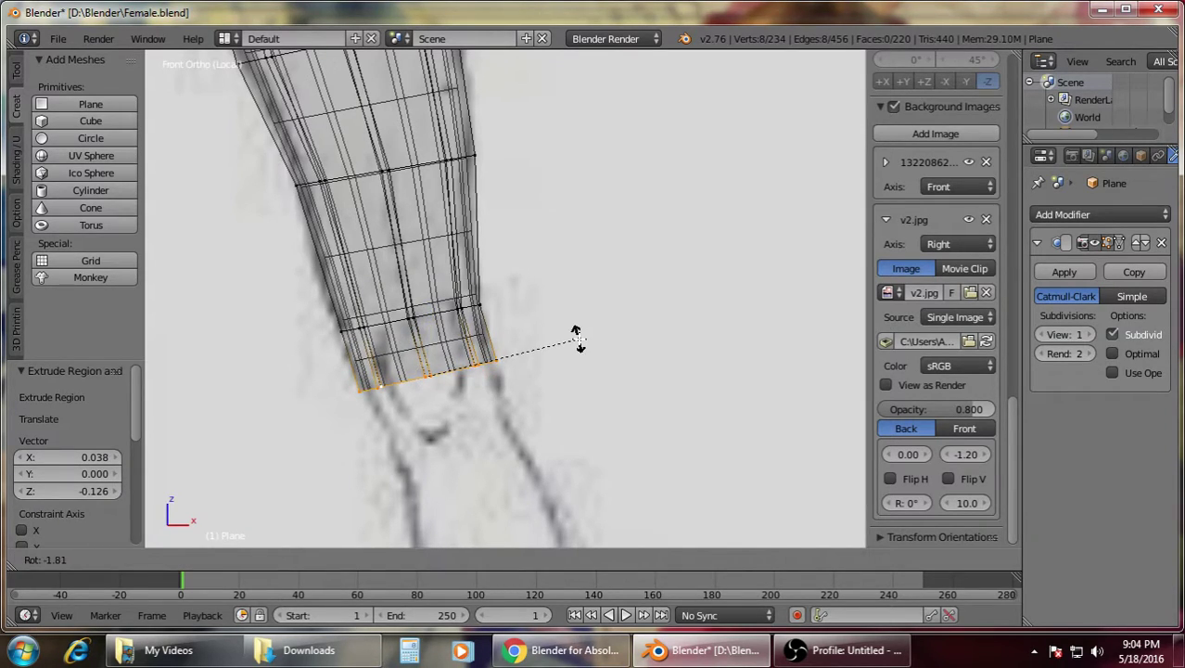
left_click(576, 339)
Extrude the knee loop once more down to below the kneecap and narrow the new loop along X to the outline
key("e")
left_click(585, 425)
key("s")
key("x")
left_click(589, 418)
key("a")
scroll(577, 416, "down", 5)
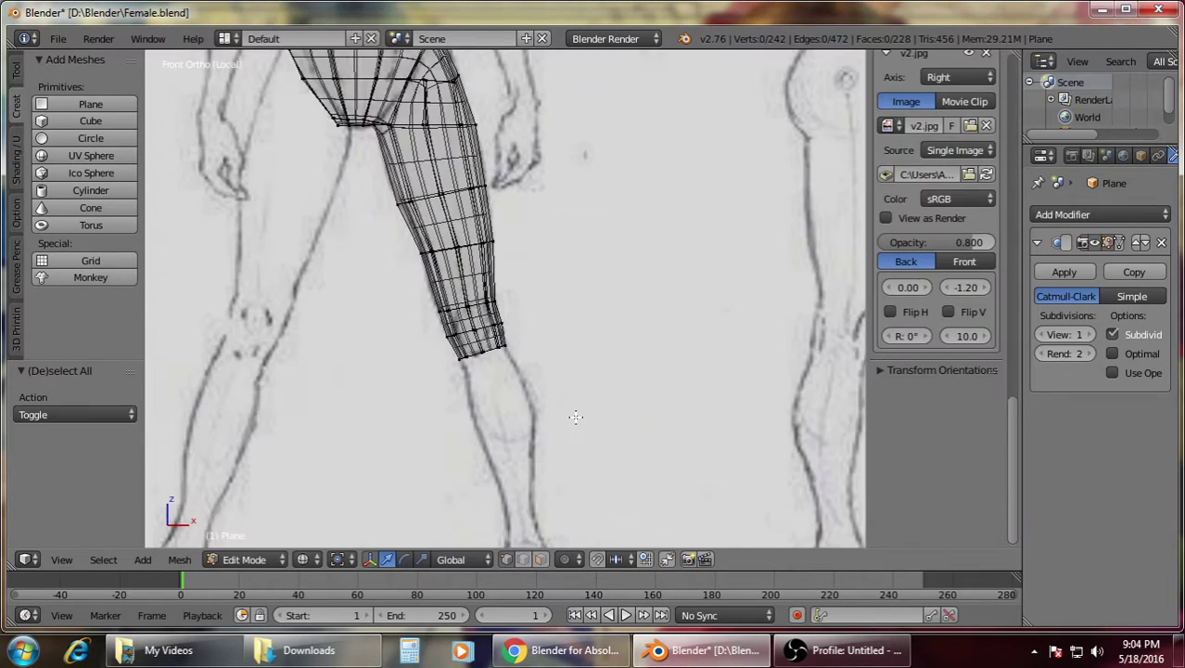
Select the end loop below the knee and extrude it by about 0.130 along X and -0.353 along Z into the calf
middle_click_drag(568, 411, 557, 393, "shift")
scroll(558, 321, "up", 3)
key("z")
key("z")
key("b")
left_click_drag(397, 365, 494, 382)
left_click_drag(545, 416, 545, 417)
middle_click_drag(542, 427, 501, 284, "shift")
key("e")
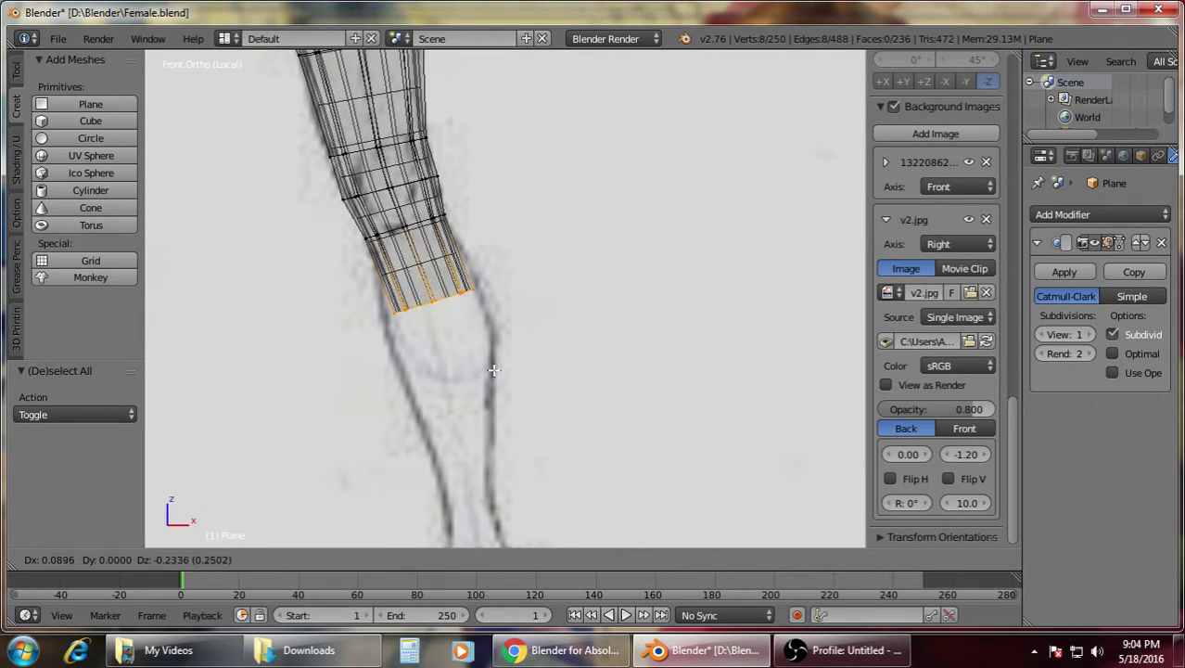
left_click(511, 391)
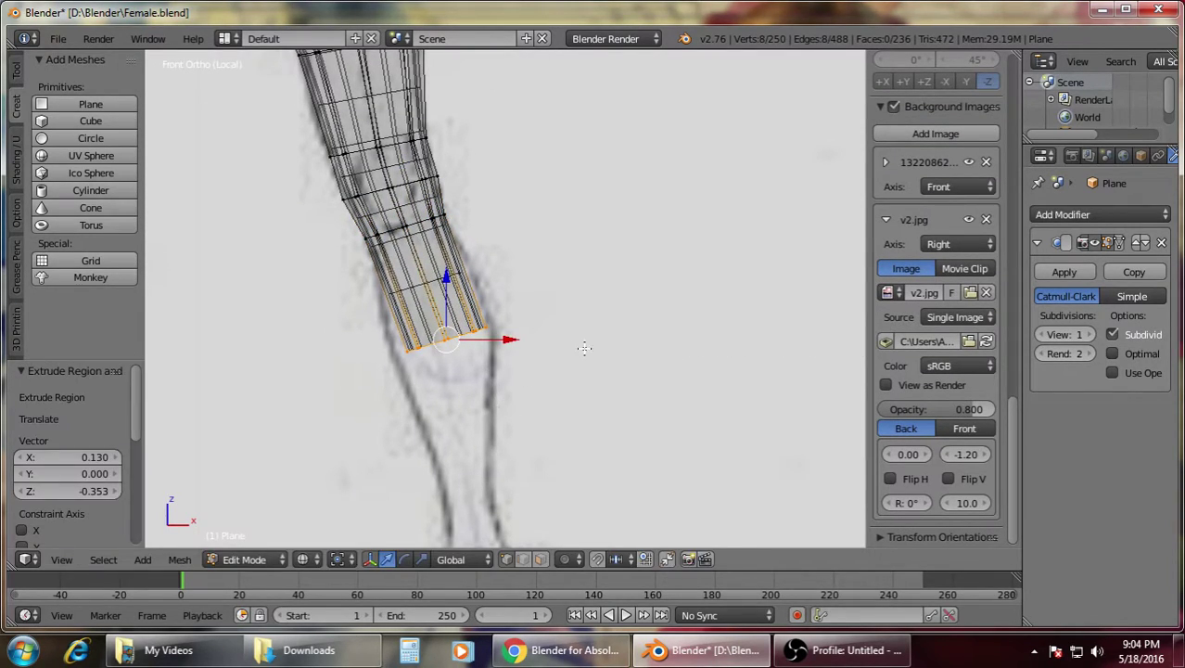
Fit the calf loop to the reference by rotating it about 5.0° and shifting it -0.022 along X
key("r")
left_click(613, 344)
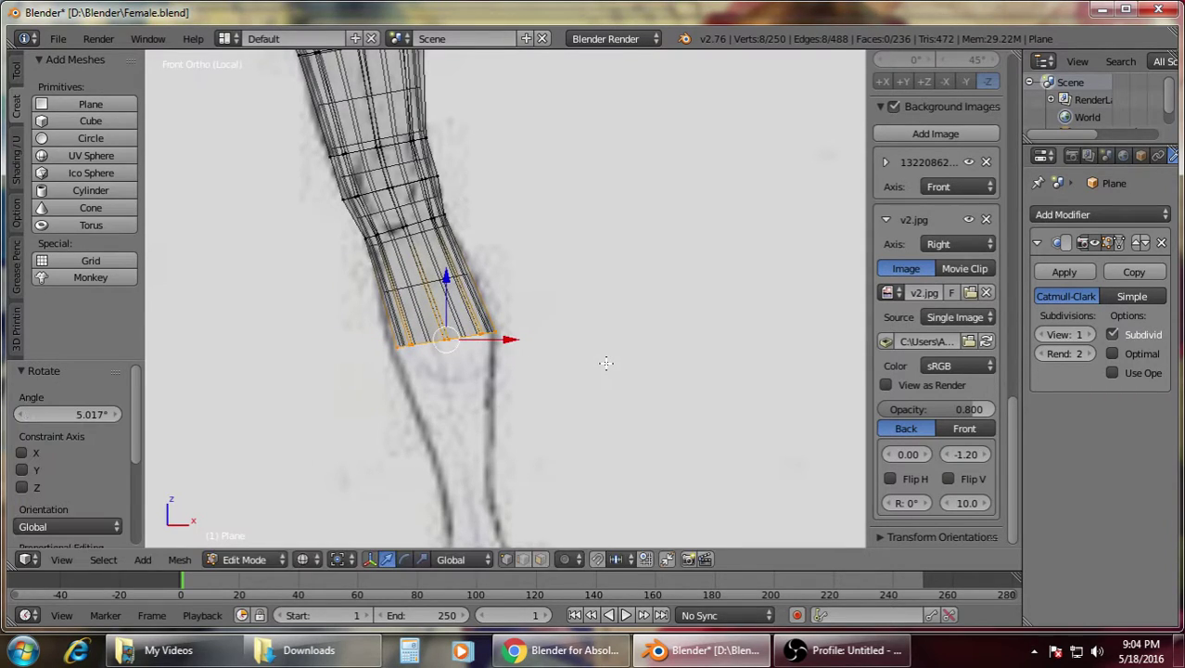
key("g")
key("x")
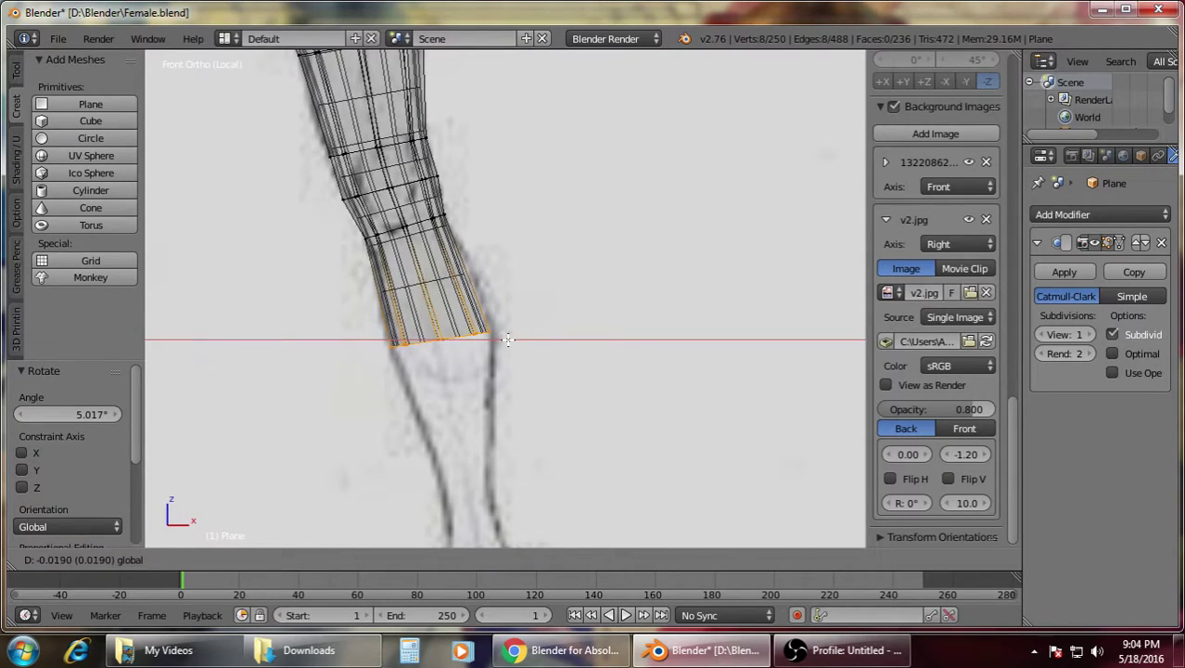
left_click(511, 340)
Extrude the calf loop by about 0.078 along X and -0.443 along Z, and narrow the new loop along X to the shin outline
scroll(505, 353, "down", 3)
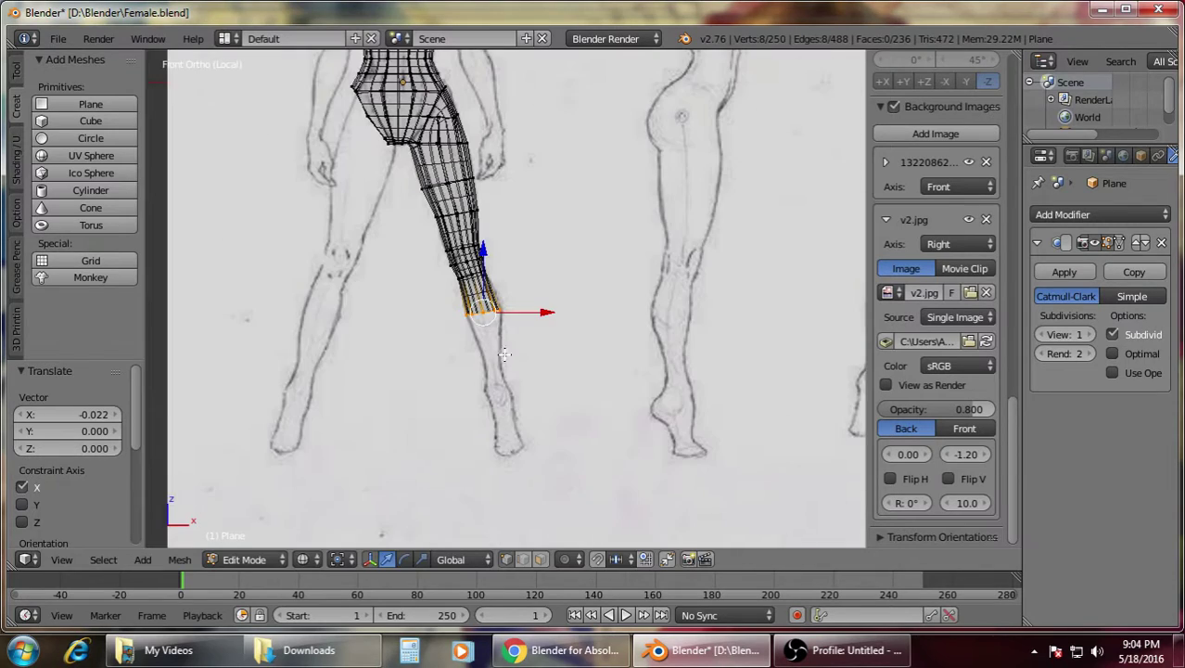
scroll(527, 376, "up", 3)
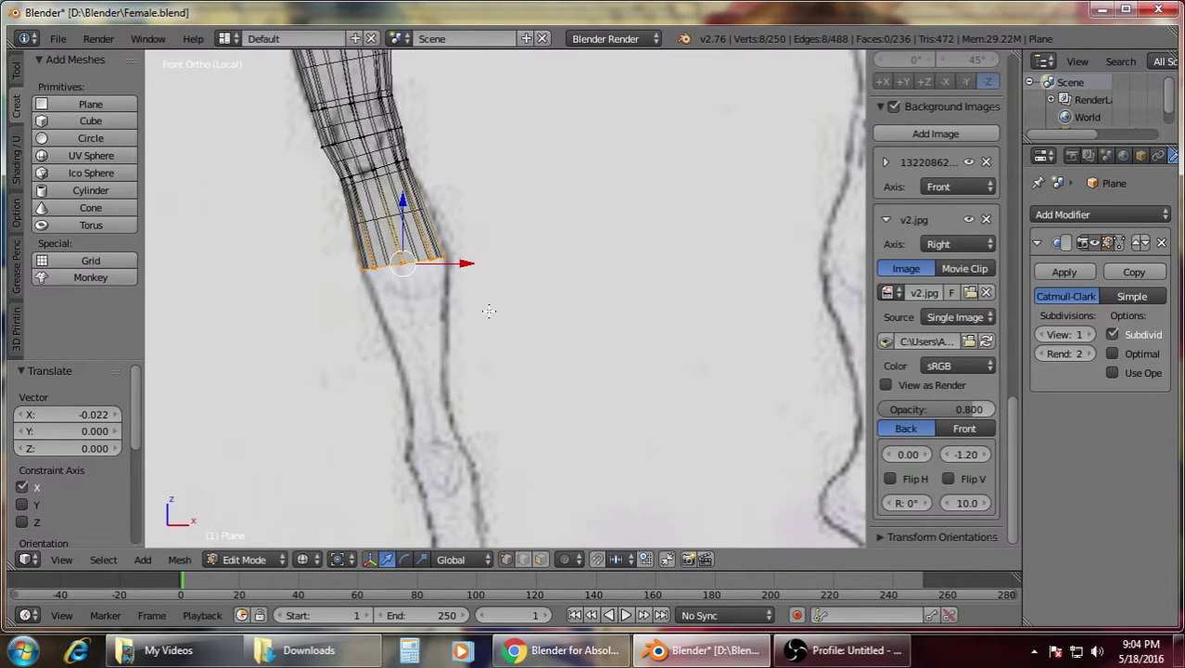
key("e")
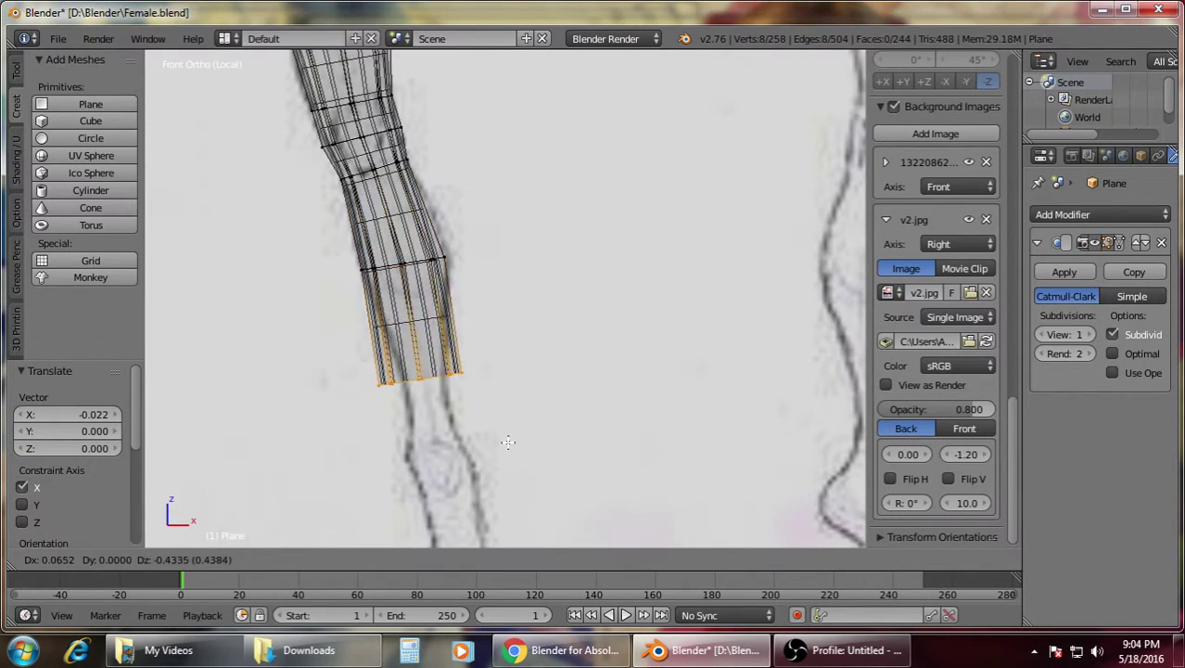
left_click(524, 422)
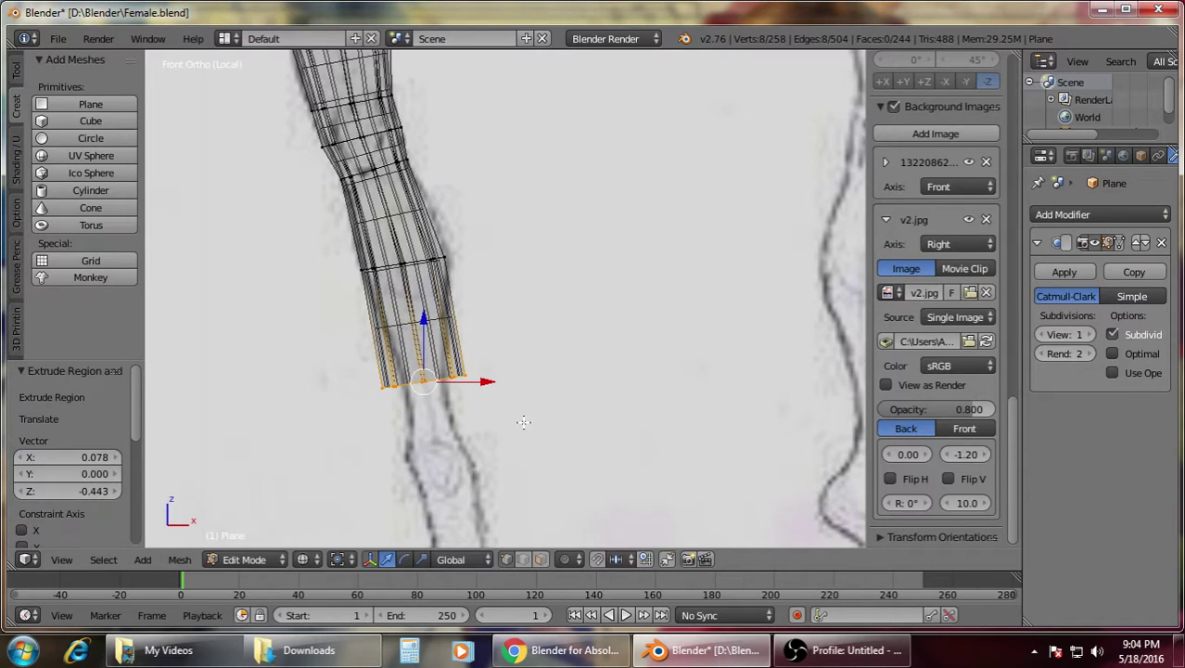
key("s")
key("x")
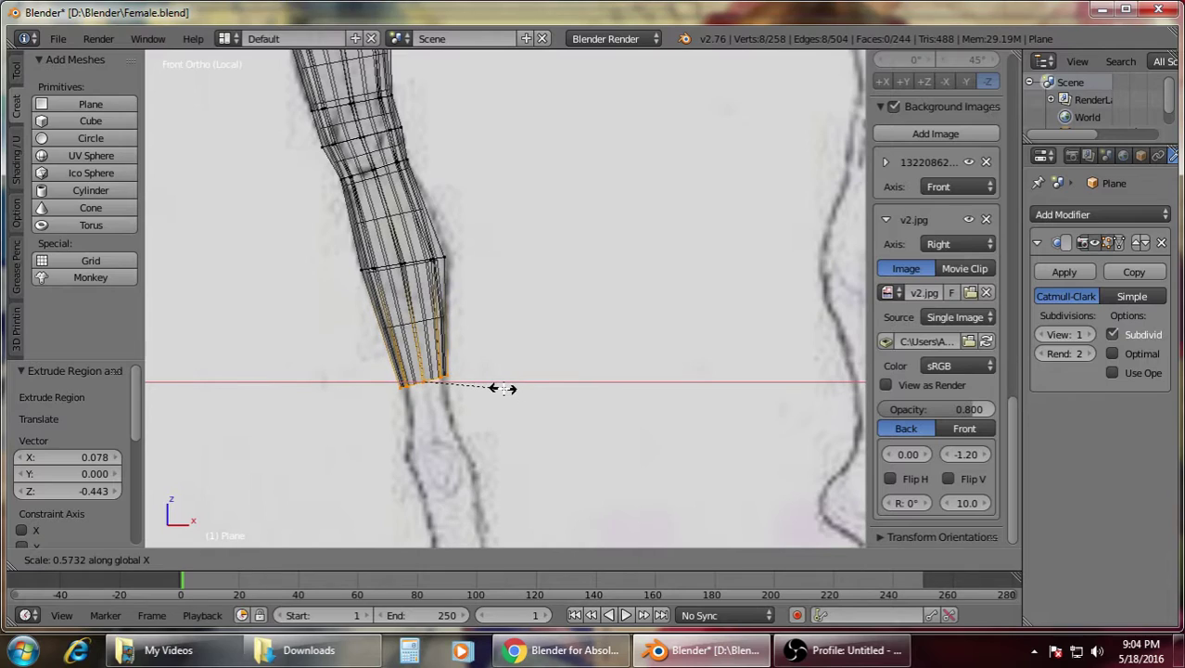
left_click(496, 388)
key("a")
Add one loop cut around the lower calf segment and slide it up toward the widest calf loop
scroll(480, 310, "up", 5)
scroll(489, 288, "down", 4)
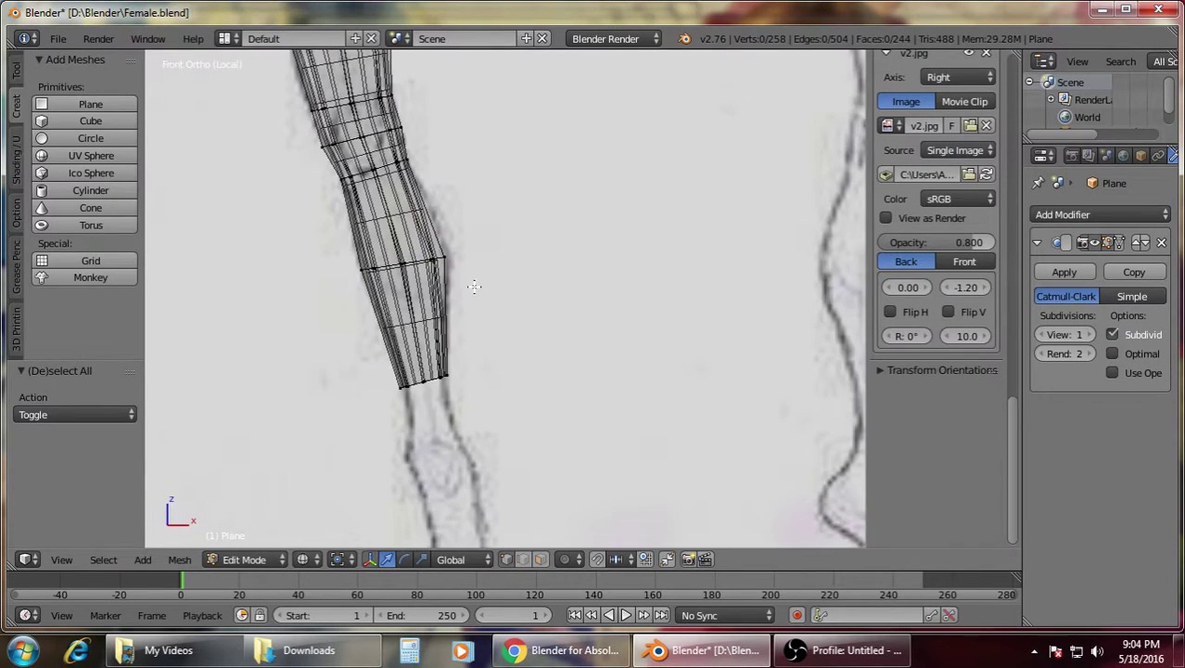
scroll(390, 295, "up", 2)
key("ctrl+r")
left_click(348, 298)
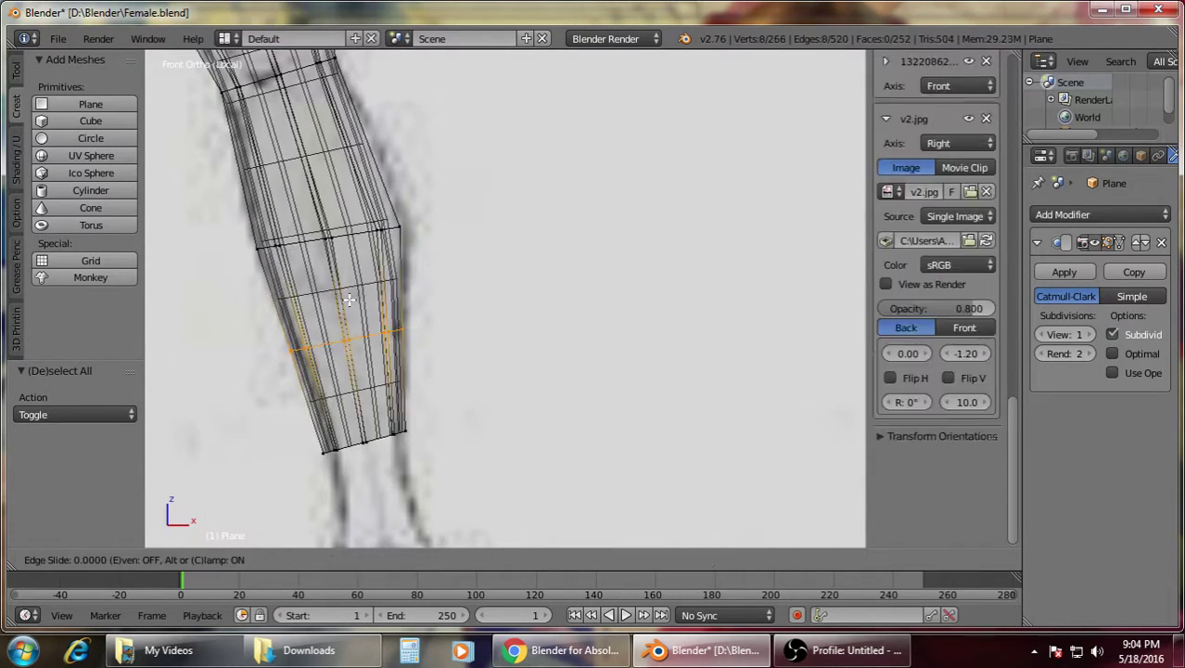
left_click(345, 247)
key("a")
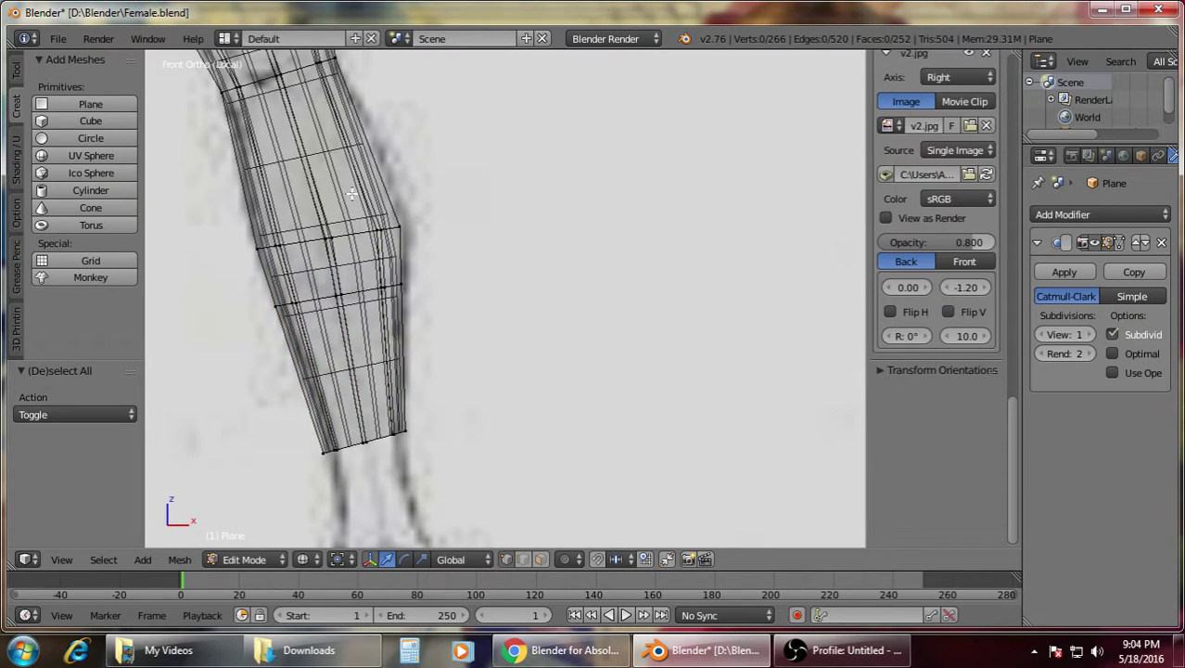
Select the leg's end loop and extrude it toward the ankle by about 0.048 along X and -0.186 along Z
scroll(509, 258, "down", 5)
key("z")
key("z")
scroll(512, 294, "up", 3)
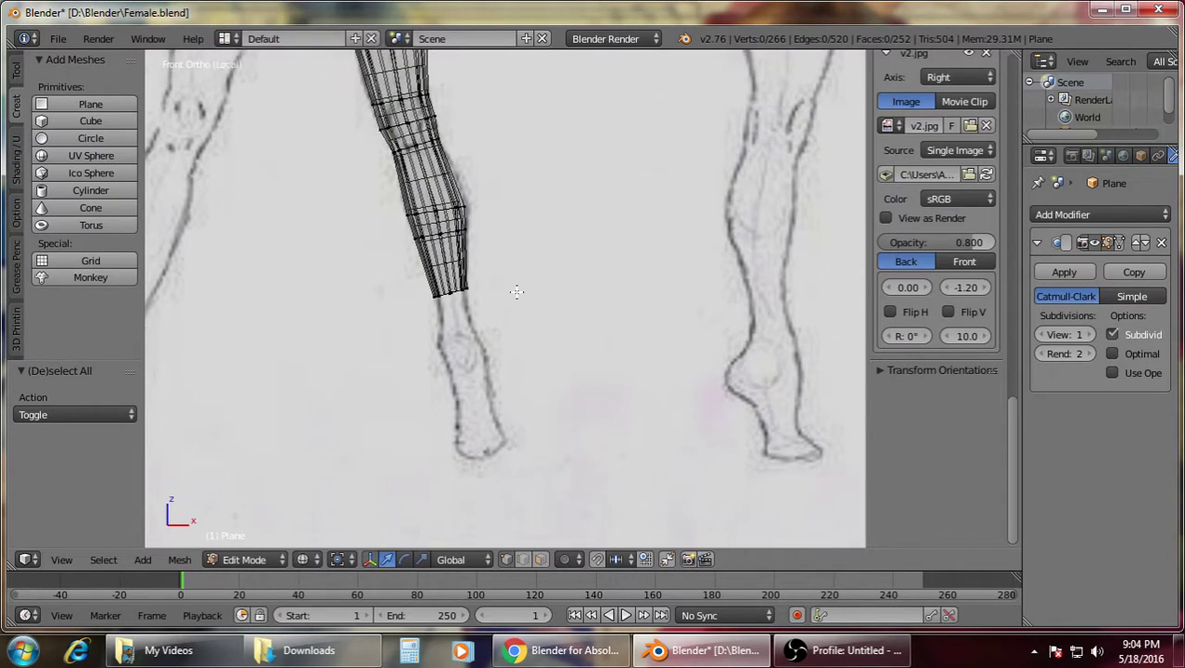
right_click(385, 271, "alt")
key("e")
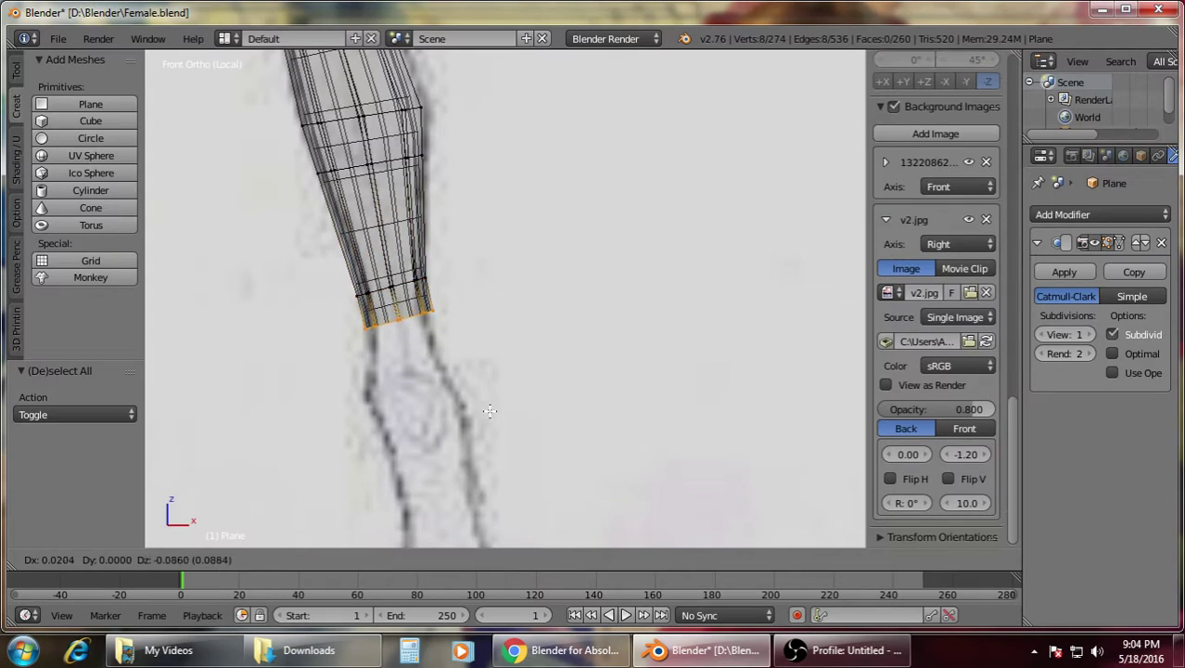
left_click(514, 404)
Rotate the loop above the ankle to level it and shift it -0.014 along X
key("r")
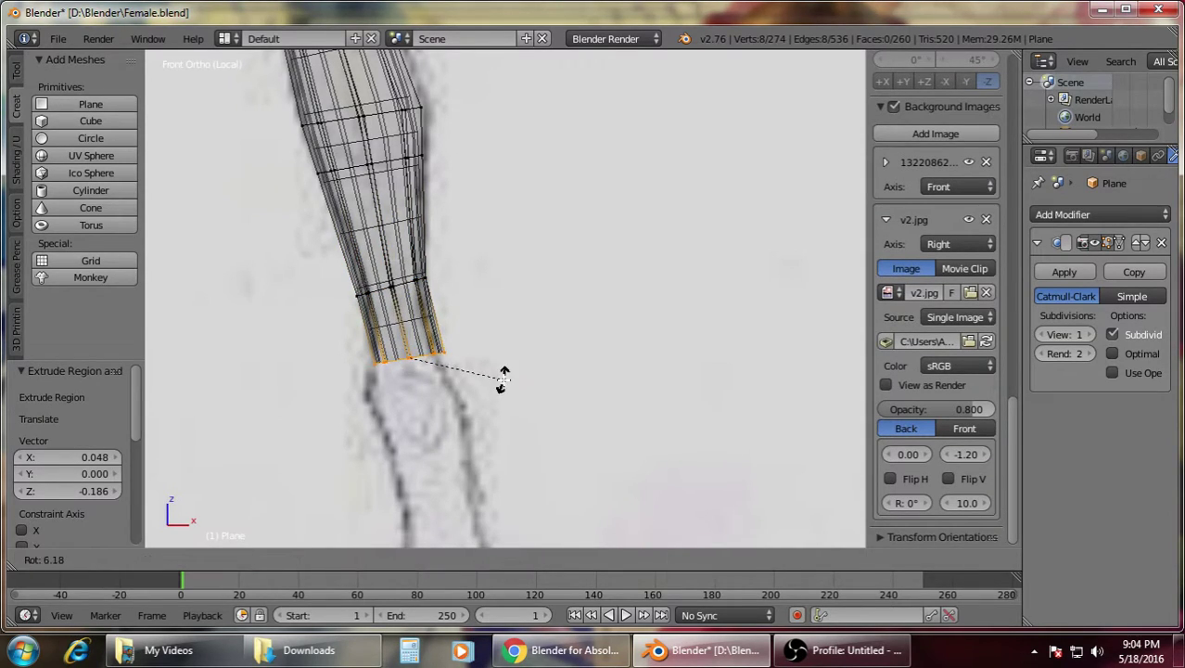
left_click(503, 388)
left_click_drag(482, 359, 478, 361)
Extrude the end loop down across the ankle and rotate the new loop to follow the ankle's slope
scroll(496, 397, "down", 2)
middle_click_drag(496, 397, 499, 291, "shift")
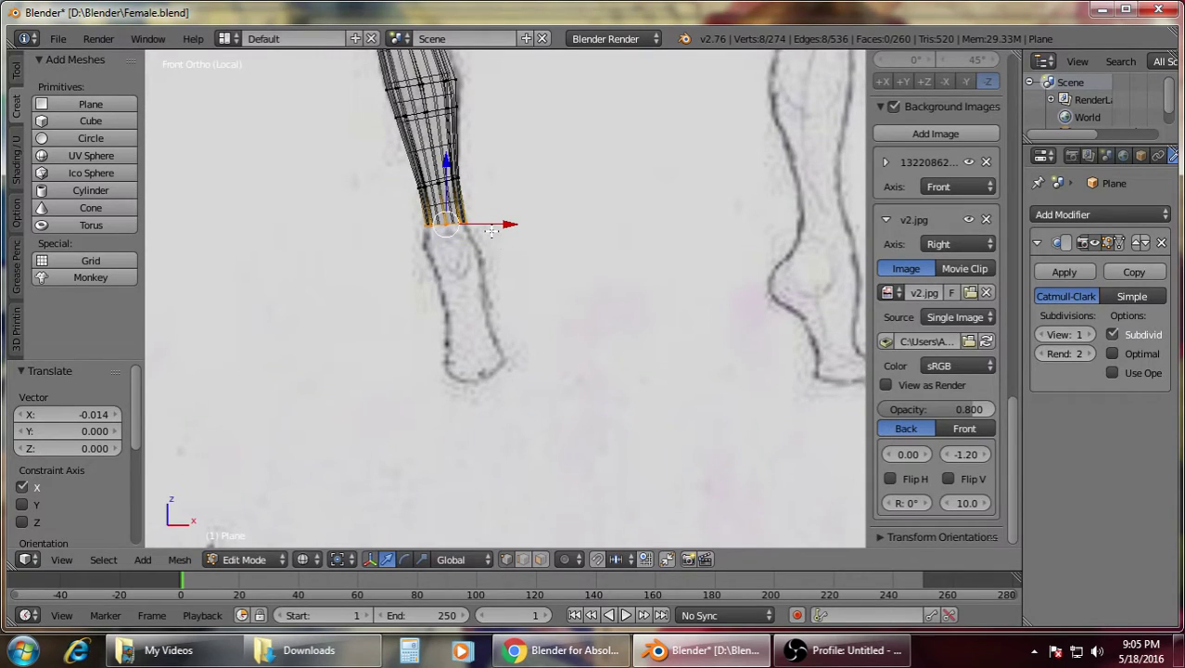
key("e")
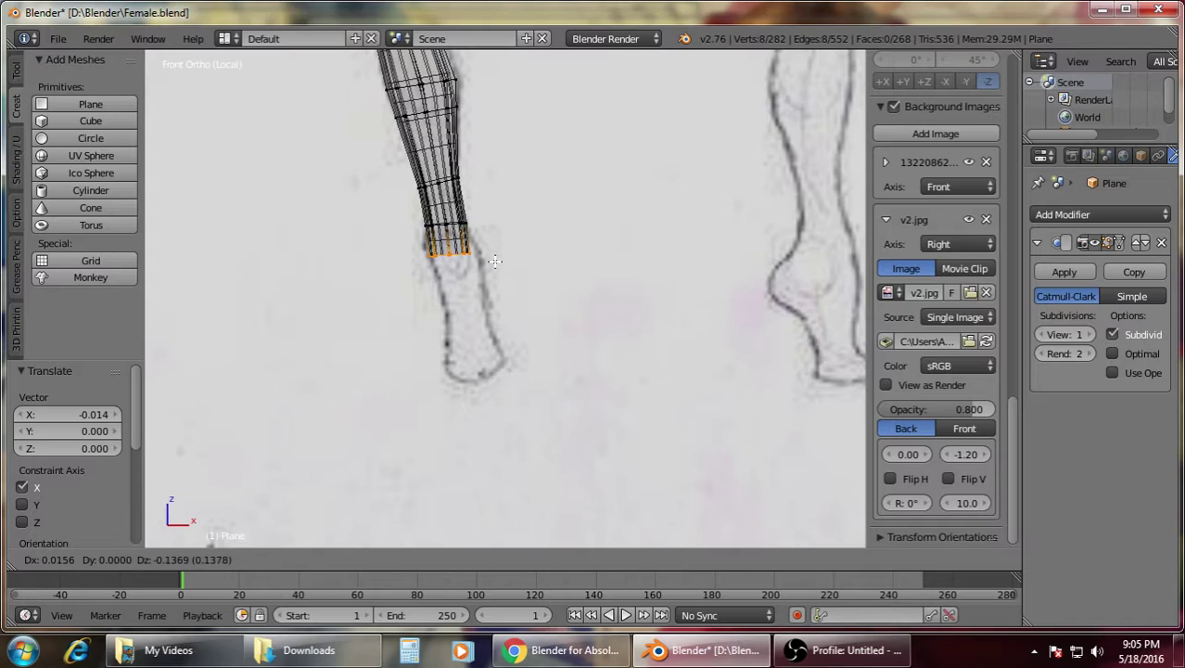
left_click(516, 256)
key("r")
left_click(521, 270)
Widen the ankle loop along X and shift it 0.016 along X to the outline
key("s")
key("x")
left_click(532, 268)
left_click_drag(510, 254, 514, 252)
Extrude the ankle loop about -0.25 along Z into the foot and rotate the new loop about -19.1°
key("e")
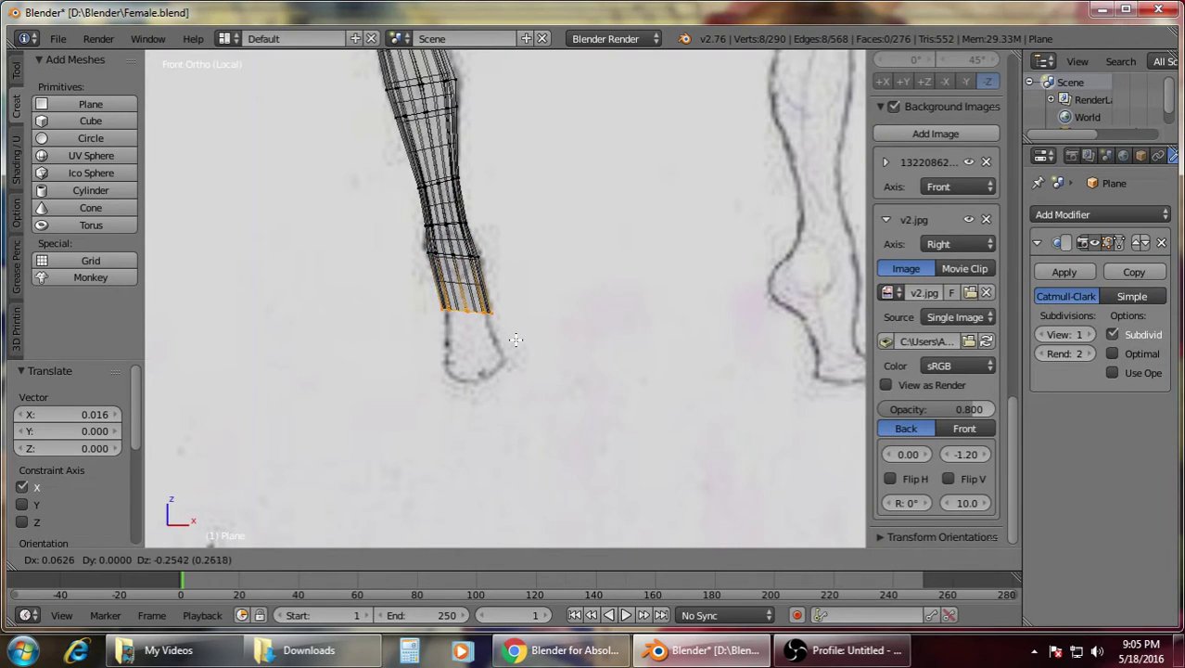
left_click(519, 337)
key("r")
left_click(548, 297)
Narrow the mid-foot loop along X to the foot's width and rotate it slightly
key("s")
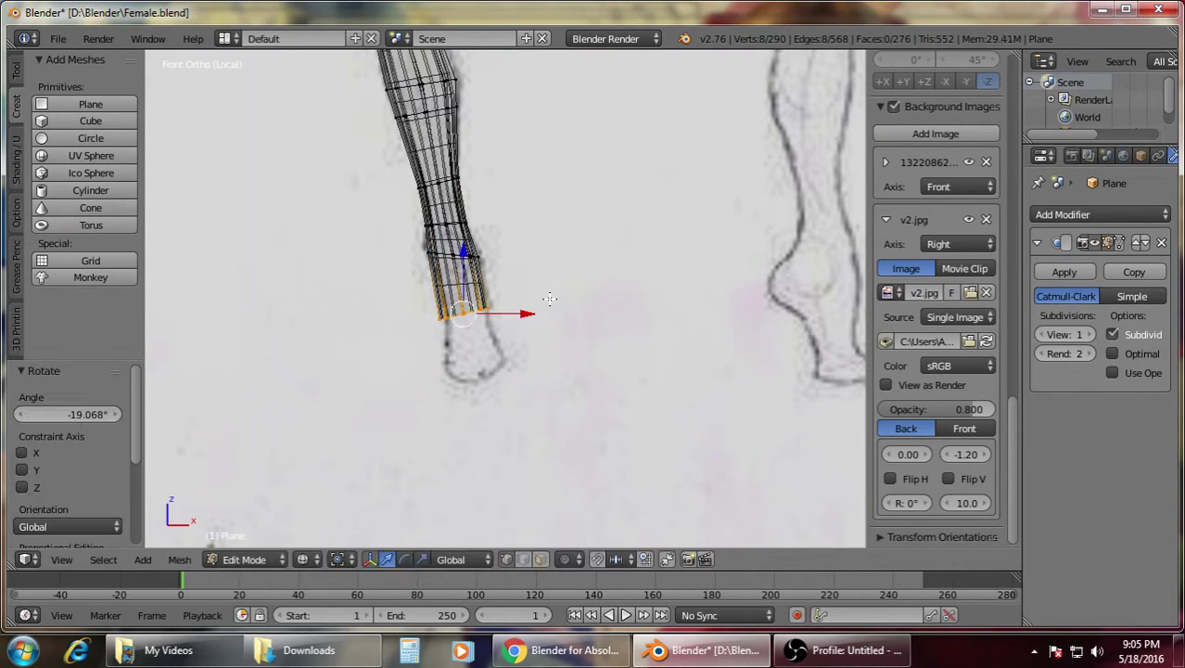
key("x")
left_click(540, 308)
key("r")
left_click(543, 316)
Shift the mid-foot loop 0.016 along X and fine-tune its rotation in the front view
key("g")
key("x")
left_click(523, 316)
key("r")
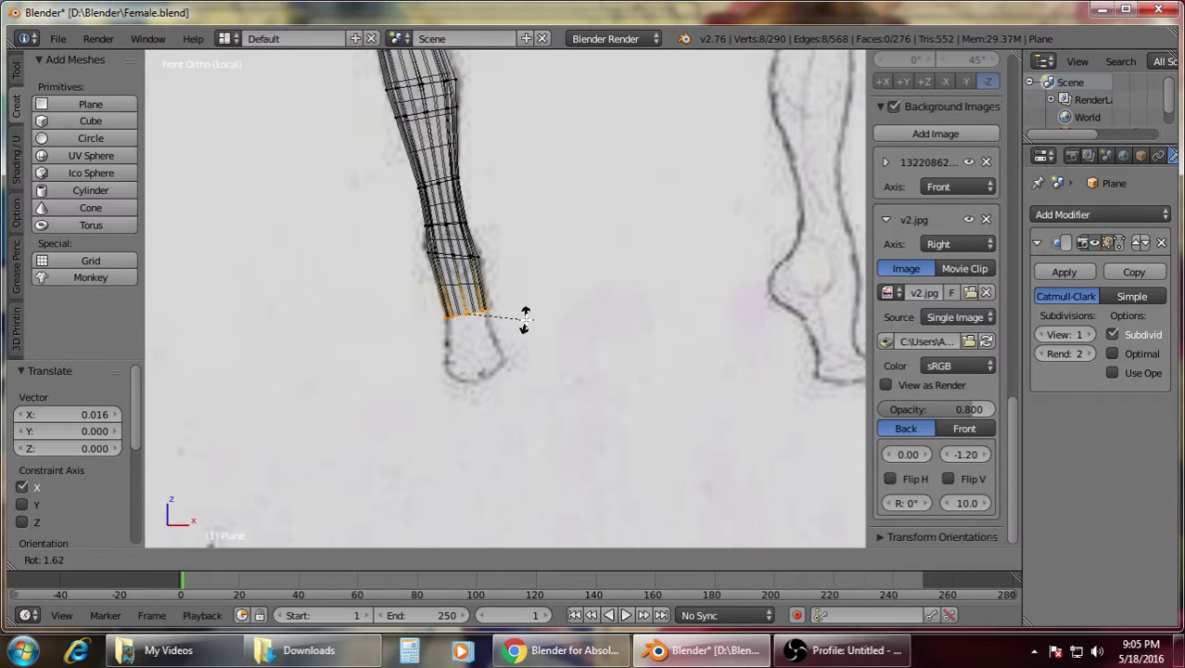
left_click(525, 314)
Extrude the foot by about 0.043 along X and -0.278 along Z, and scale the end loop by 1.325 along X
scroll(519, 320, "up", 2)
key("e")
left_click(497, 470)
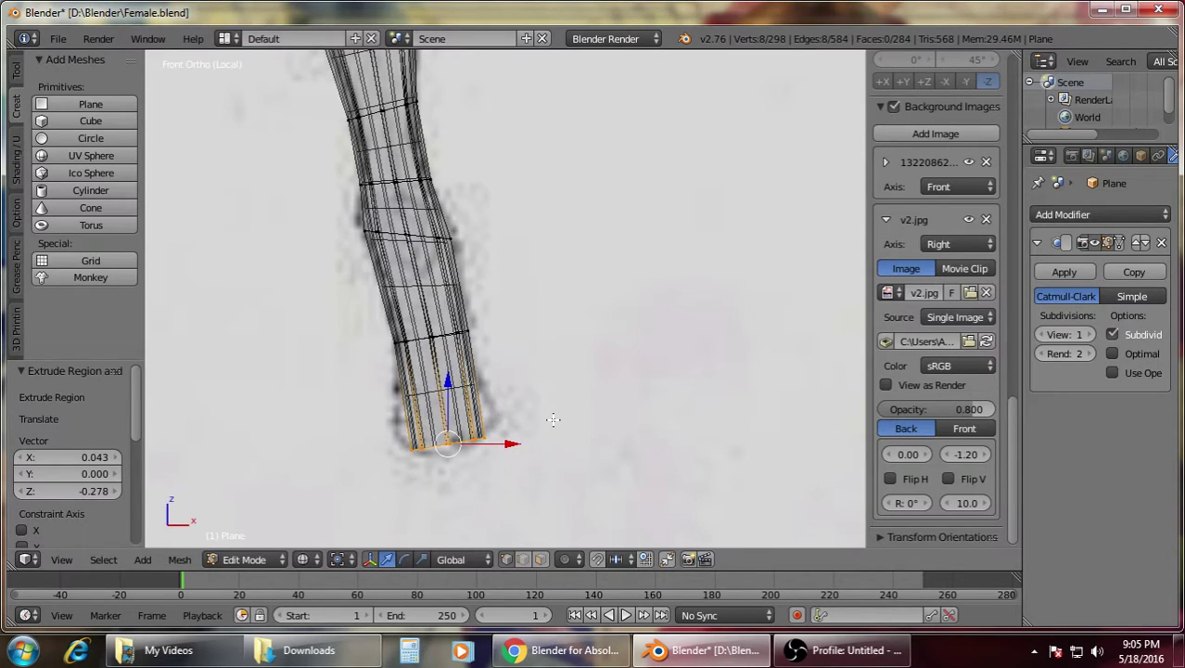
key("s")
key("x")
left_click(584, 408)
Raise the foot's end loop slightly along Z and close the open end with a face
key("g")
key("z")
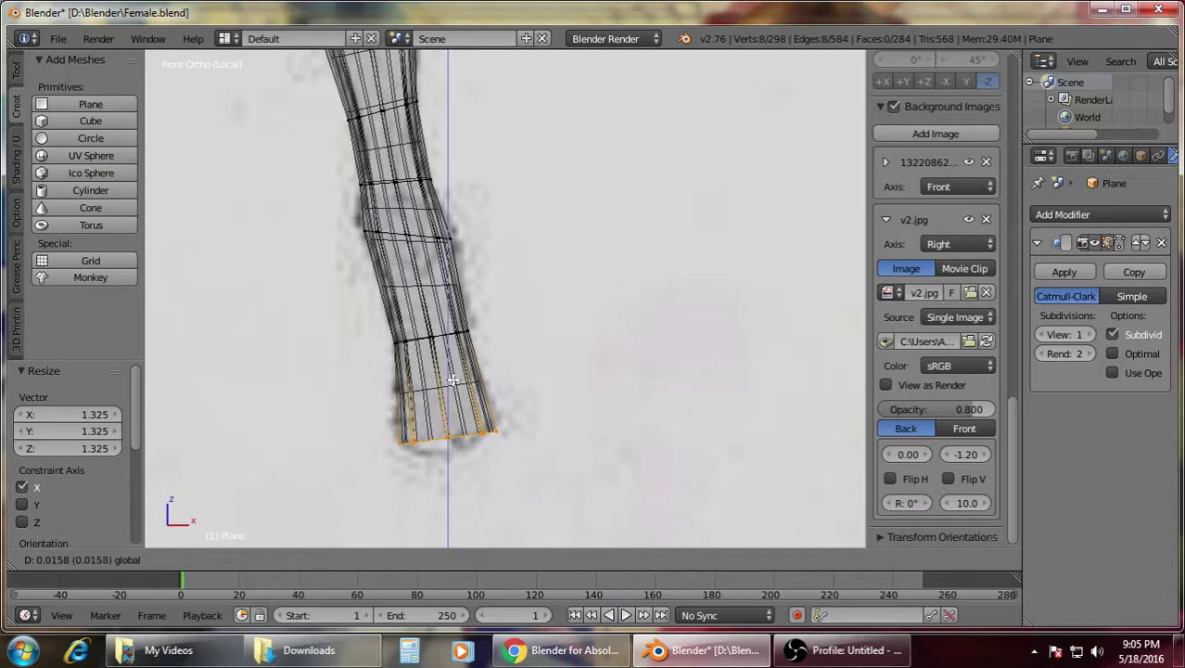
left_click(448, 368)
mouse_move(504, 452)
middle_mouse_down()
mouse_move(491, 362)
mouse_move(491, 446)
mouse_move(476, 307)
middle_mouse_up()
key("f")
key("a")
key("z")
scroll(490, 380, "down", 3)
scroll(476, 307, "up", 3)
middle_click_drag(499, 349, 440, 370)
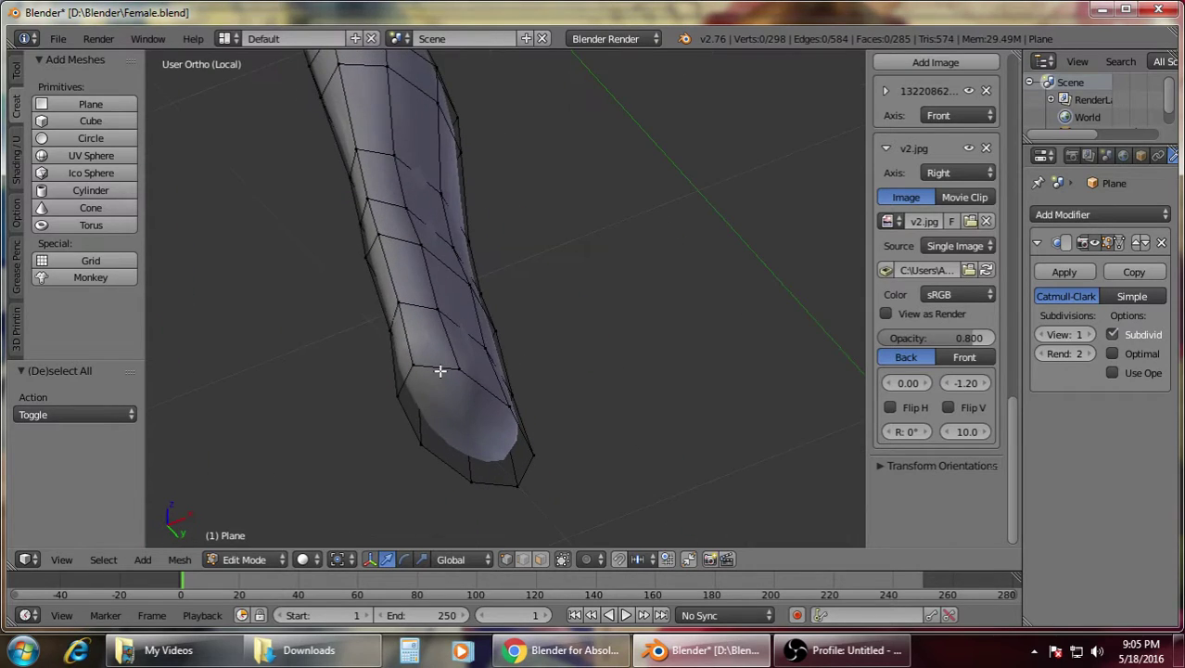
middle_click_drag(440, 295, 441, 371)
Box-select the capped end of the foot in the front view and lower it along Z to the toe outline
key("KP_1")
scroll(510, 436, "down", 3)
scroll(516, 435, "up", 4)
key("z")
key("b")
left_click_drag(338, 424, 505, 488)
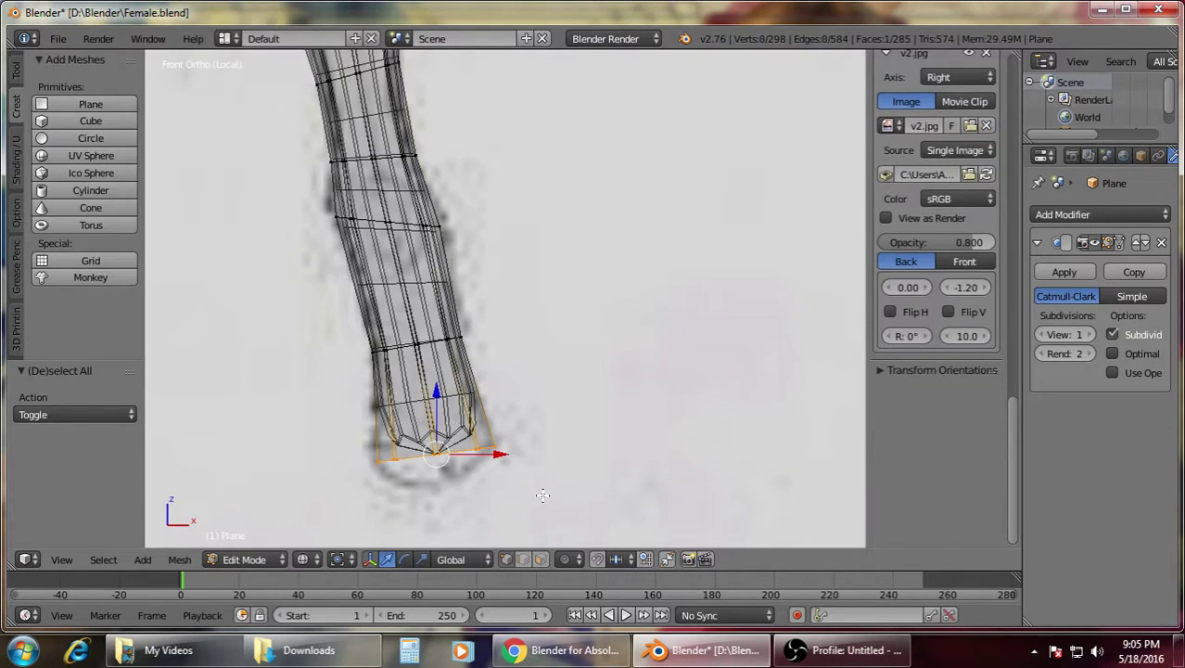
key("g")
key("z")
left_click(458, 427)
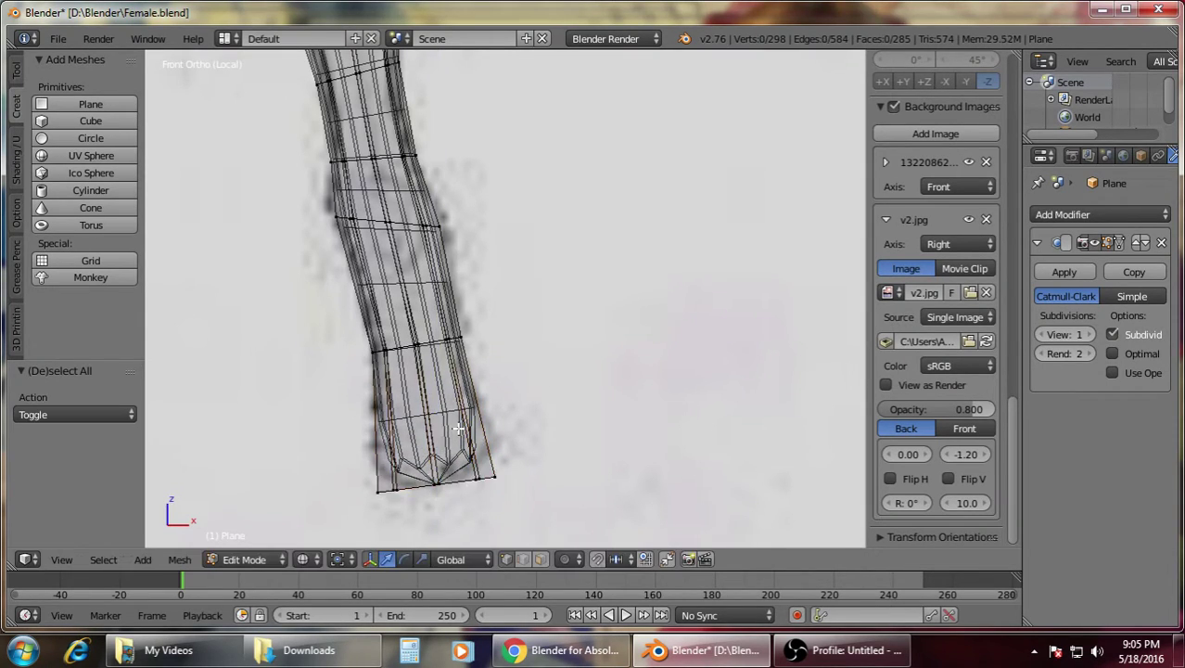
key("a")
In the right side view, box-select the second thigh loop below the crotch and shift it slightly forward along Y
key("KP_3")
key("KP_3")
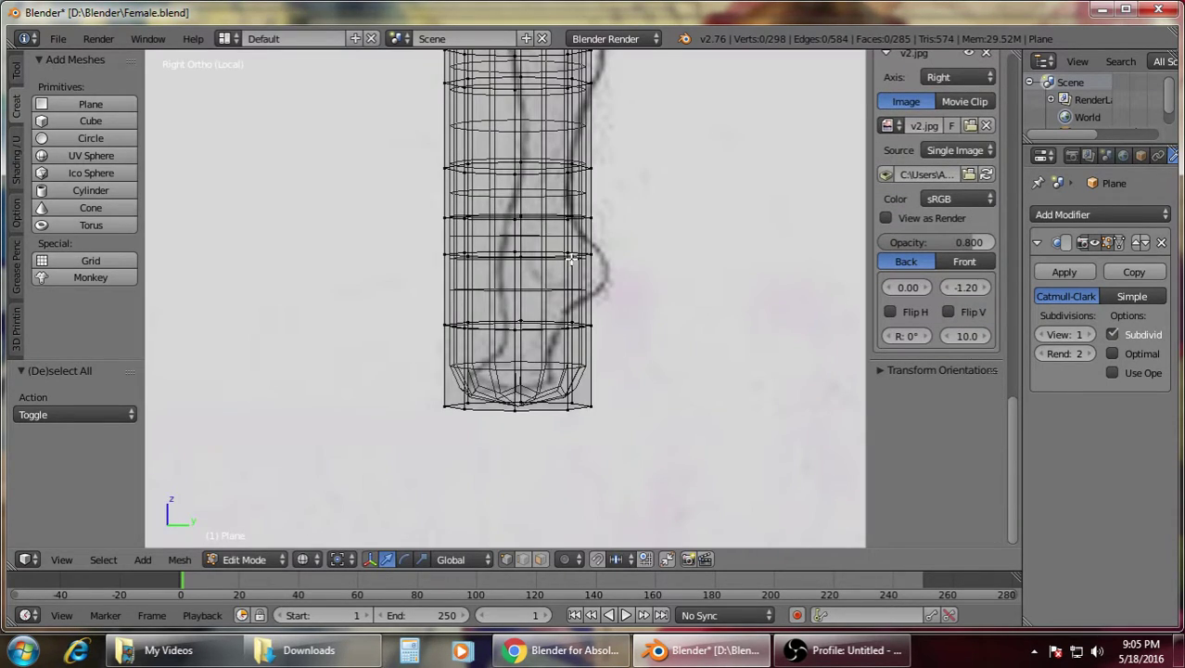
middle_click_drag(641, 192, 617, 384, "shift")
mouse_move(619, 165)
middle_mouse_down("shift")
mouse_move(610, 337)
mouse_move(643, 355)
middle_mouse_up("shift")
scroll(642, 353, "up", 4)
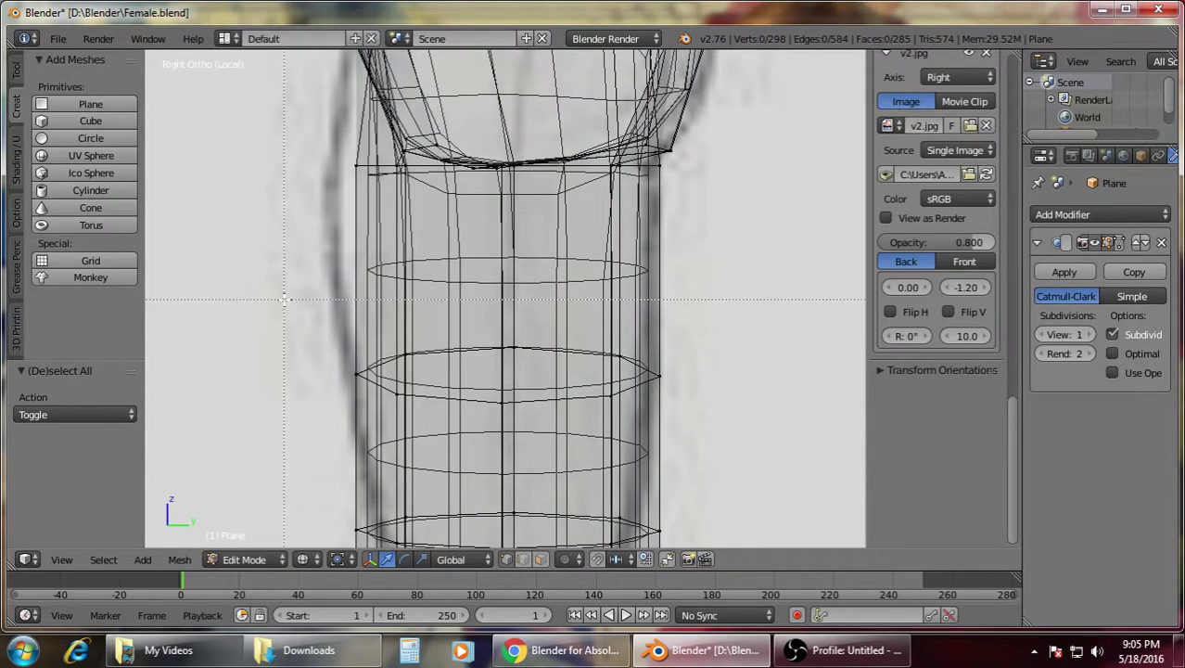
left_click_drag(655, 420, 654, 420)
left_click_drag(564, 374, 559, 375)
key("a")
Select the front vertex of the topmost thigh loop and move it forward along Y to the side reference outline
scroll(522, 295, "down", 3)
scroll(521, 295, "up", 5)
key("b")
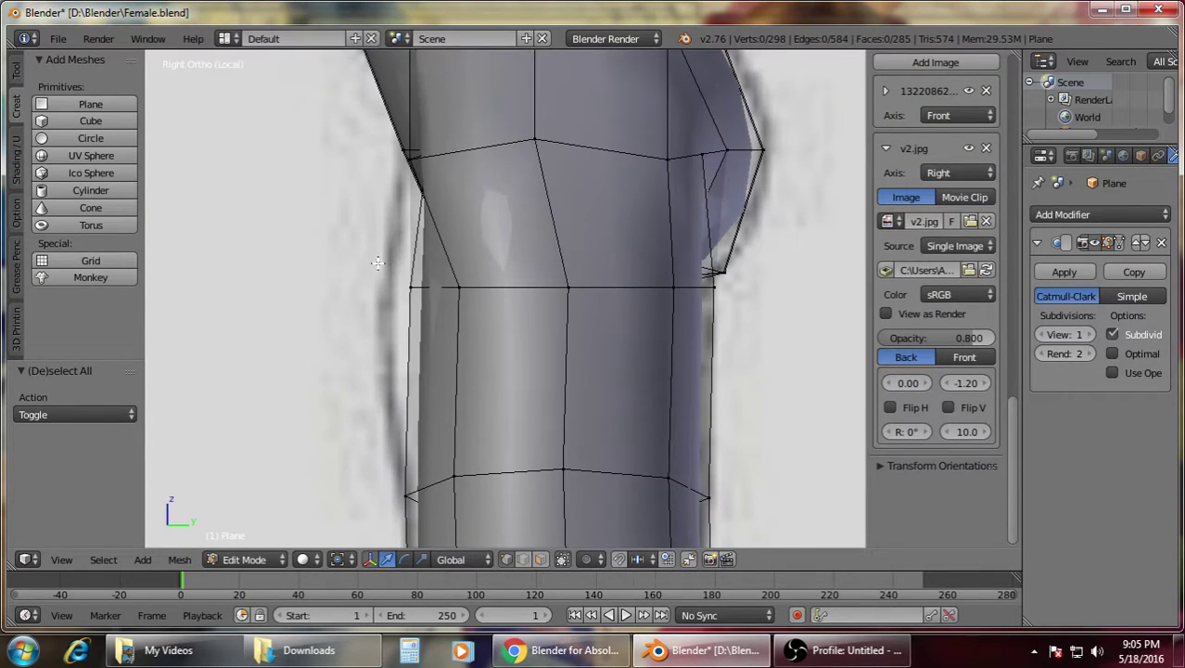
key("z")
left_click(378, 263)
left_click_drag(429, 317, 460, 301)
key("a")
Select the vertex at the front of the hip above the thigh and move it forward along Y in the right view
mouse_move(459, 199)
middle_mouse_down("shift")
mouse_move(545, 318)
mouse_move(444, 296)
mouse_move(553, 359)
middle_mouse_up("shift")
key("z")
right_click(465, 317)
key("z")
key("z")
key("a")
right_click(182, 287)
key("KP_3")
key("z")
scroll(397, 301, "down", 3)
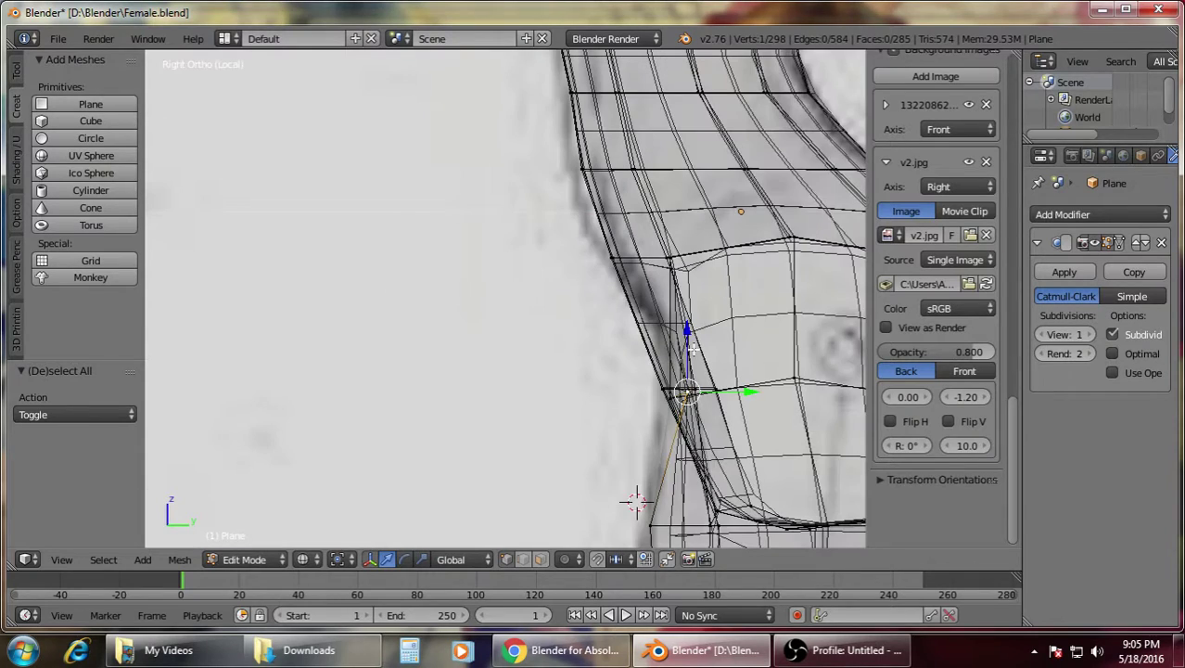
left_click_drag(751, 405, 716, 395)
key("a")
Cut a new edge with the Knife from the front hip vertex above the thigh up to the hip loop's corner
scroll(564, 391, "down", 3)
middle_click_drag(564, 391, 492, 421)
scroll(520, 417, "up", 4)
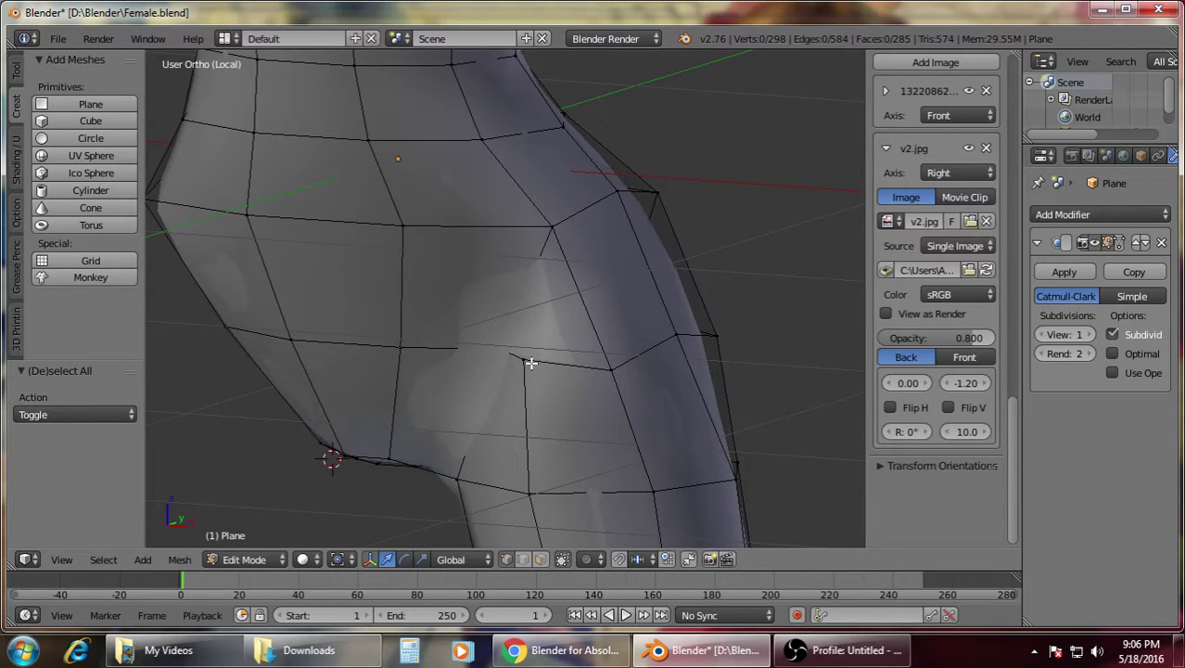
key("k")
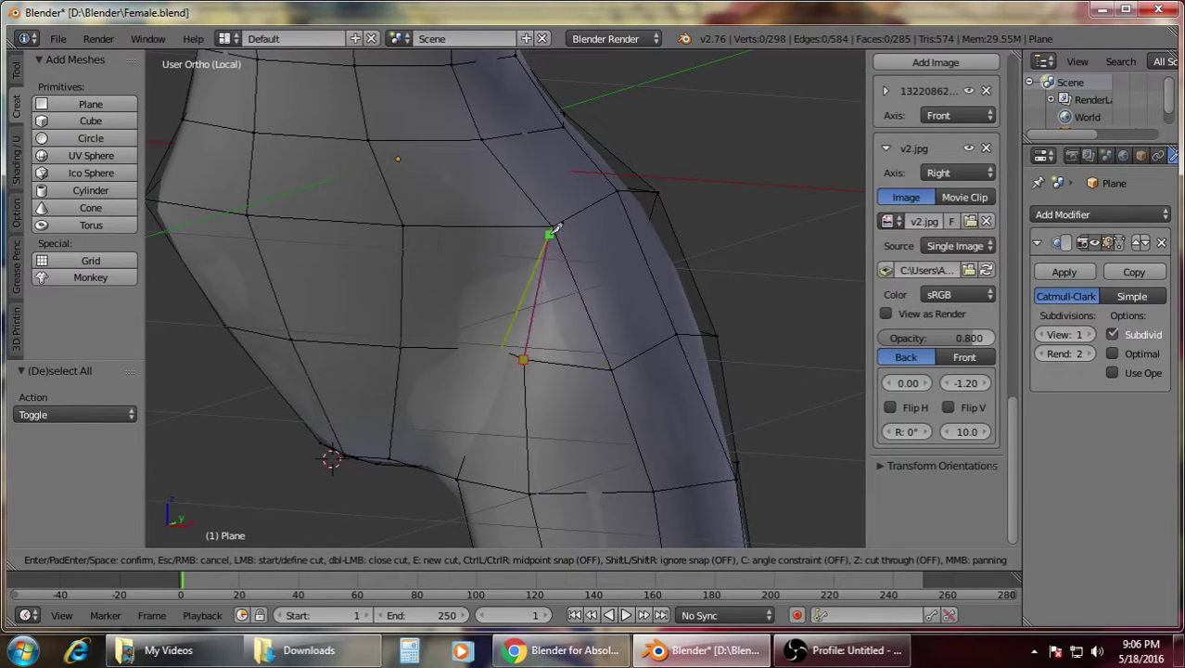
key("Return")
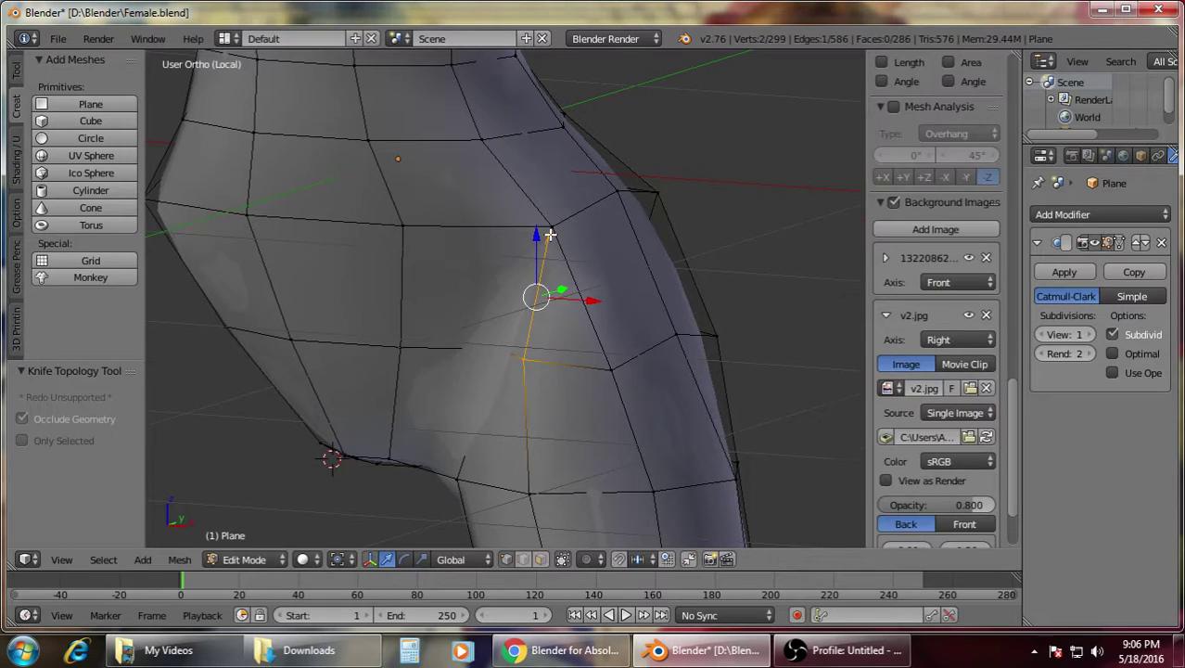
Select the groin-crease vertex inward of the thigh's front vertex and move it about 0.02 forward along Y in the right view
key("a")
scroll(550, 233, "down", 2)
key("z")
key("z")
scroll(557, 346, "up", 1)
scroll(489, 365, "up", 2)
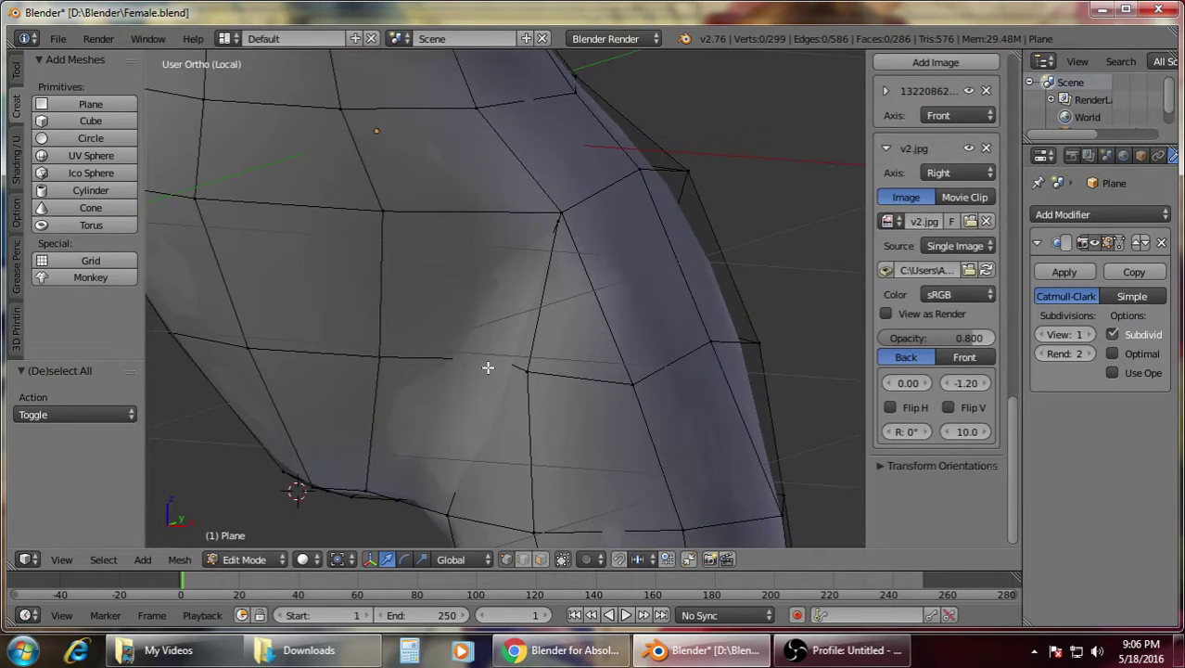
right_click(490, 363)
key("KP_3")
scroll(497, 365, "down", 5)
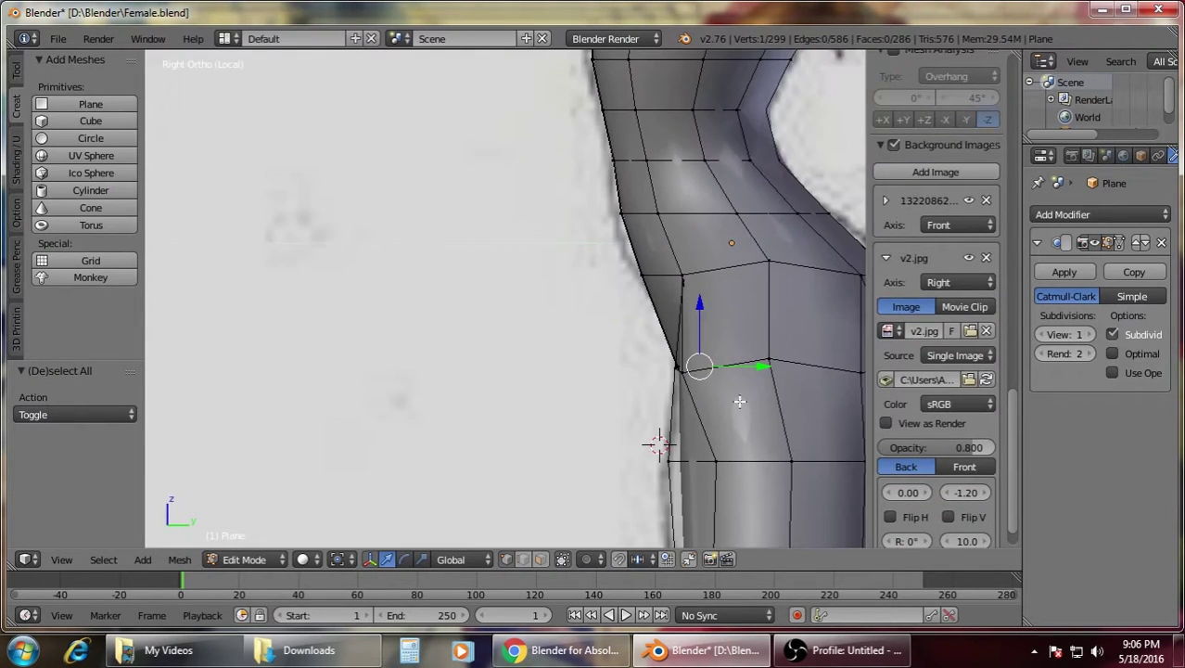
key("z")
left_click_drag(679, 359, 670, 359)
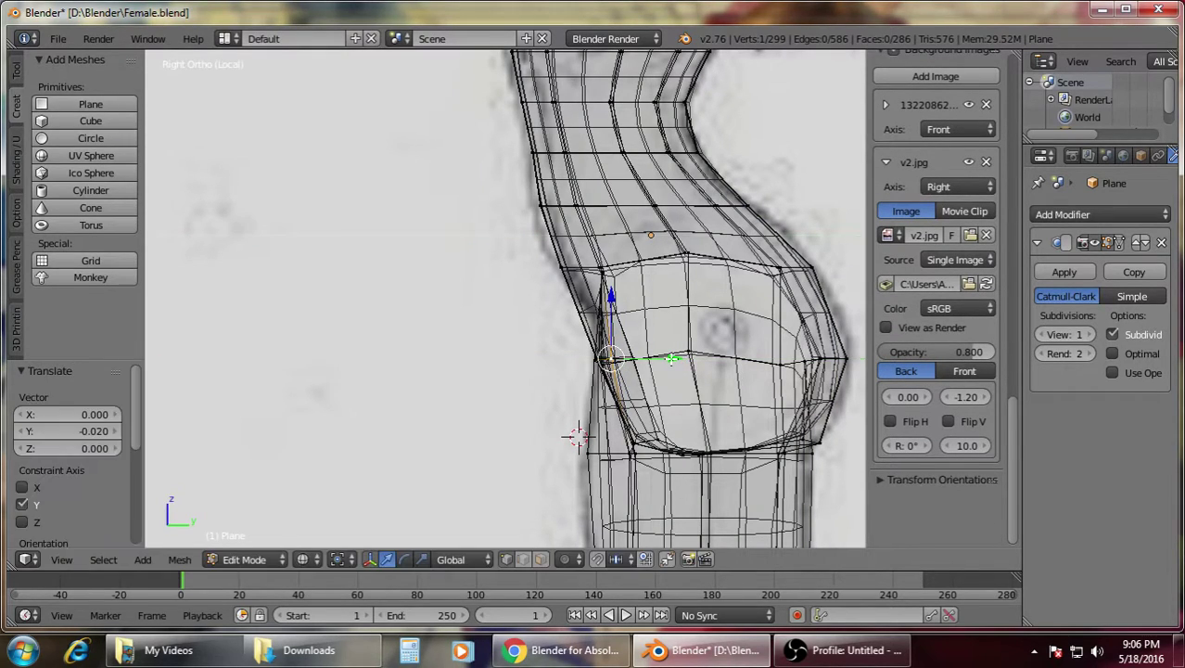
key("a")
Check the smoothed hip and groin surface in Object Mode from several angles
scroll(527, 416, "down", 3)
middle_click_drag(527, 416, 667, 447)
scroll(649, 445, "up", 2)
key("z")
middle_click_drag(569, 439, 632, 431)
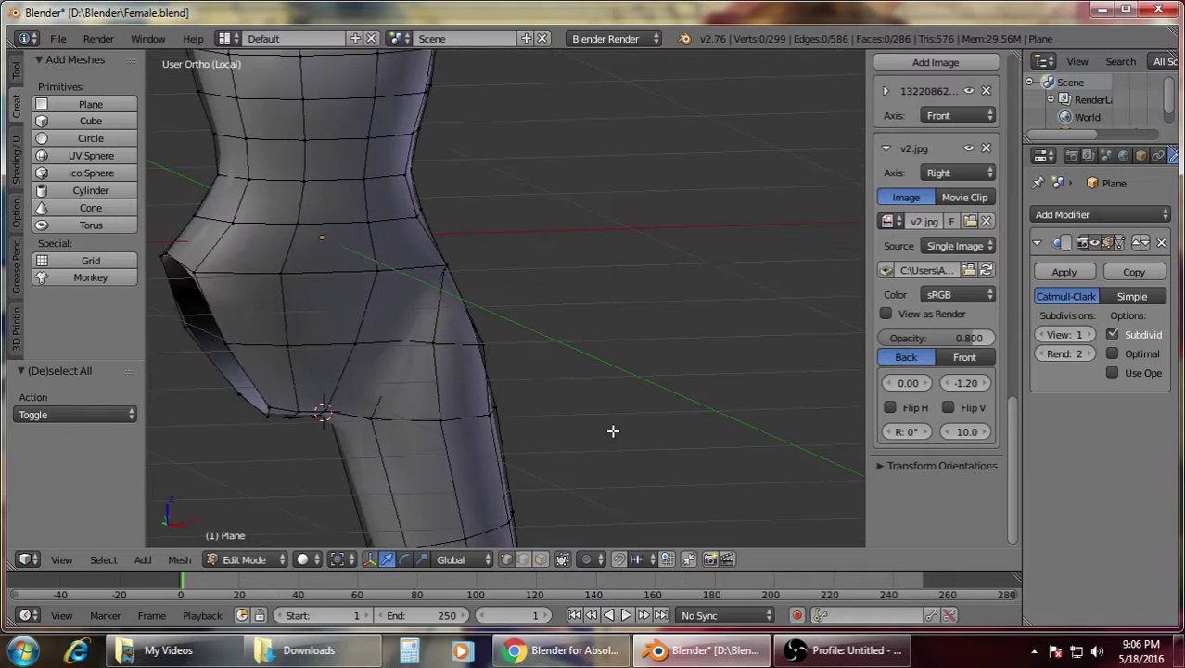
key("Tab")
middle_click_drag(517, 418, 418, 376)
key("Tab")
Select the same groin-crease vertex again and move it slightly further forward along Y in the right view
scroll(475, 394, "up", 4)
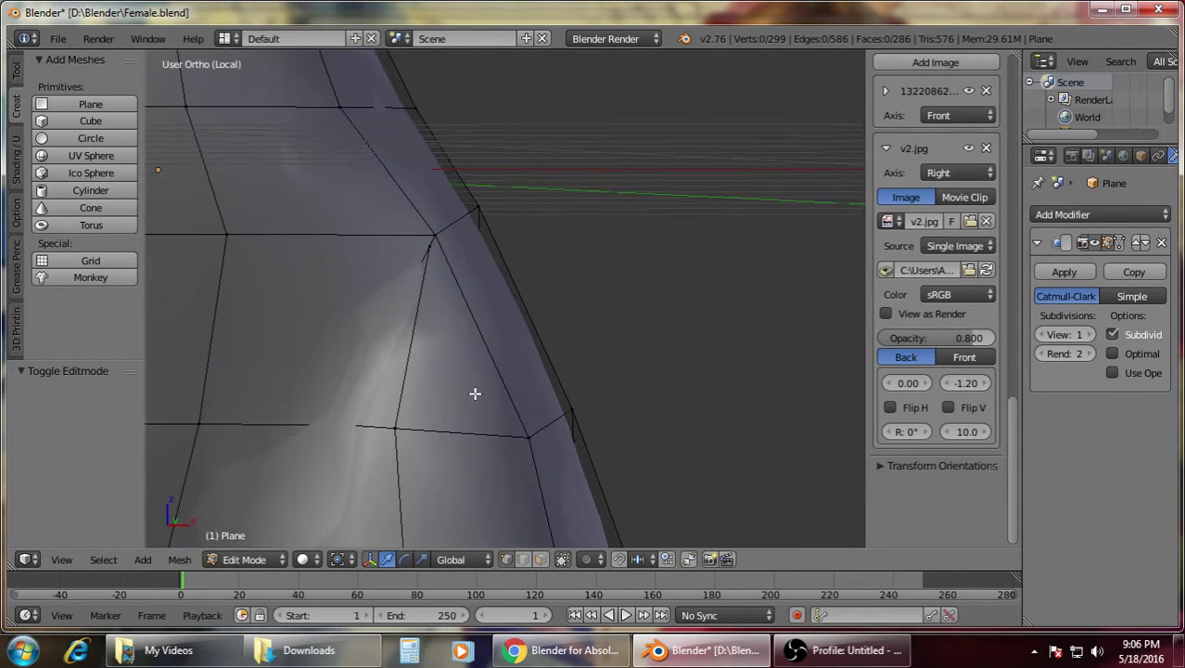
key("z")
key("z")
right_click(336, 424)
key("KP_3")
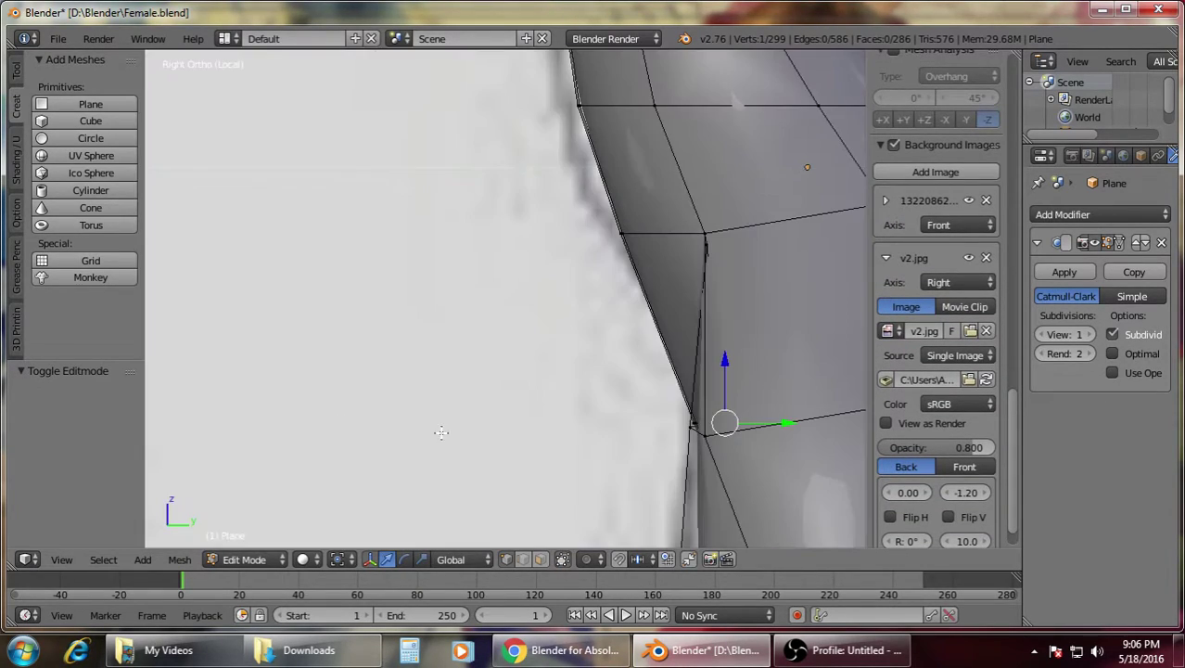
key("z")
key("g")
key("y")
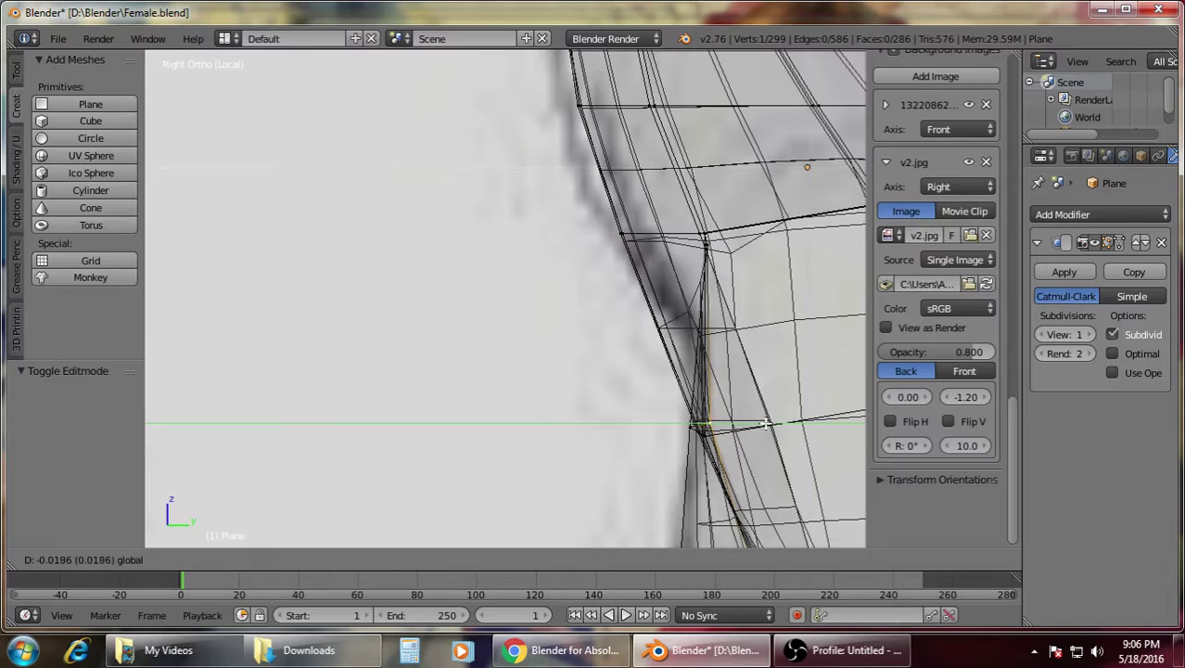
left_click(756, 425)
key("a")
Examine the groin crease and upper thigh shading, comparing the smoothed surface with the edge layout
key("z")
scroll(516, 431, "down", 2)
middle_click_drag(515, 431, 680, 460)
key("Tab")
middle_click_drag(464, 439, 473, 404)
key("Tab")
scroll(509, 401, "up", 2)
scroll(521, 396, "down", 3)
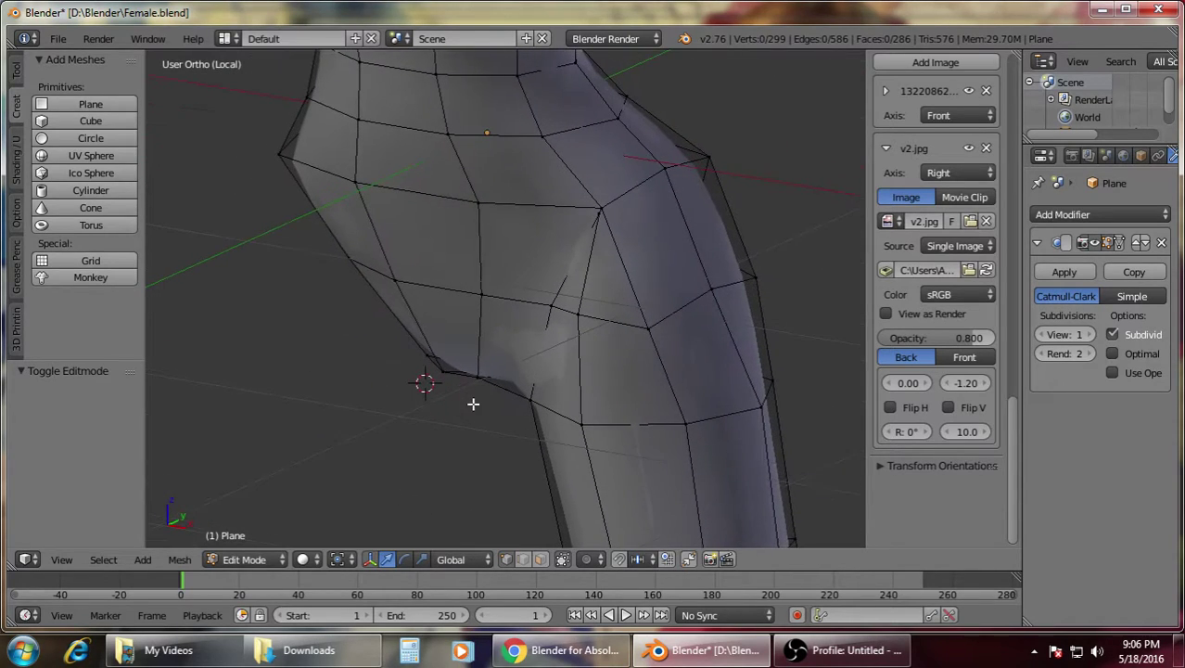
middle_click_drag(609, 360, 450, 434)
key("Tab")
middle_click_drag(568, 419, 484, 465)
scroll(484, 465, "up", 1)
key("Tab")
middle_click_drag(476, 390, 464, 600)
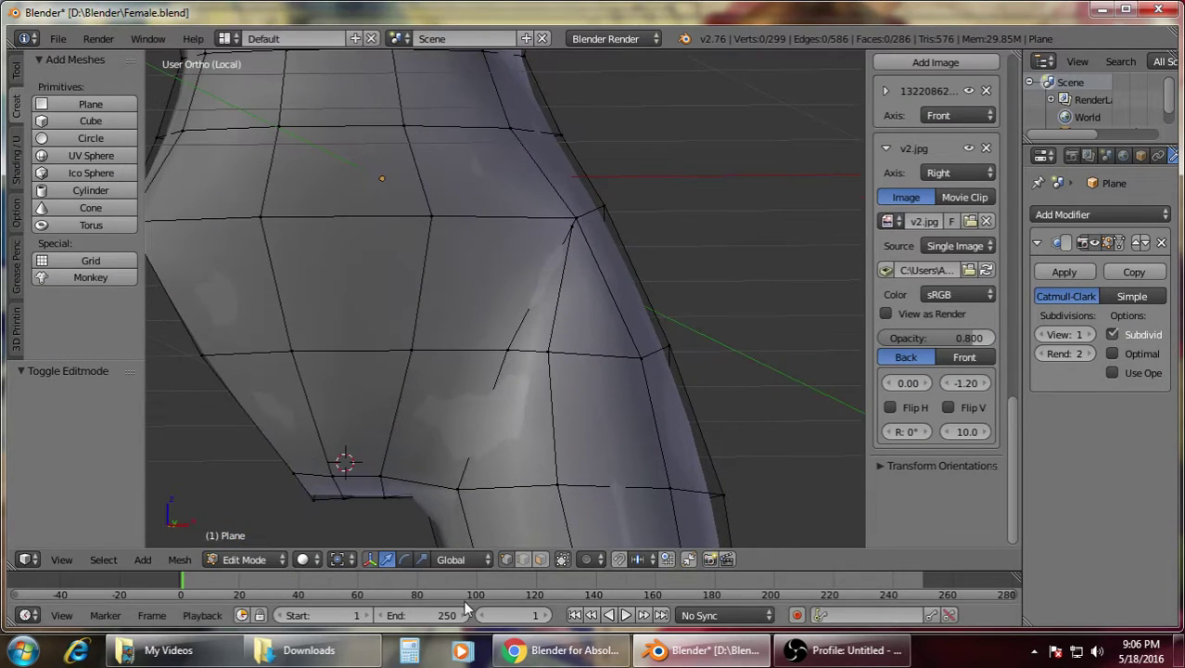
Dissolve the edge running from the hip loop's corner down to the thigh's front vertex
right_click(559, 358)
key("x")
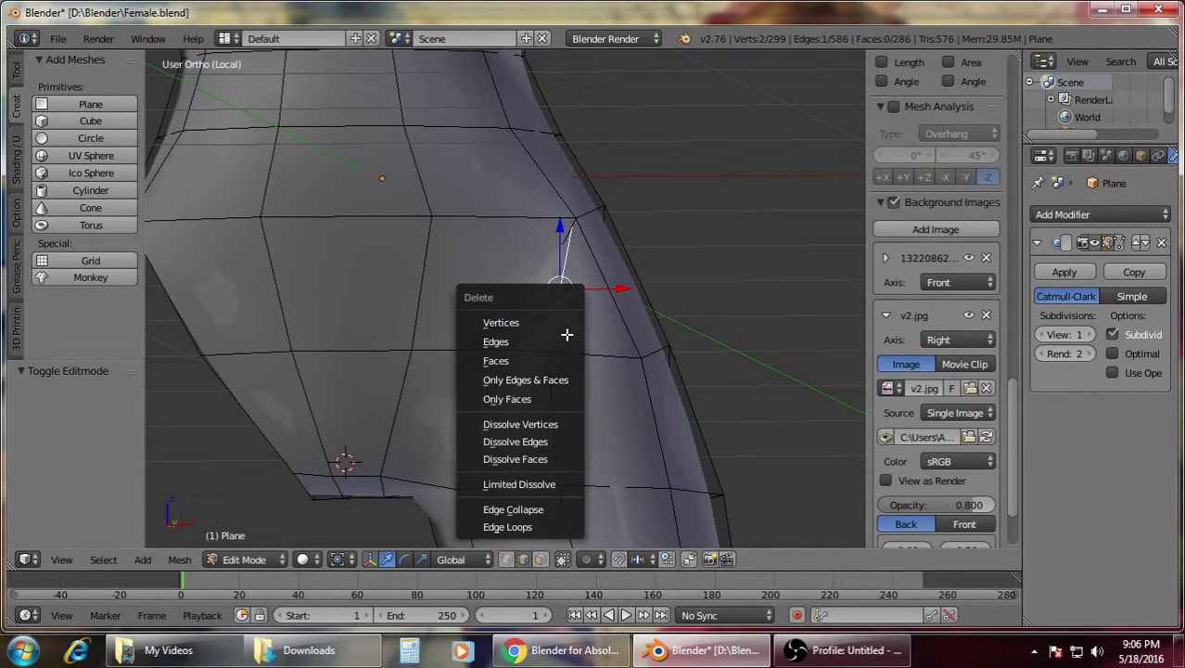
left_click(558, 440)
middle_click_drag(556, 431, 653, 429)
key("Tab")
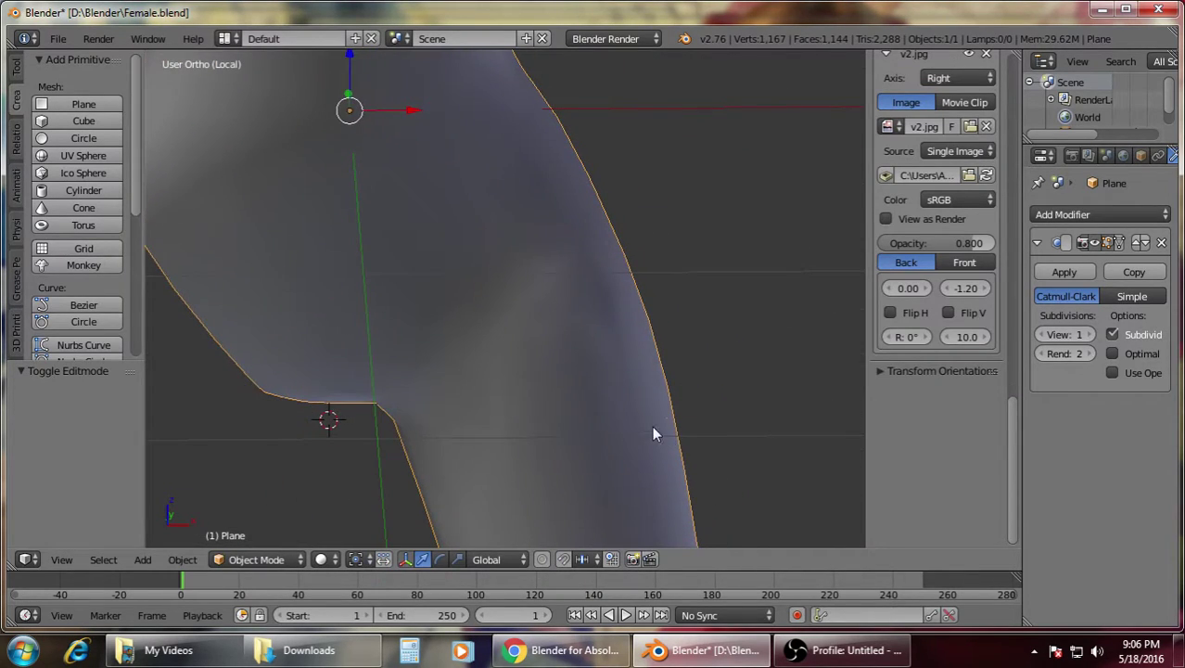
key("Tab")
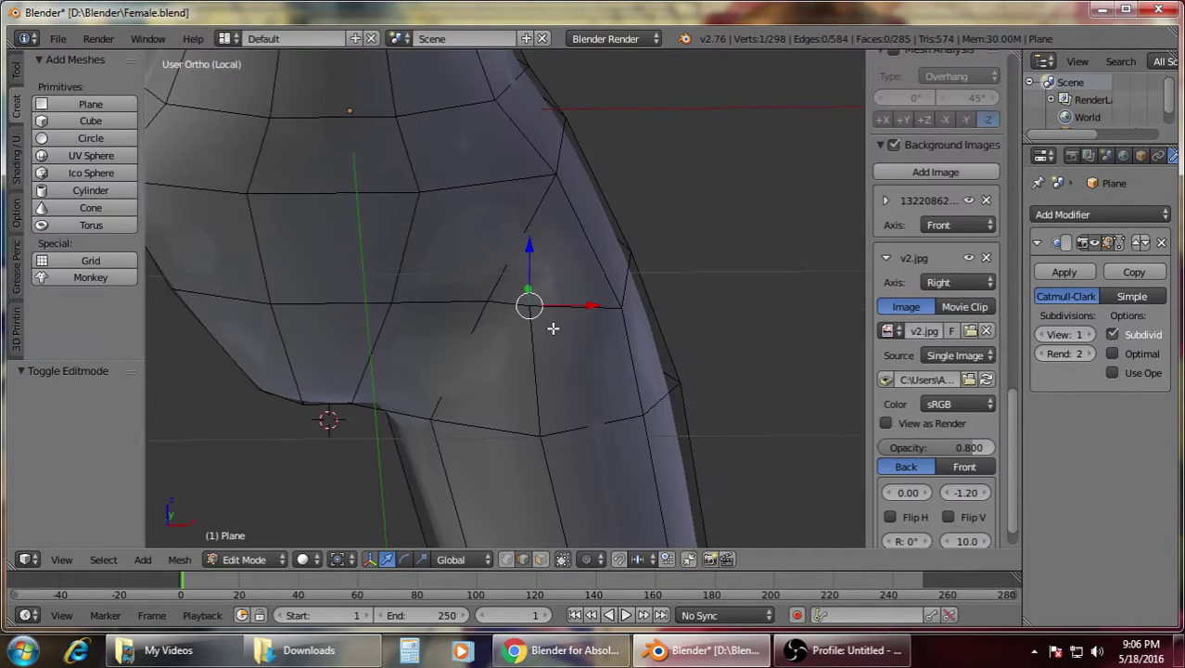
Merge the thigh's front vertex into the neighbouring groin-crease vertex using At Last
scroll(526, 320, "up", 3)
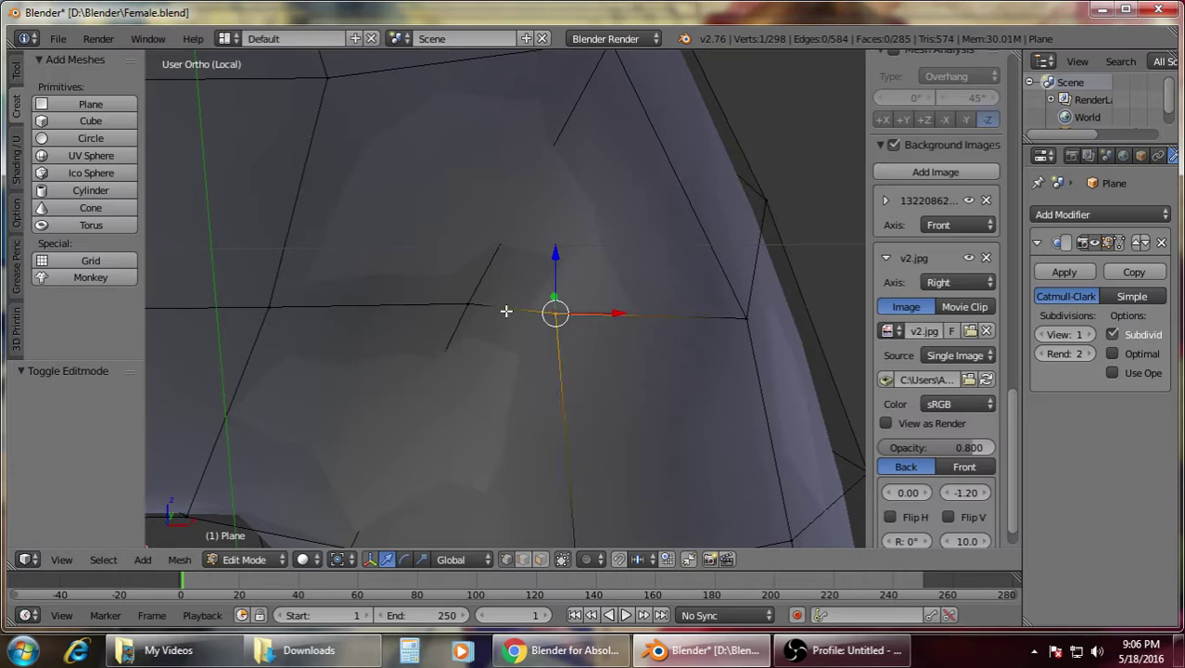
right_click(472, 303, "shift")
key("alt+m")
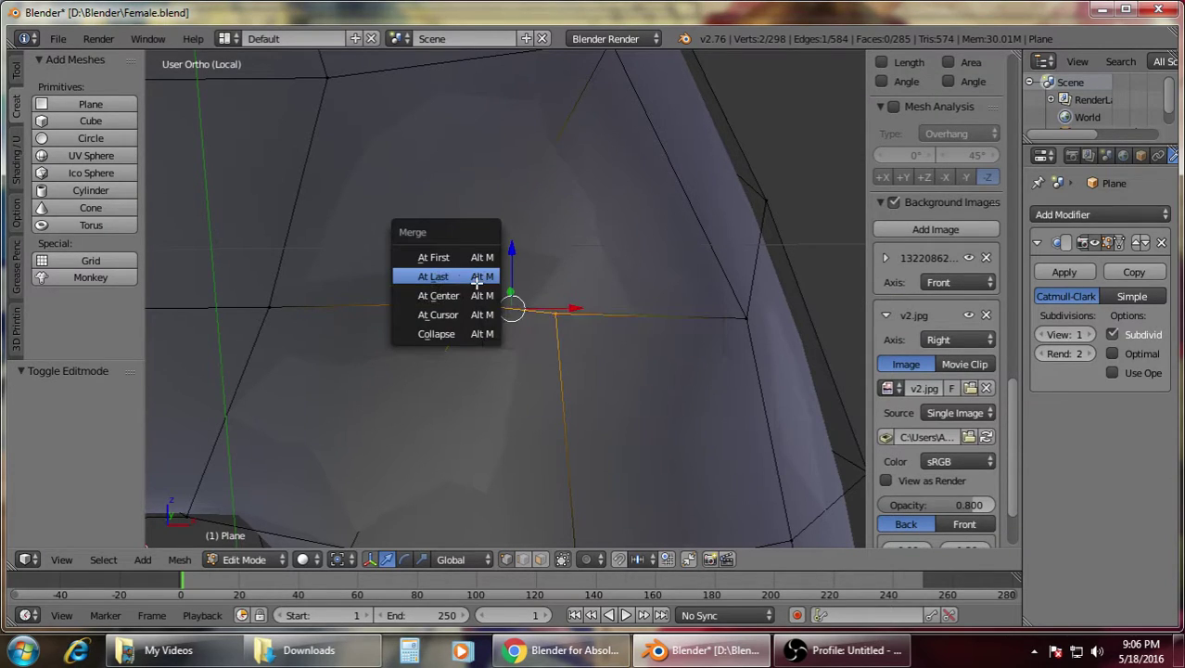
left_click(475, 276)
key("a")
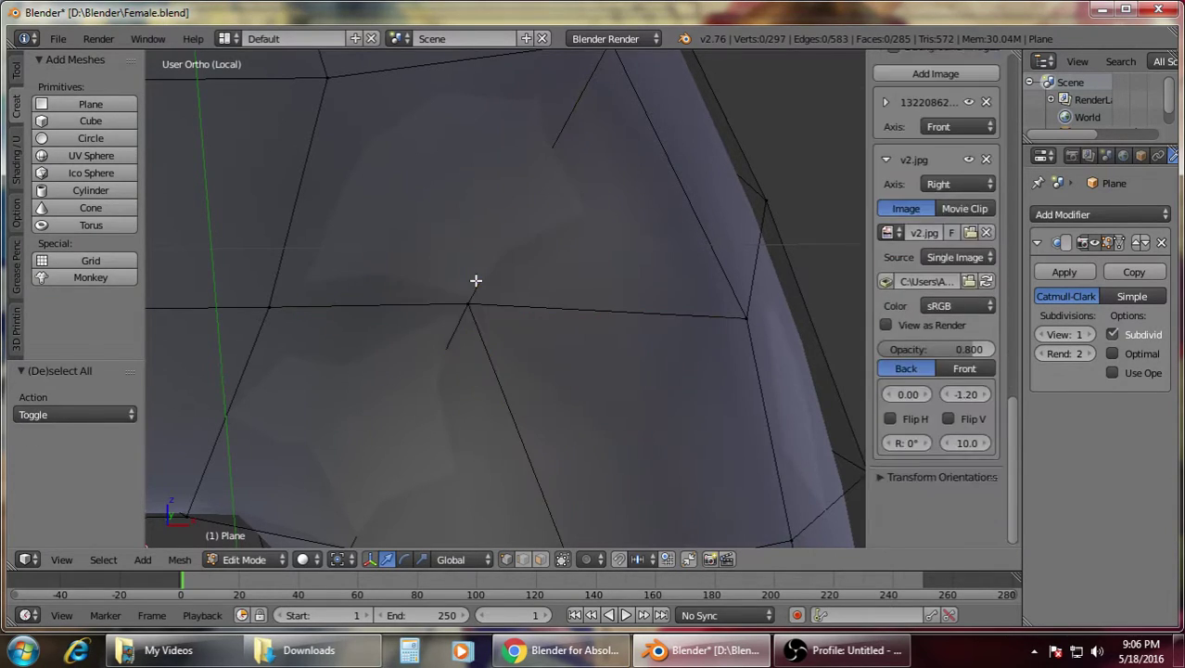
Inspect the merged groin area in Object Mode and in the edge layout from different angles
key("z")
scroll(590, 356, "down", 3)
key("Tab")
key("z")
middle_click_drag(587, 362, 547, 253)
key("Tab")
middle_click_drag(588, 348, 569, 450)
key("Tab")
key("Tab")
In the front view, select the vertex at the outer hip above the thigh and move it slightly inward along X
key("KP_1")
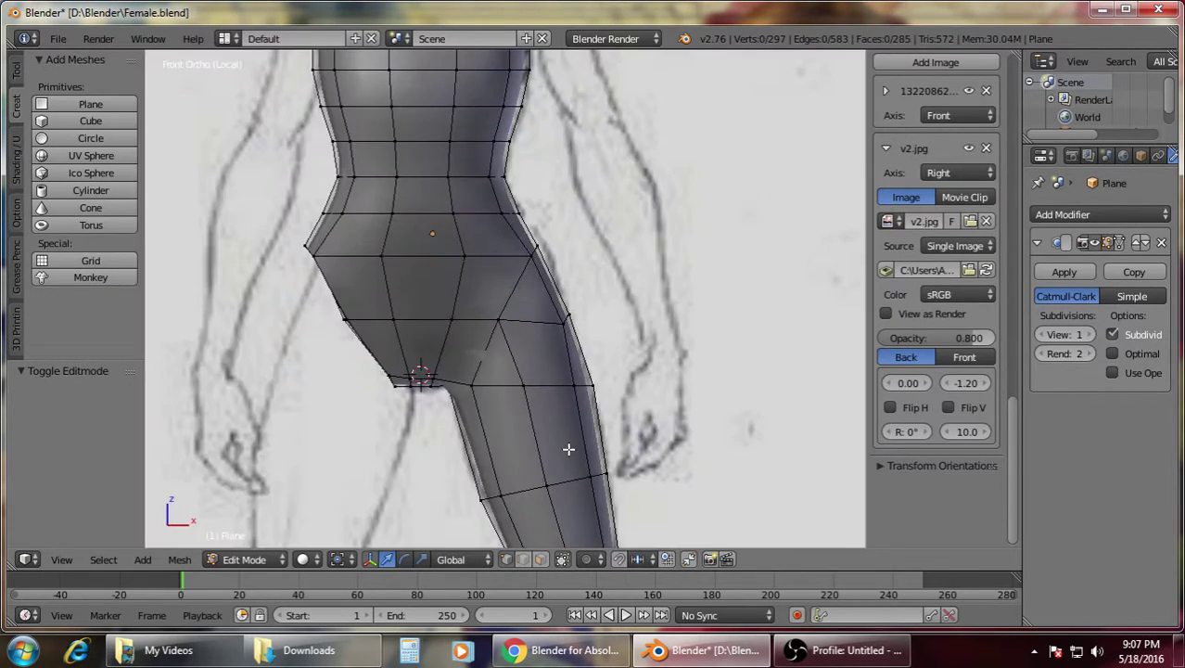
scroll(577, 443, "up", 4)
right_click(600, 347)
left_click_drag(670, 340, 653, 337)
key("a")
scroll(654, 339, "down", 6)
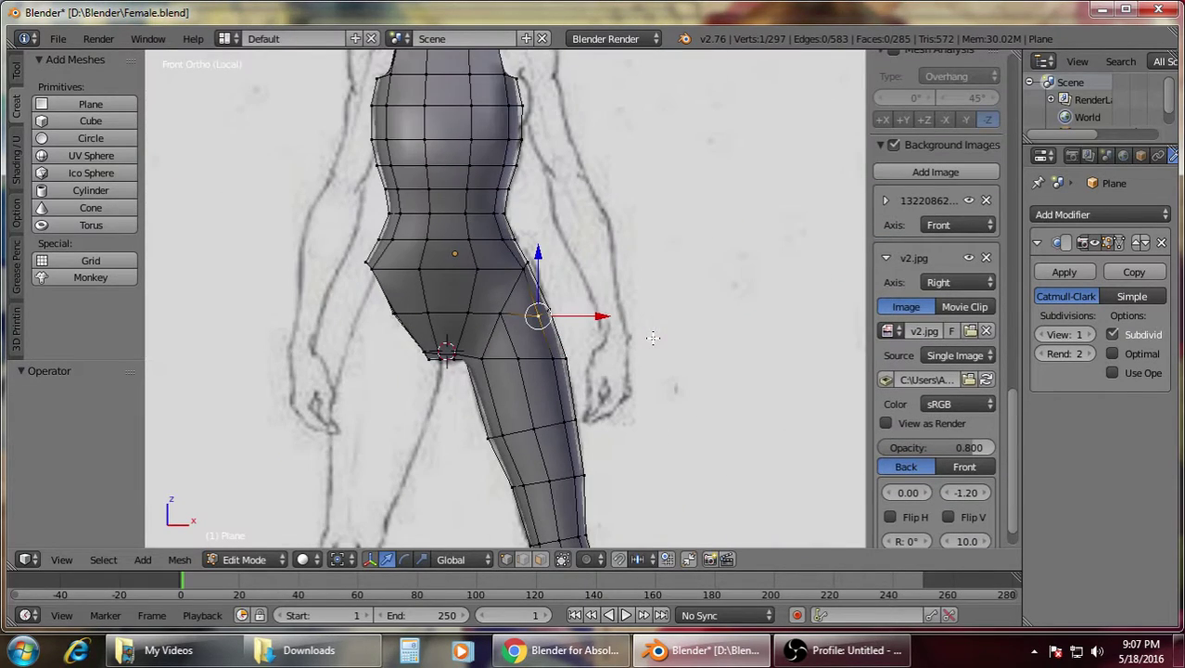
key("Tab")
scroll(581, 304, "up", 4)
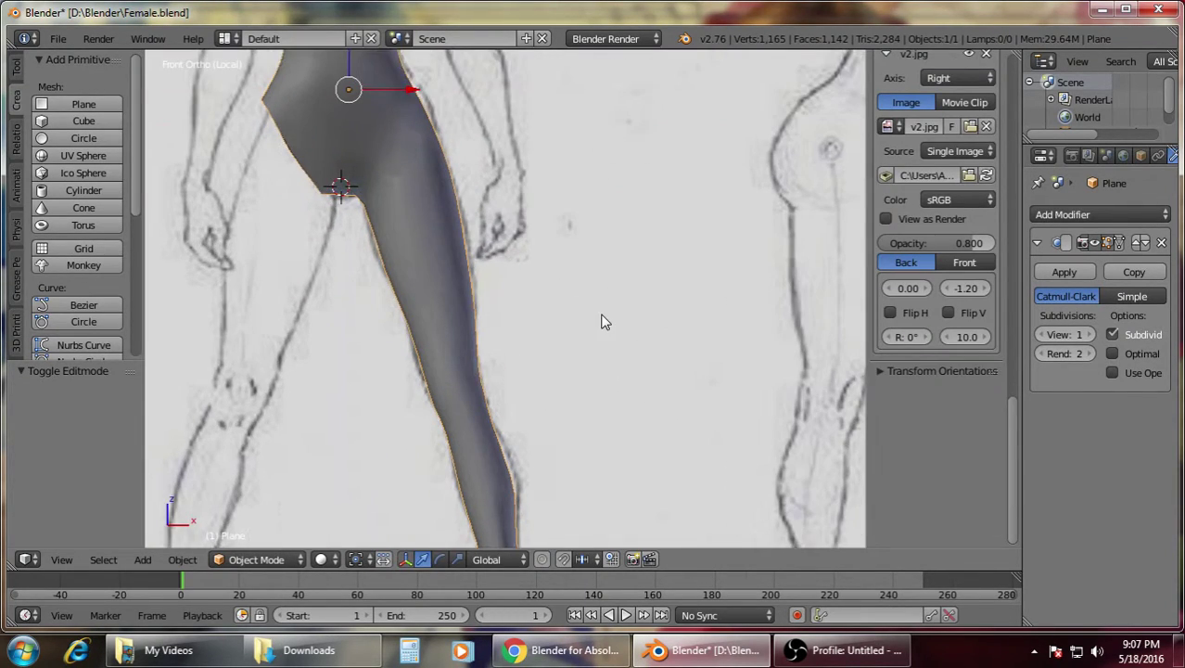
In the right wireframe view, box-select the second thigh loop below the crotch and move it 0.006 forward along Y
key("KP_3")
mouse_move(667, 254)
middle_mouse_down("shift")
mouse_move(672, 330)
mouse_move(538, 349)
middle_mouse_up("shift")
scroll(671, 331, "up", 4)
key("z")
scroll(539, 350, "up", 1)
key("Tab")
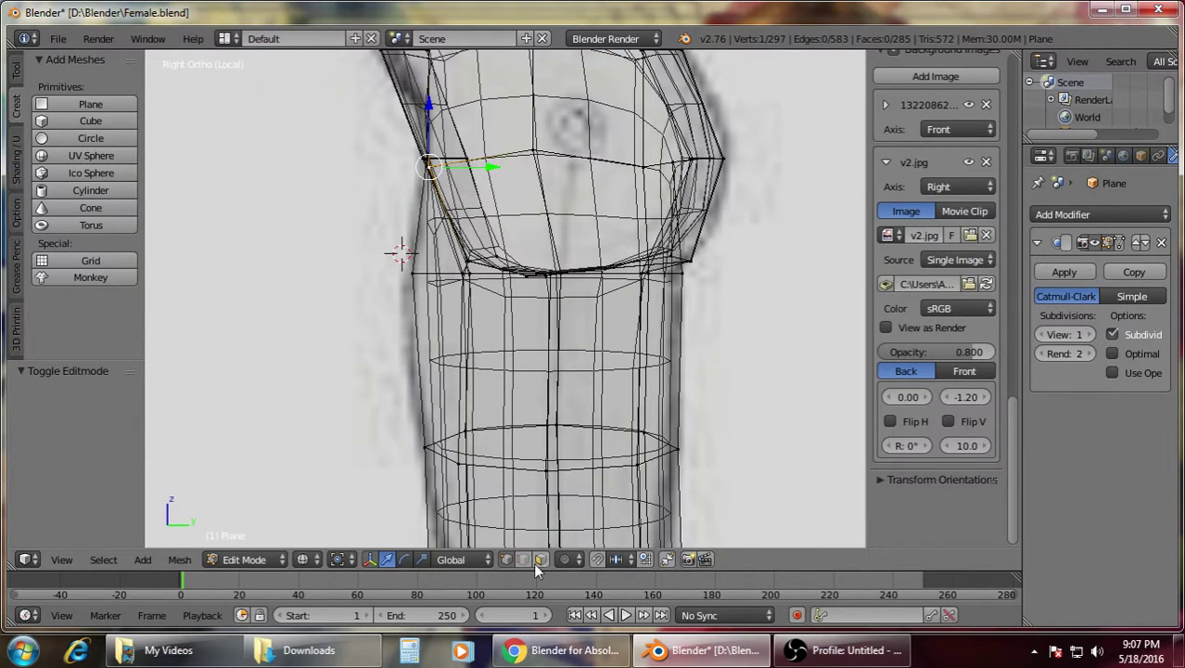
key("Tab")
key("Tab")
key("z")
key("z")
key("b")
left_click_drag(364, 396, 476, 434)
left_click_drag(706, 492, 705, 491)
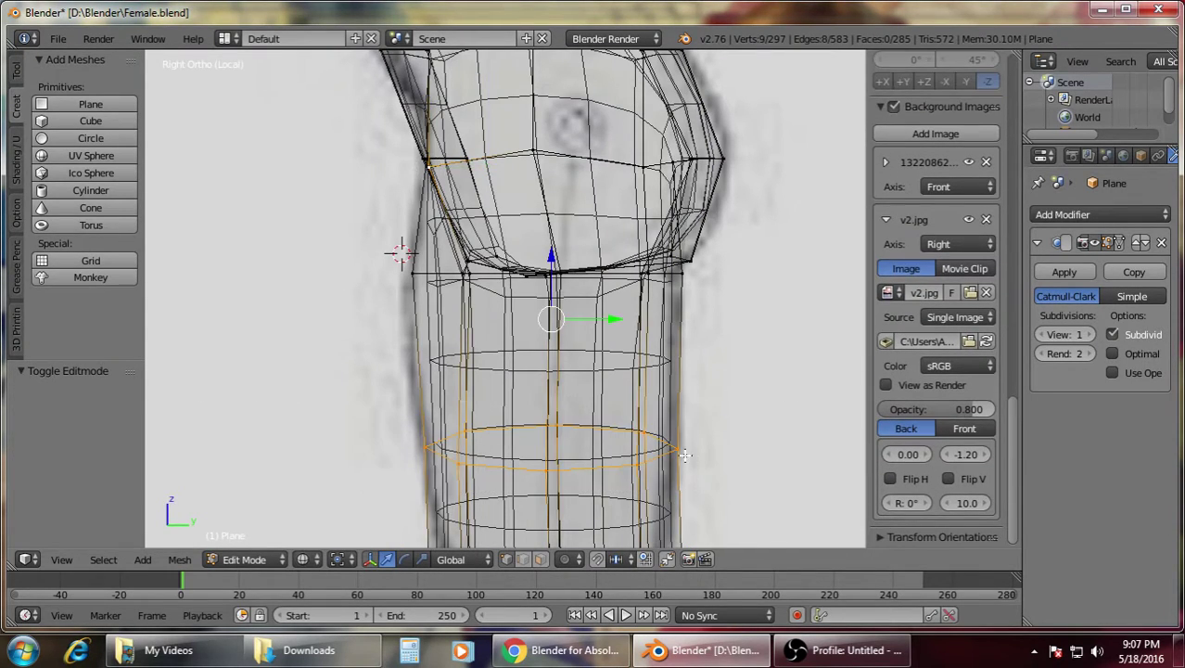
key("a")
left_click_drag(590, 470, 618, 450)
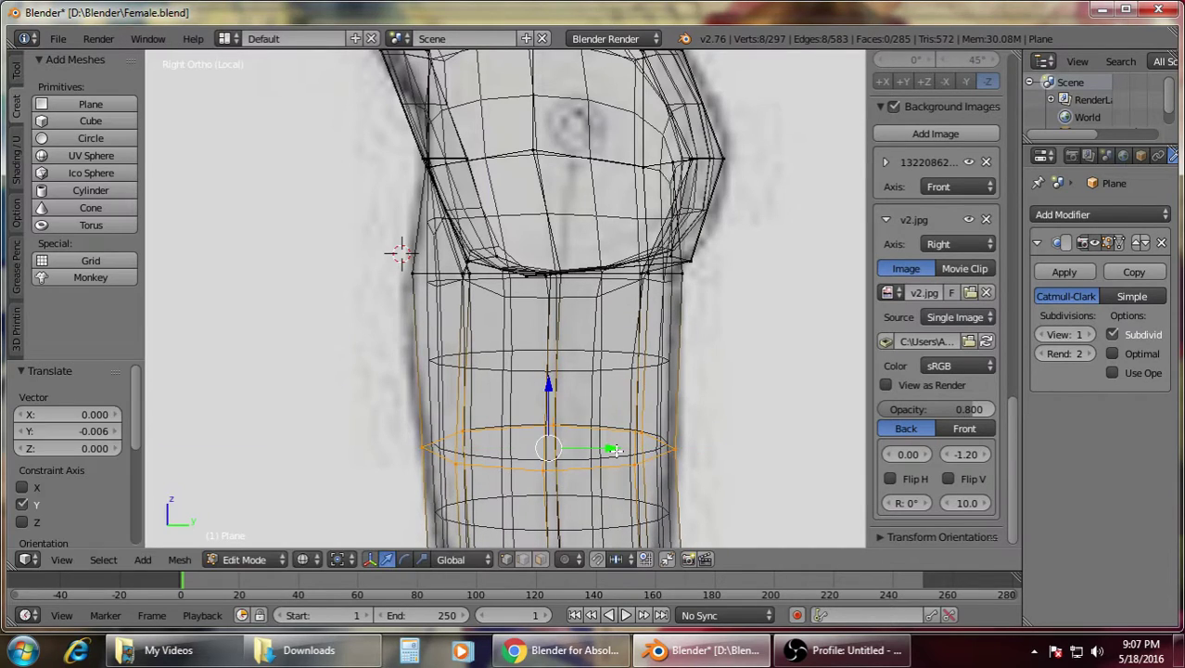
key("a")
Box-select the third thigh loop below the crotch and scale it along Y to about 0.86 to match the side reference
scroll(619, 451, "down", 2)
scroll(655, 463, "down", 2)
middle_click_drag(660, 438, 664, 355, "shift")
scroll(664, 354, "up", 3)
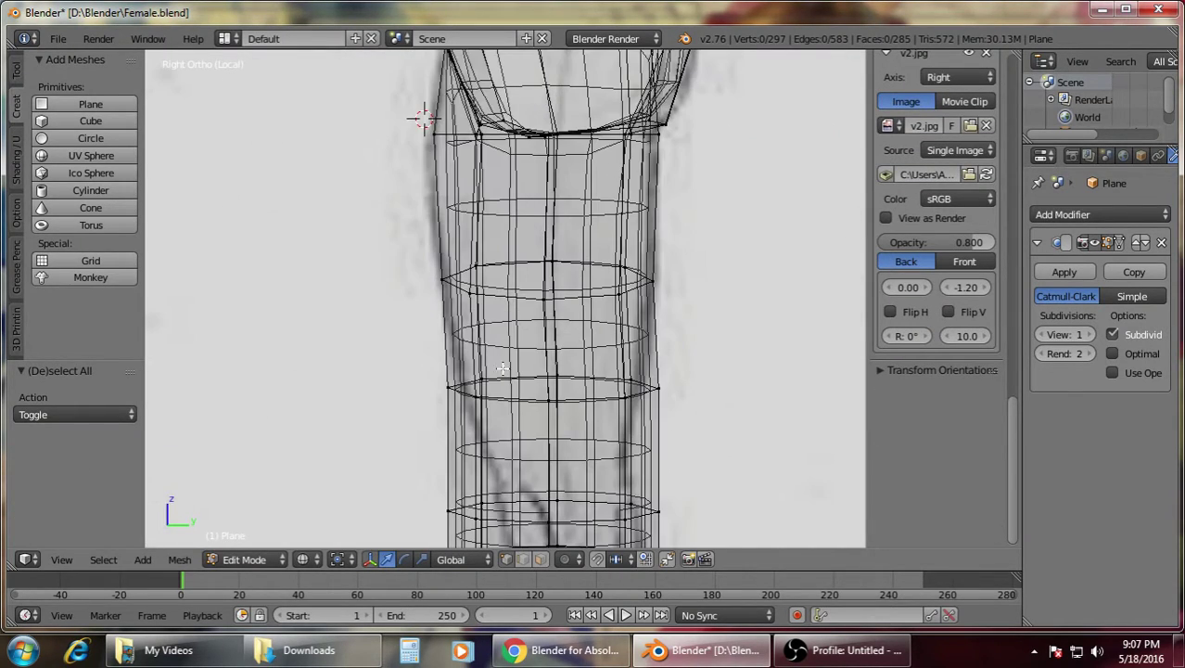
left_click_drag(627, 409, 628, 410)
key("s")
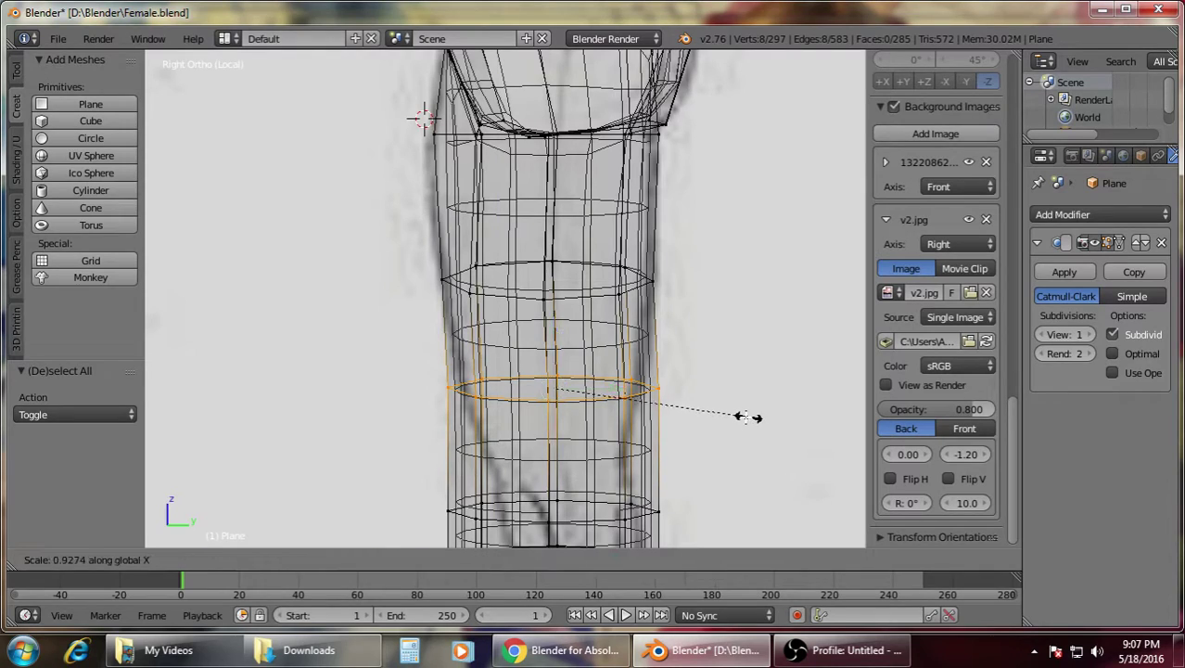
key("y")
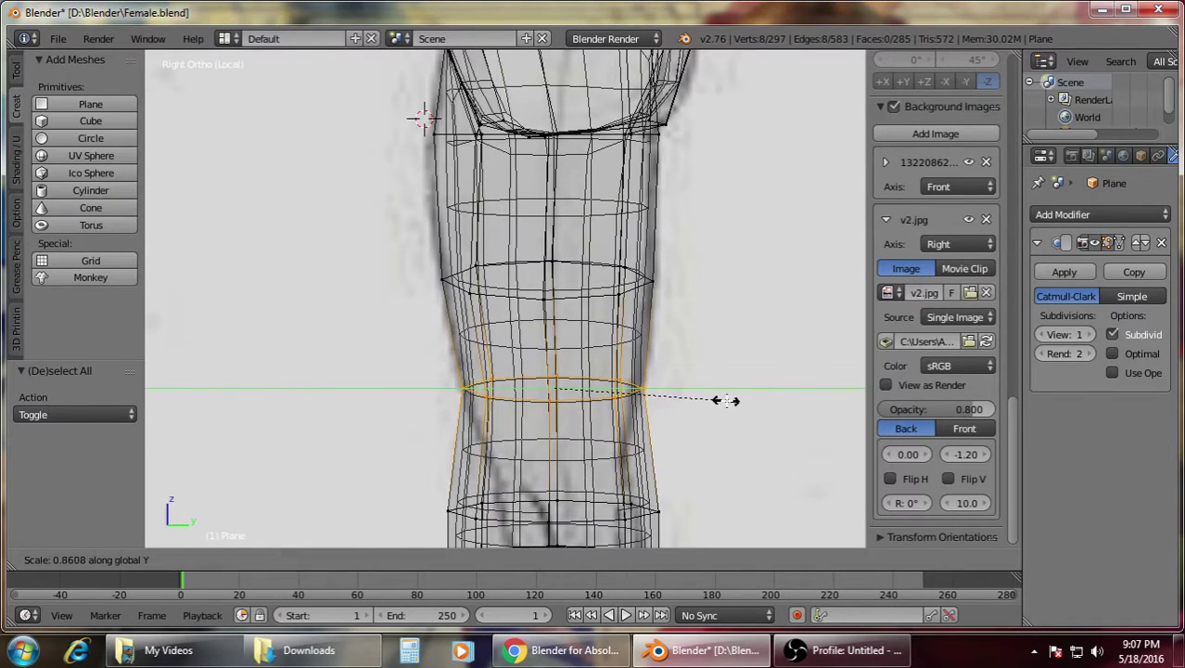
left_click(727, 401)
key("a")
Box-select the next loop down, just above the knee, and scale it along Y to 0.617
scroll(722, 408, "down", 3)
middle_click_drag(707, 427, 690, 352, "shift")
scroll(675, 349, "up", 4)
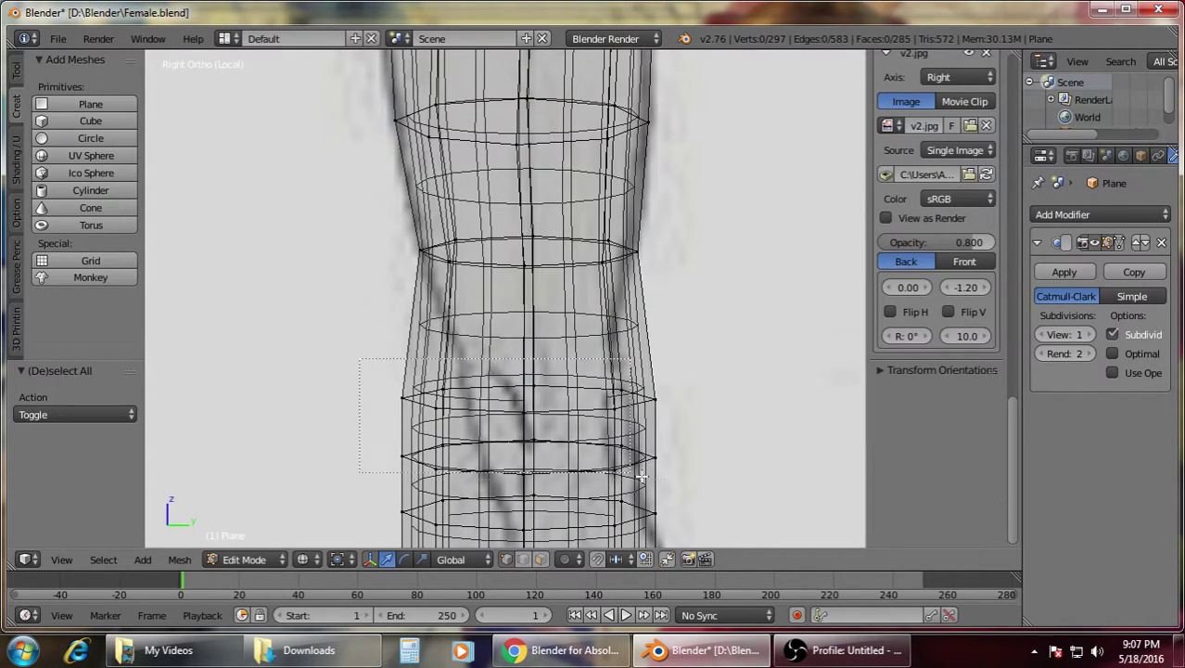
left_click_drag(739, 426, 738, 426)
key("s")
key("y")
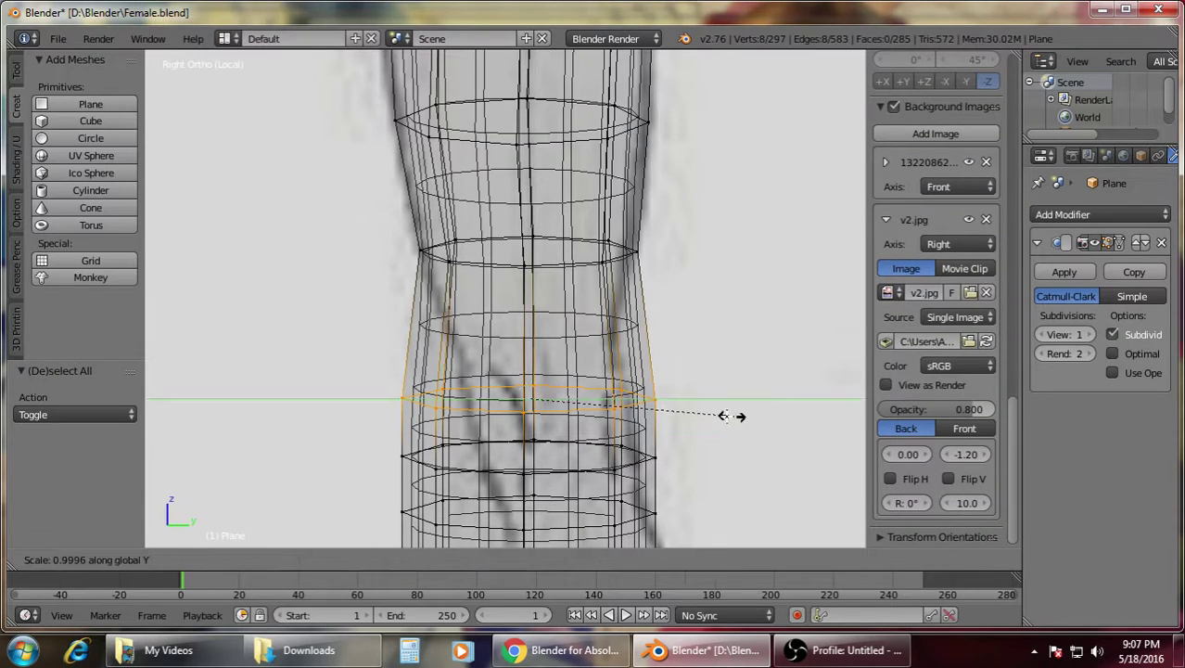
left_click(656, 400)
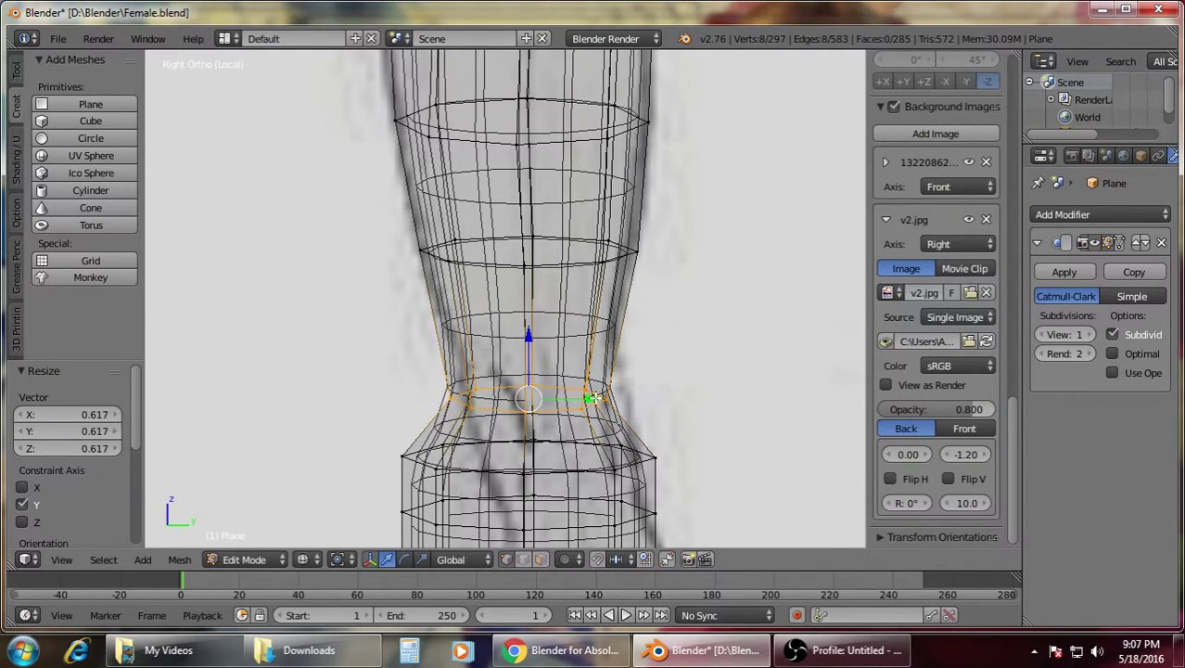
key("a")
Box-select the loop at the knee, scale it along Y to 0.663, and shift it backward along Y onto the reference
middle_click_drag(592, 399, 628, 332, "shift")
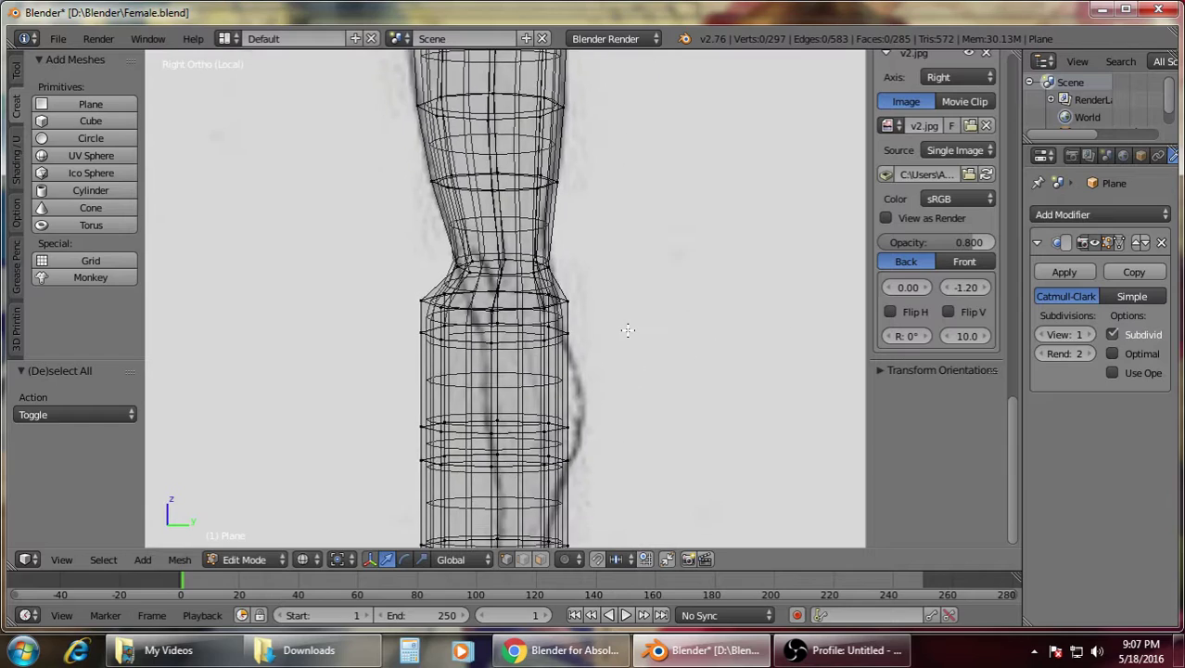
scroll(578, 336, "up", 4)
left_click_drag(666, 338, 668, 339)
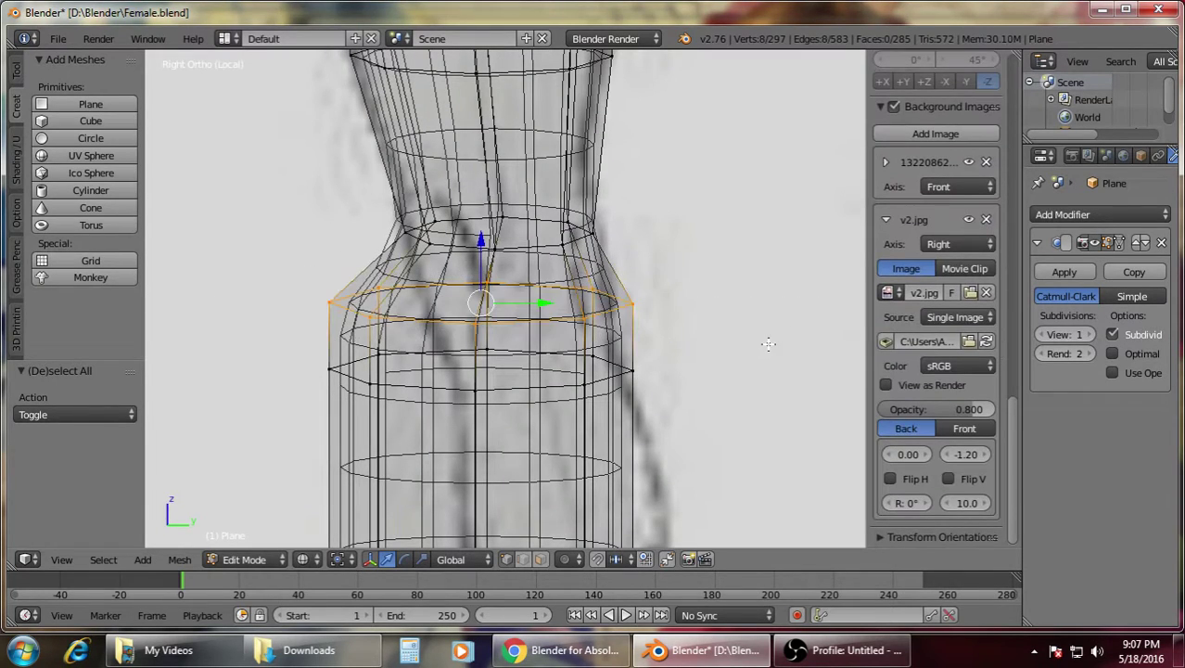
key("s")
key("y")
left_click(666, 343)
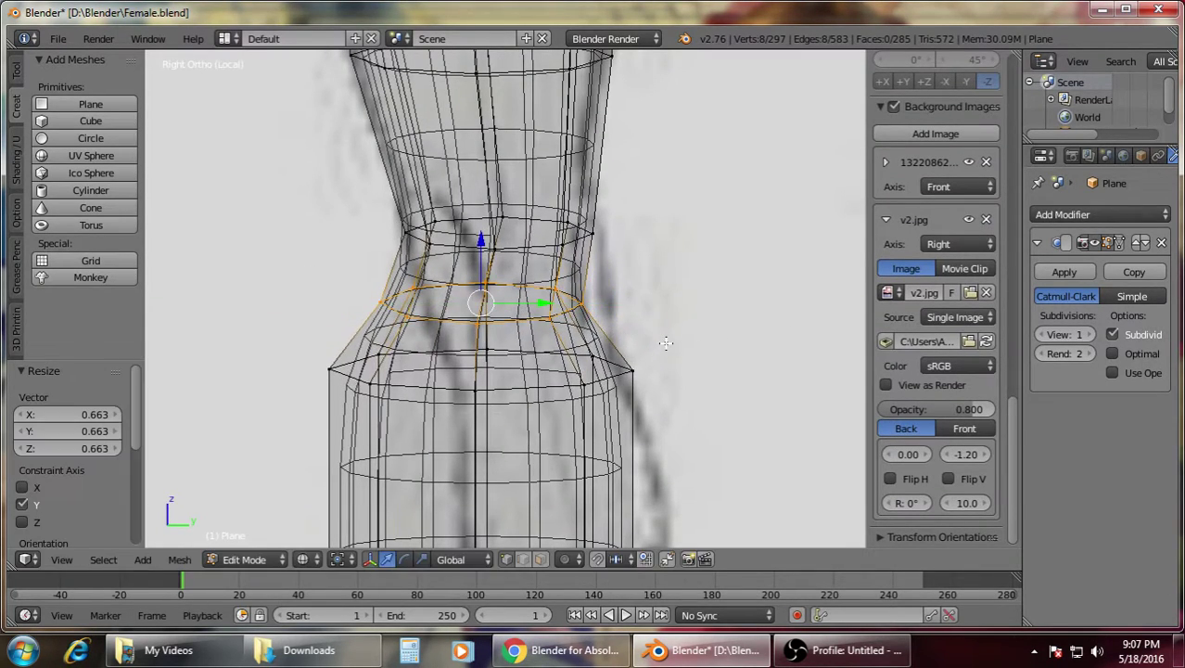
left_click_drag(548, 301, 566, 309)
key("a")
Box-select the next loop just below the knee and narrow it along Y
scroll(659, 295, "down", 3)
middle_click_drag(659, 340, 635, 255, "shift")
scroll(634, 251, "up", 1)
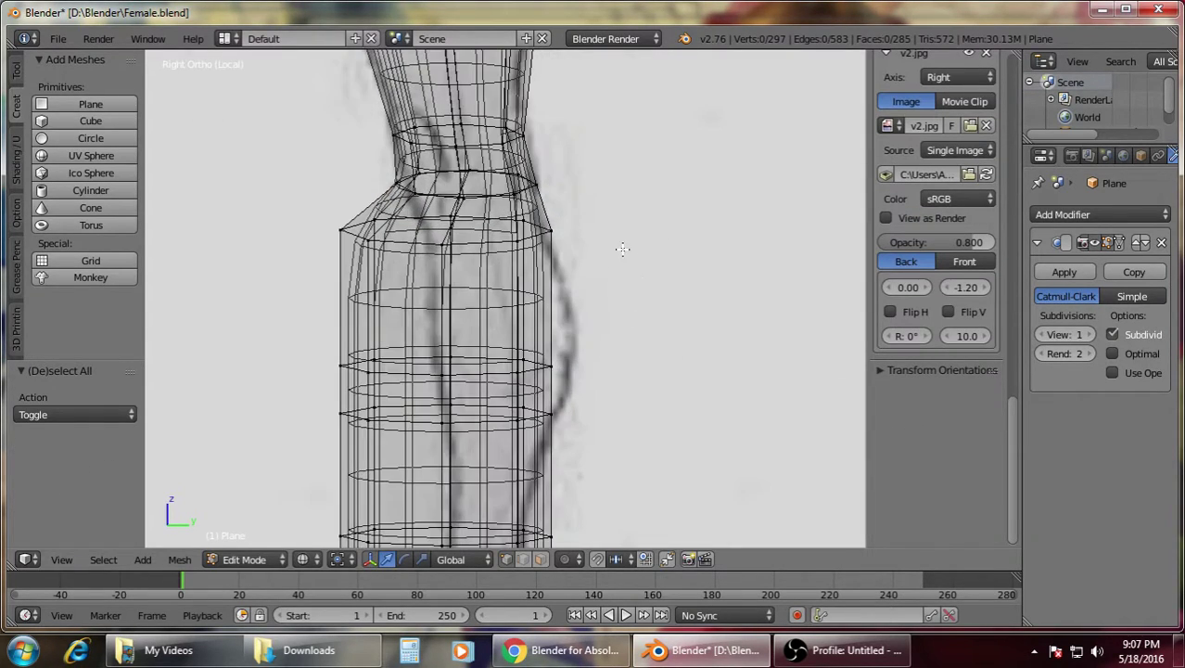
left_click_drag(588, 269, 588, 269)
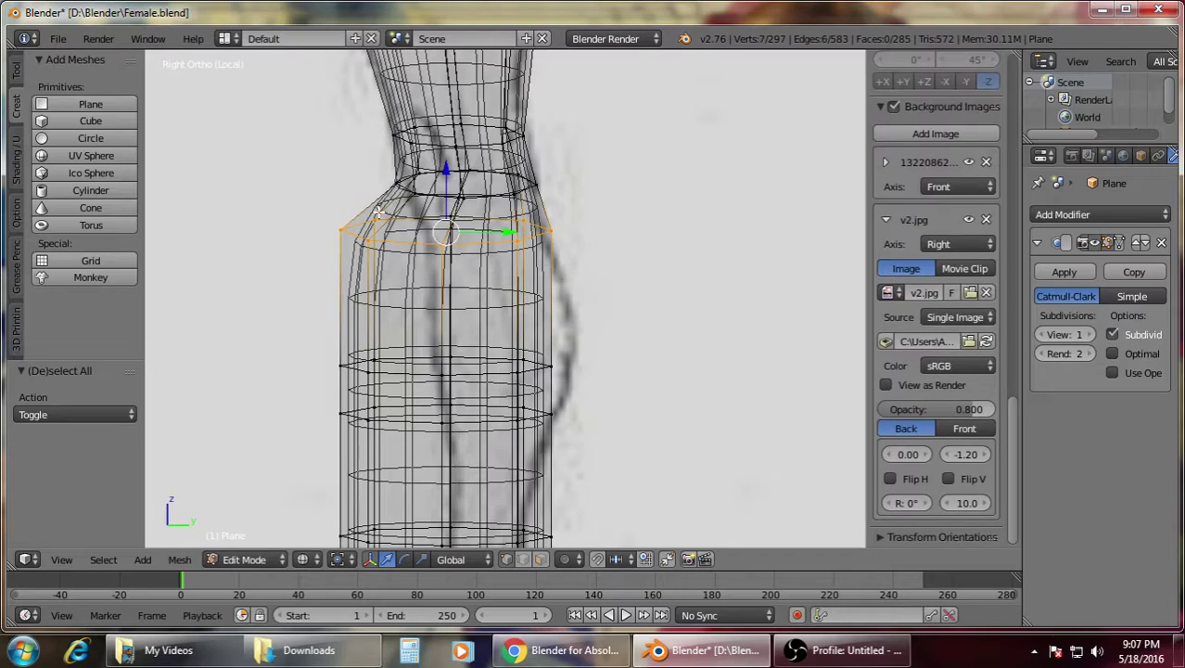
key("s")
key("y")
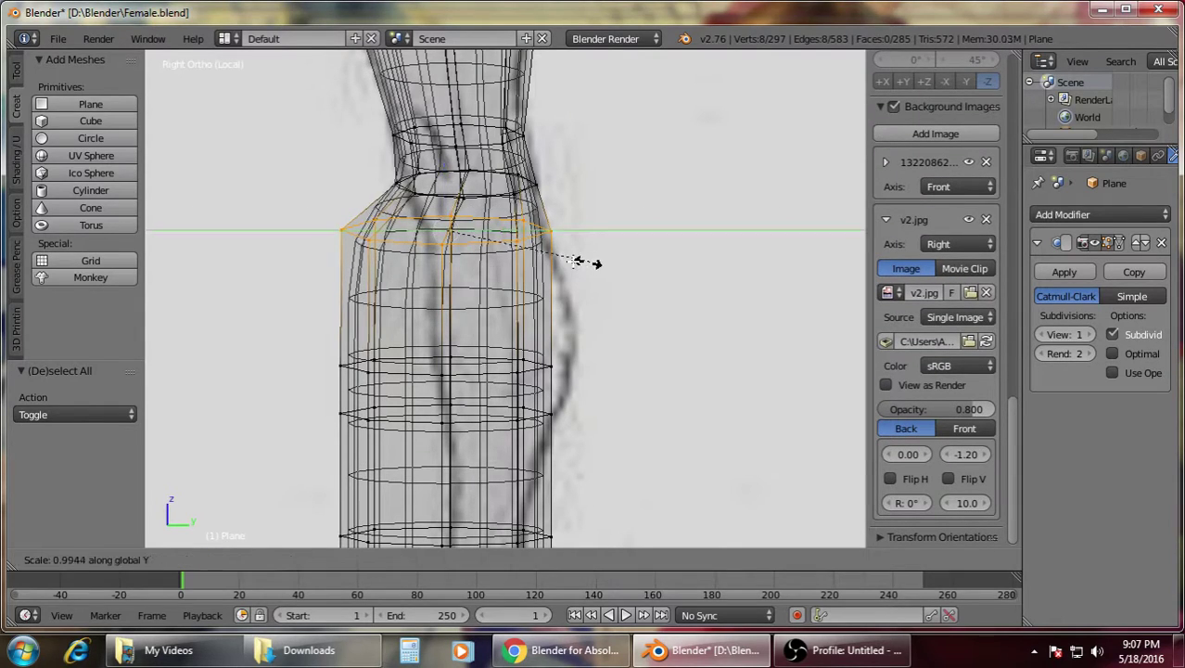
left_click(497, 234)
Move the loop below the knee 0.079 backward along Y and scale it down further along Y to fit the side outline
left_click_drag(496, 233, 533, 236)
key("s")
key("x")
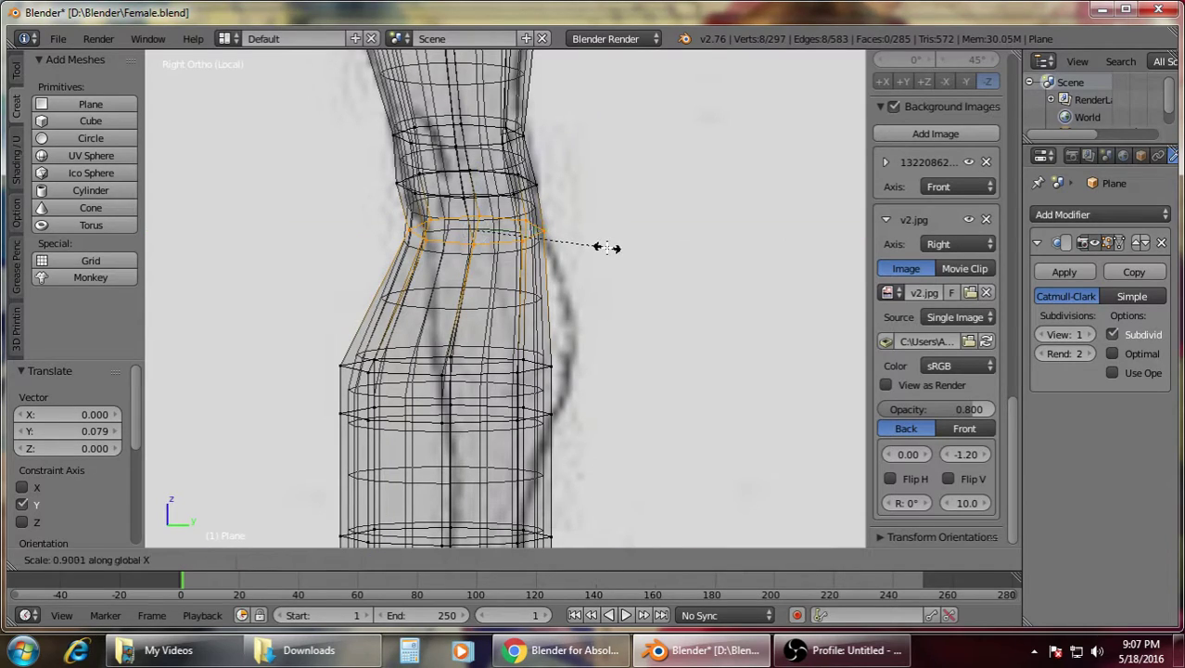
key("y")
left_click(592, 246)
left_click_drag(540, 230, 542, 230)
key("a")
Box-select the two calf loops together, narrow them along Y, and shift them backward along Y onto the reference
key("b")
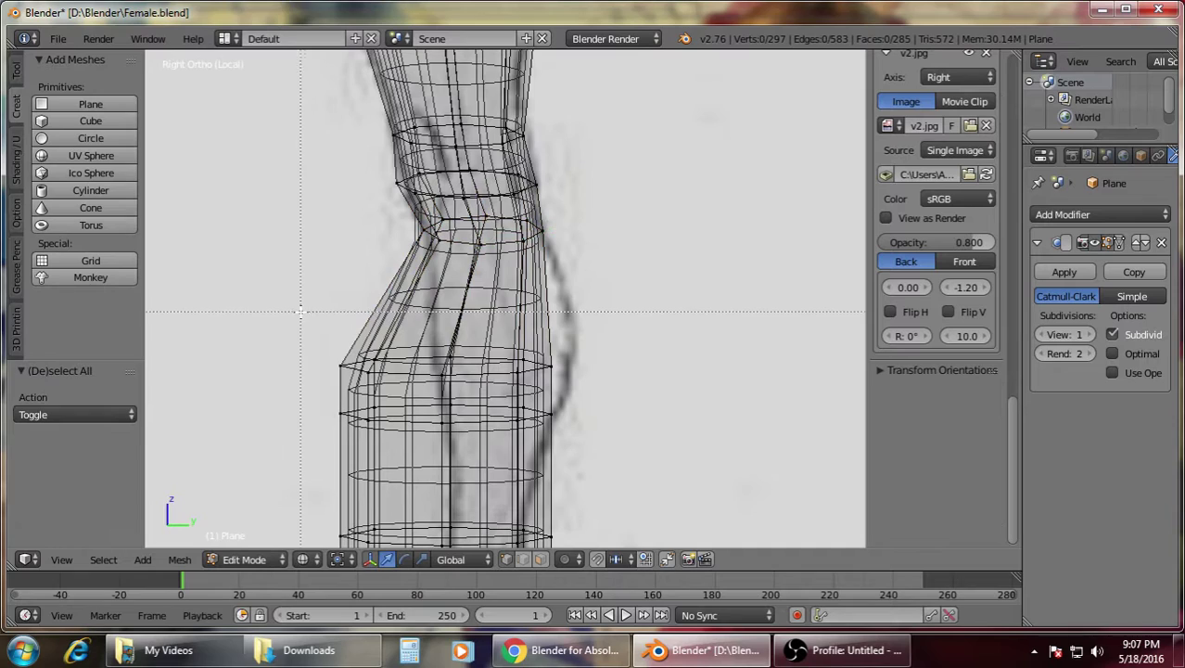
left_click_drag(594, 437, 593, 437)
key("s")
key("y")
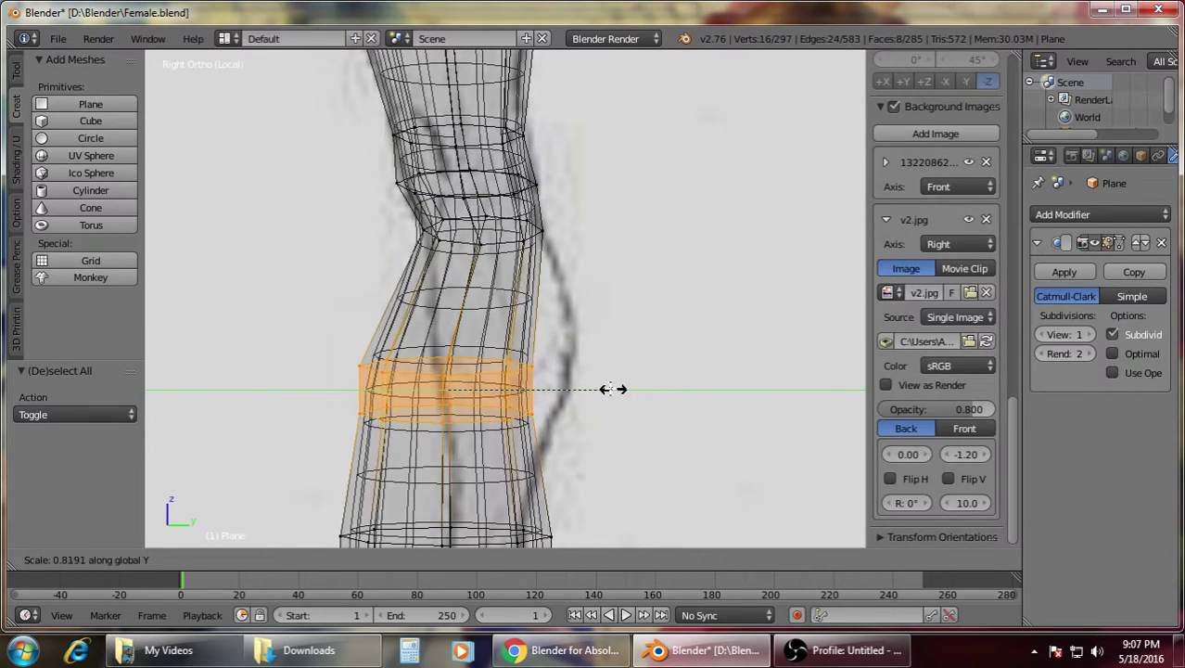
left_click(559, 388)
left_click_drag(506, 390, 589, 386)
key("a")
Box-select only the upper calf loop and scale it along Y to about 1.21 to match the calf bulge
key("b")
key("s")
key("y")
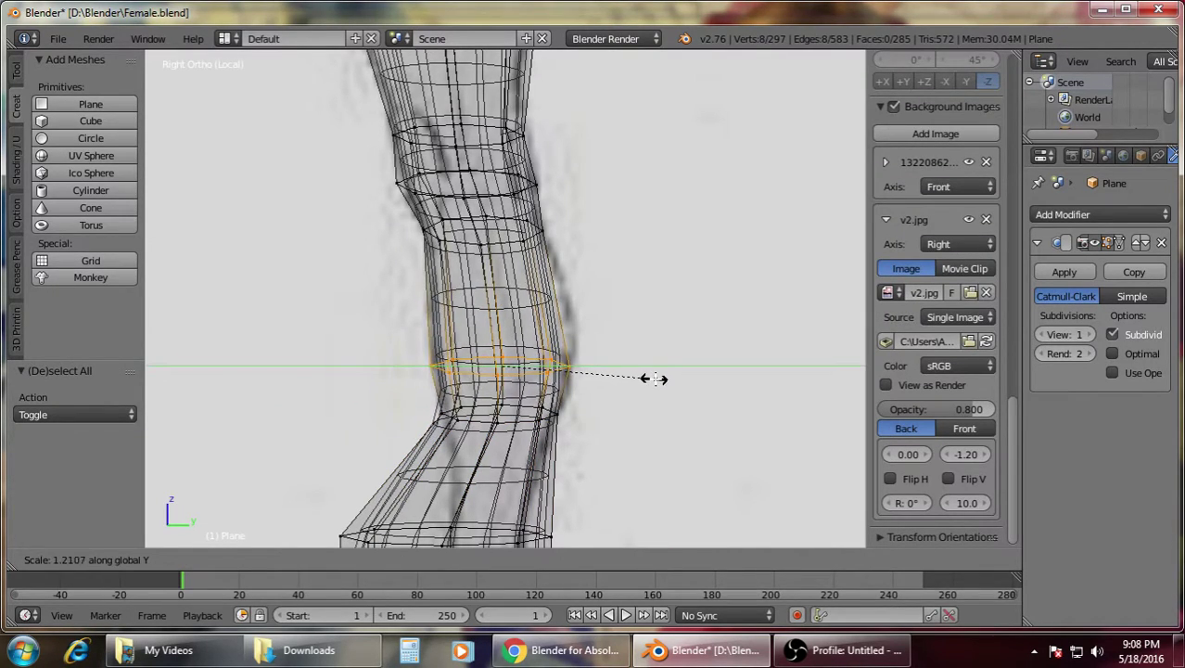
left_click(658, 378)
key("a")
scroll(612, 365, "down", 2)
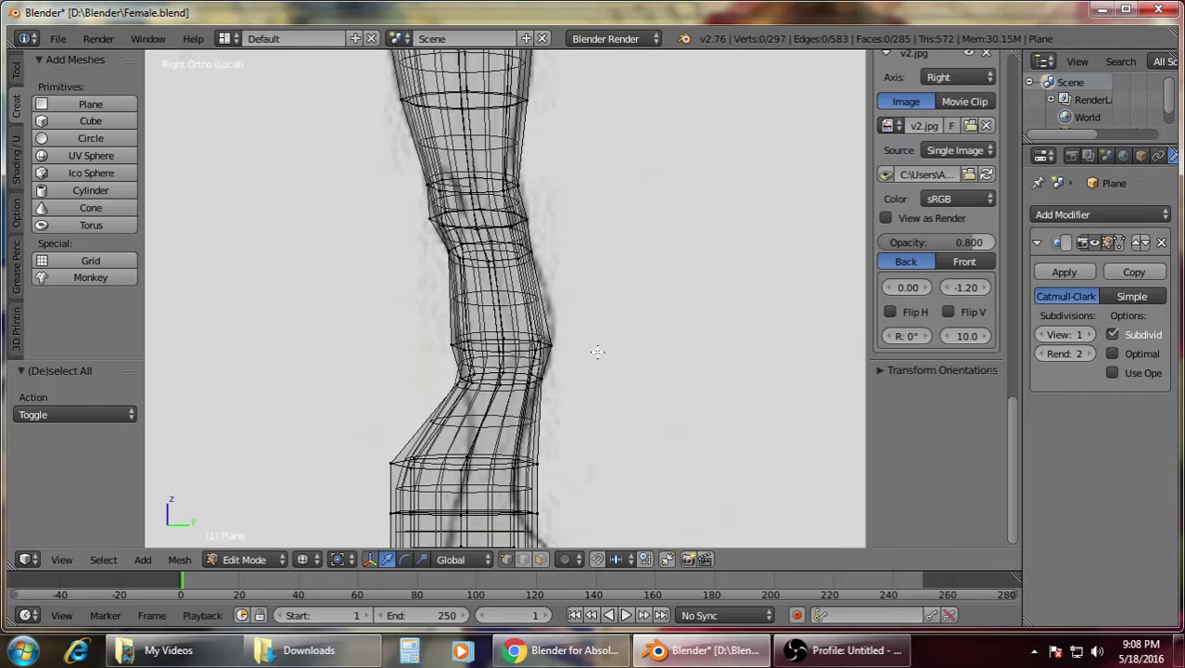
Compare the knee and calf shape with the reference images in front and side views
key("KP_1")
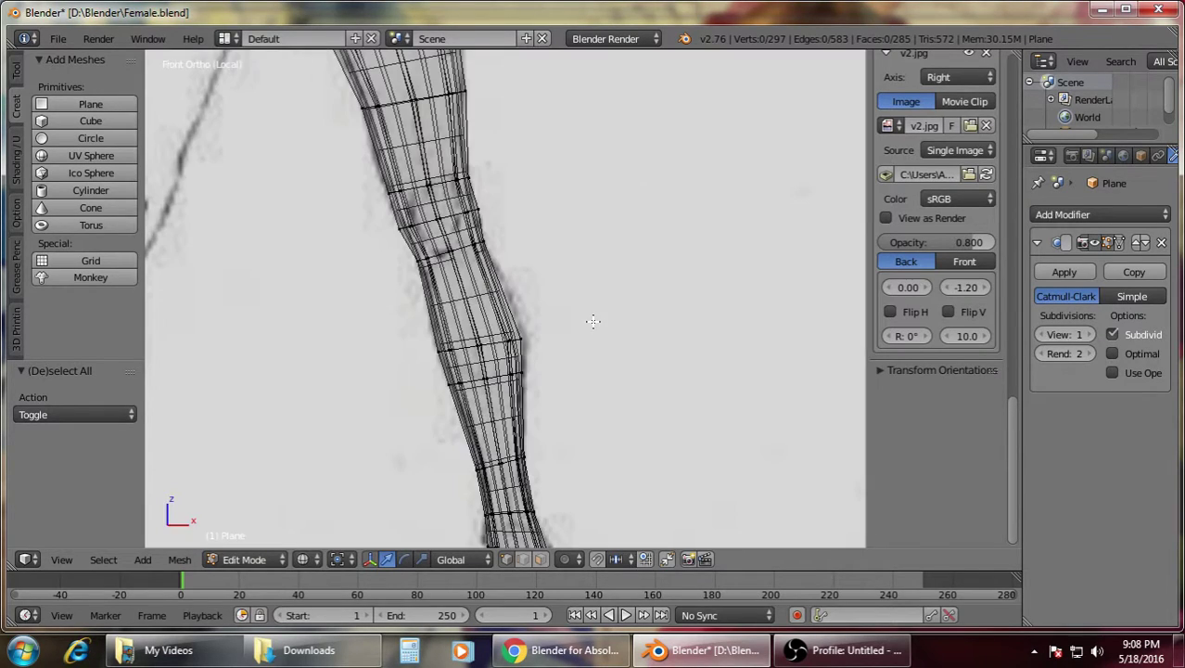
key("KP_3")
key("KP_1")
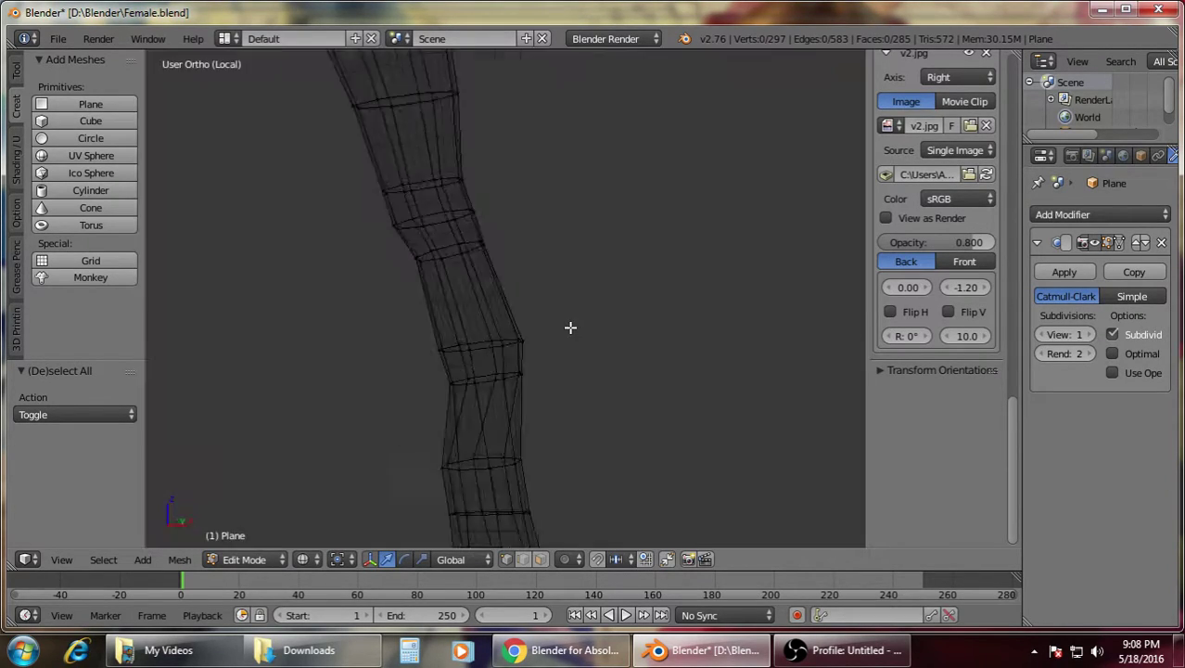
key("KP_3")
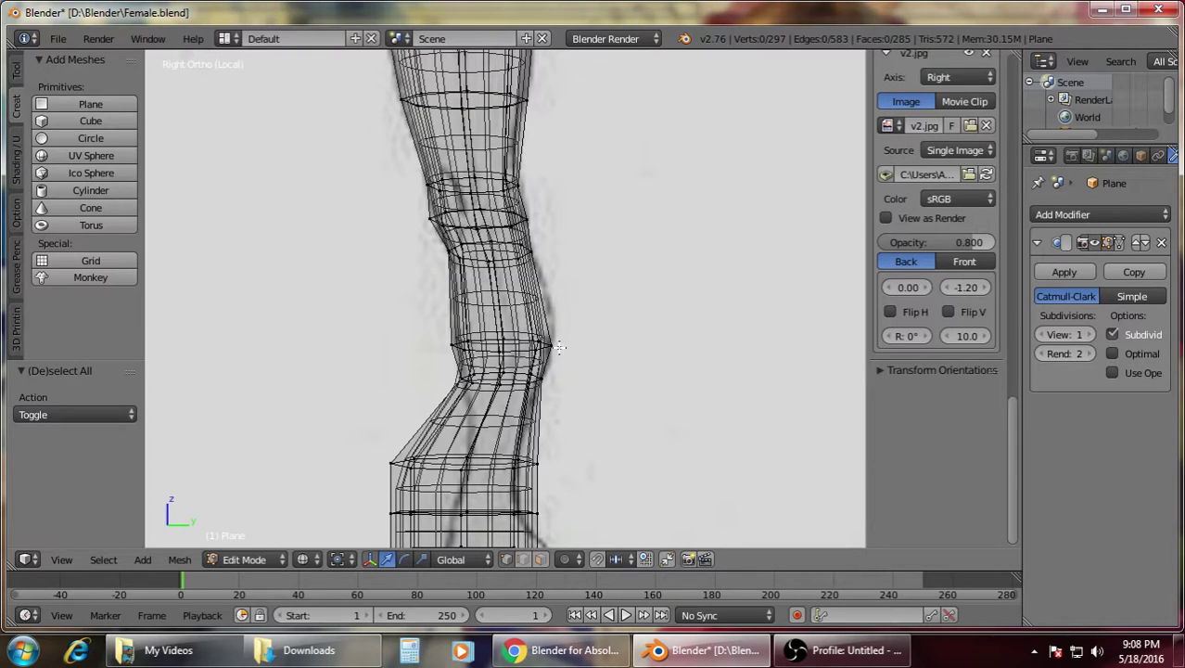
key("KP_1")
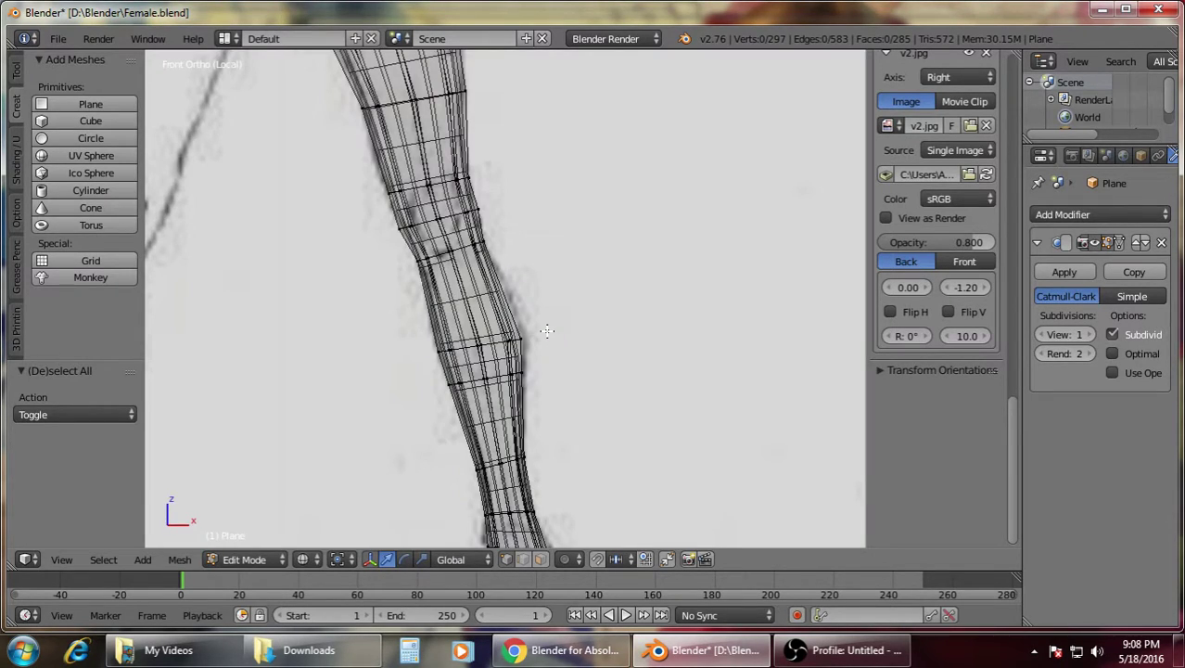
key("KP_3")
key("KP_1")
key("KP_3")
Select the lower calf loop and narrow it slightly along Y to fit the side outline
middle_click_drag(584, 410, 554, 289, "shift")
scroll(555, 289, "up", 3)
left_click_drag(559, 272, 560, 274)
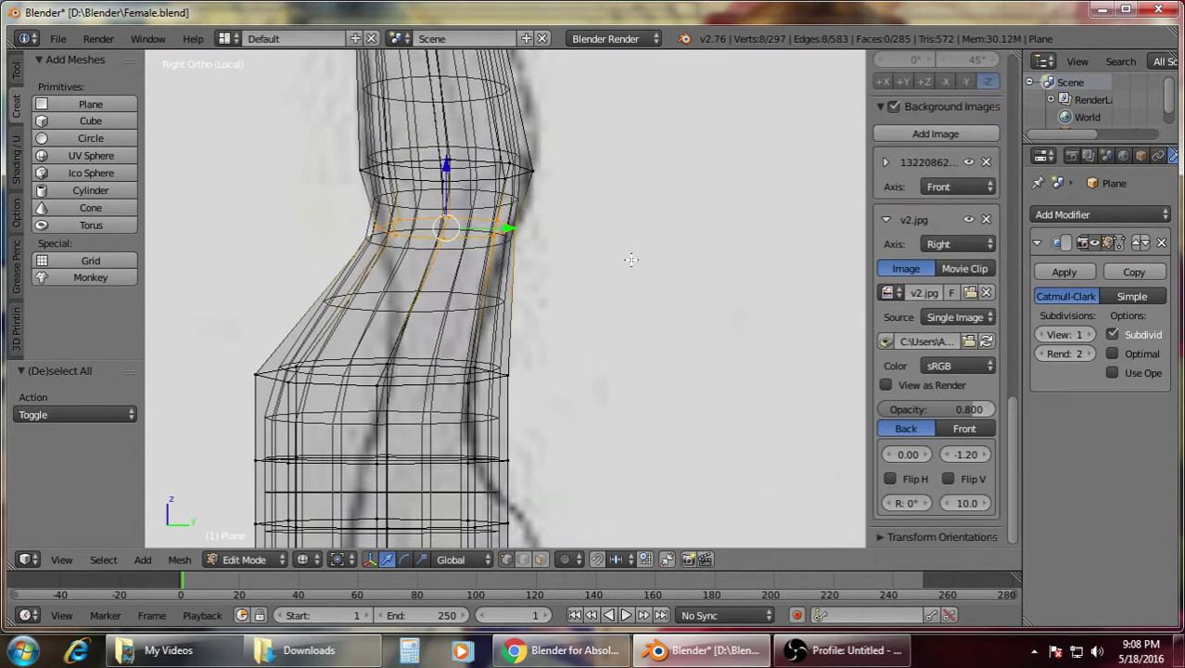
key("s")
key("y")
left_click(626, 260)
key("a")
Box-select the loop above the ankle, scale it along Y to 0.263, and move it about 0.11 backward along Y
key("b")
left_click_drag(225, 344, 562, 406)
key("s")
key("y")
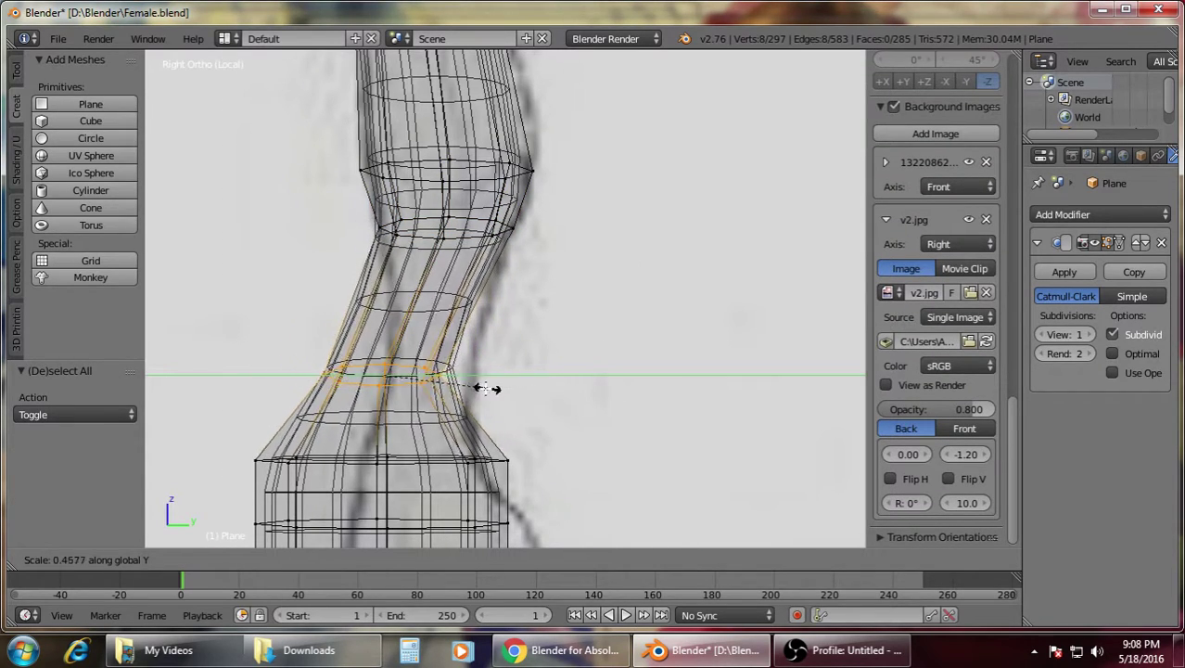
left_click(443, 380)
left_click_drag(437, 375, 495, 374)
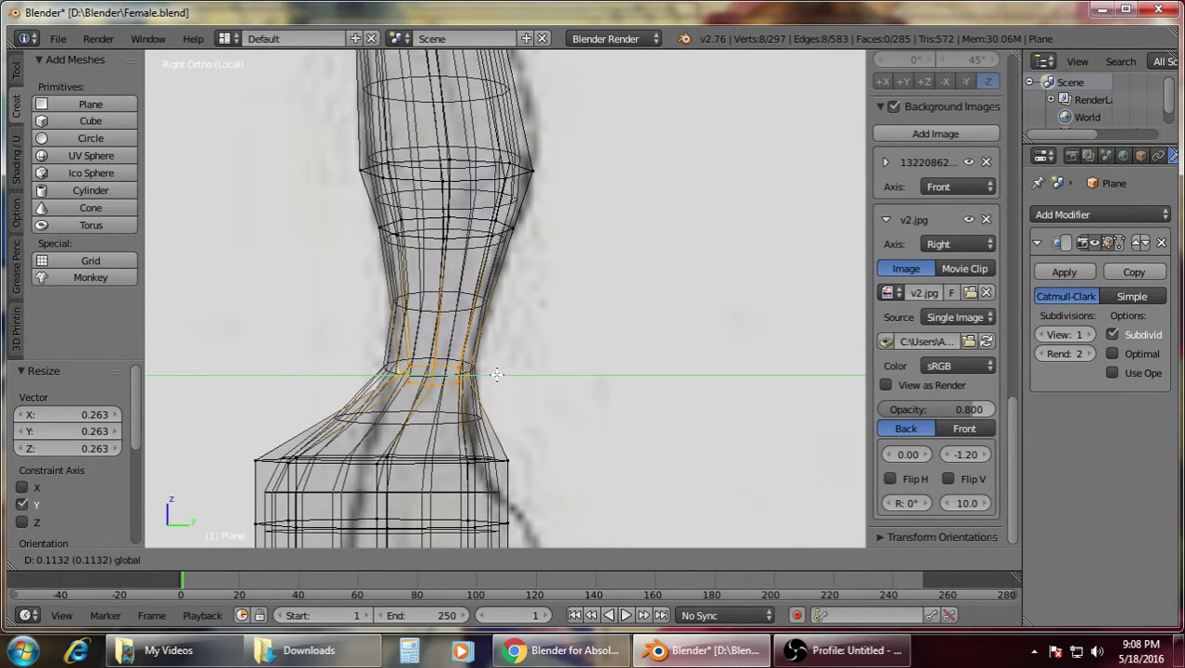
left_click(501, 374)
key("s")
key("y")
right_click(557, 373)
key("a")
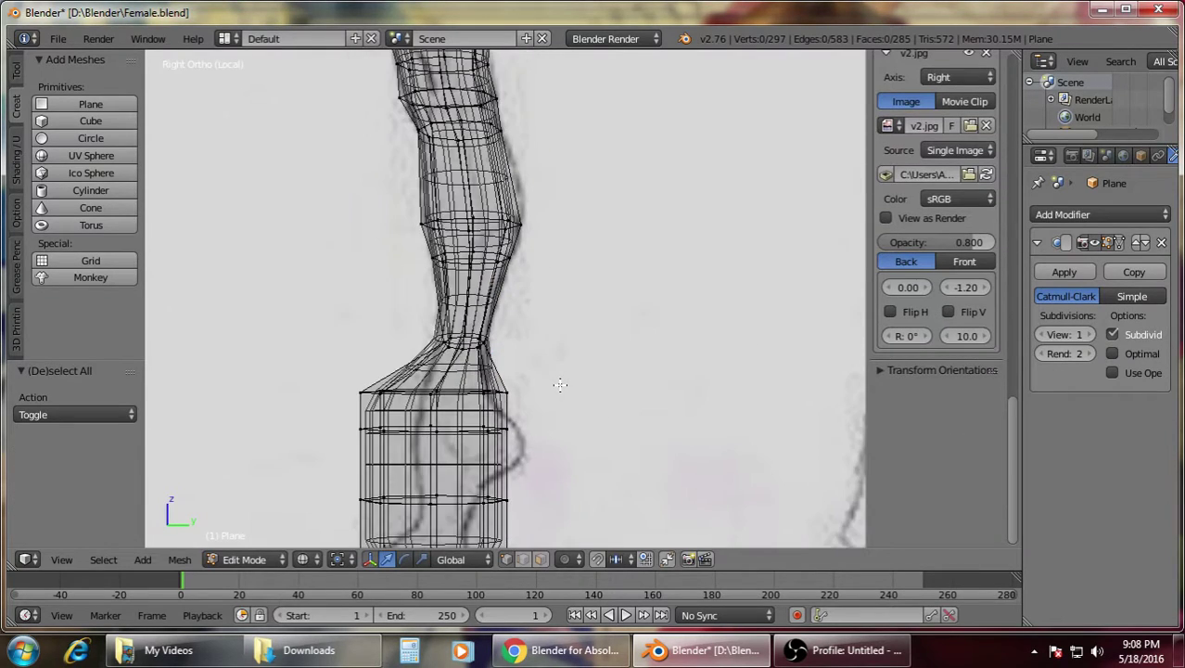
Box-select the next loop down, at the ankle, and scale it along Y to 0.259
scroll(561, 384, "up", 3)
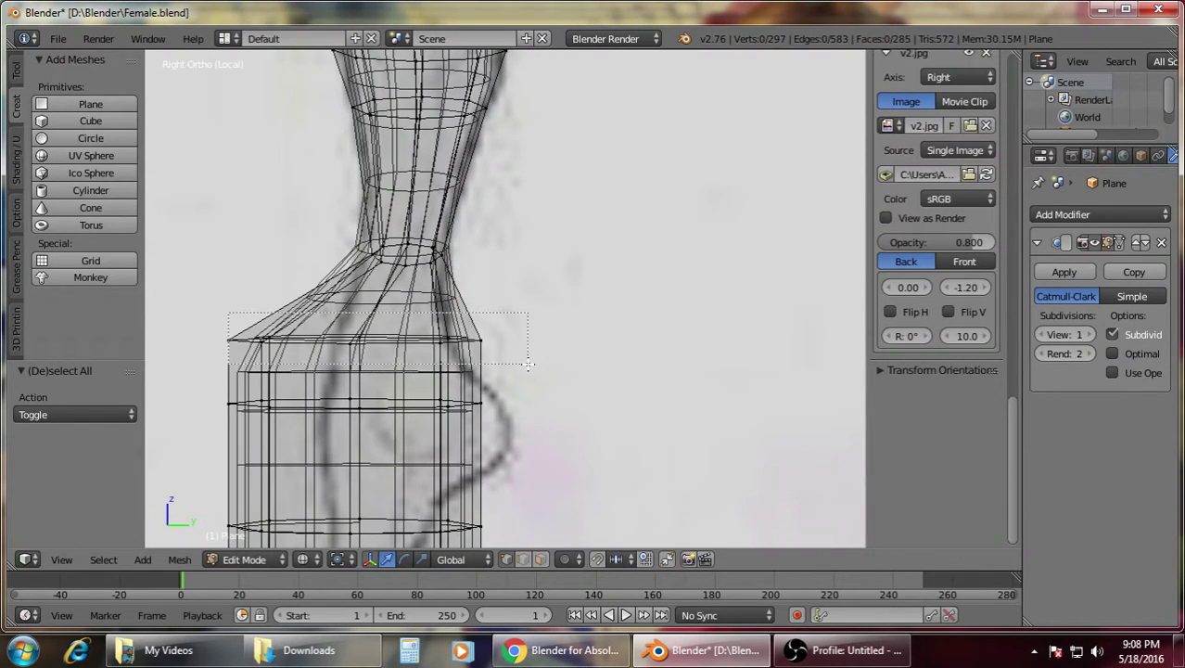
left_click_drag(528, 364, 529, 364)
key("s")
key("y")
left_click(409, 351)
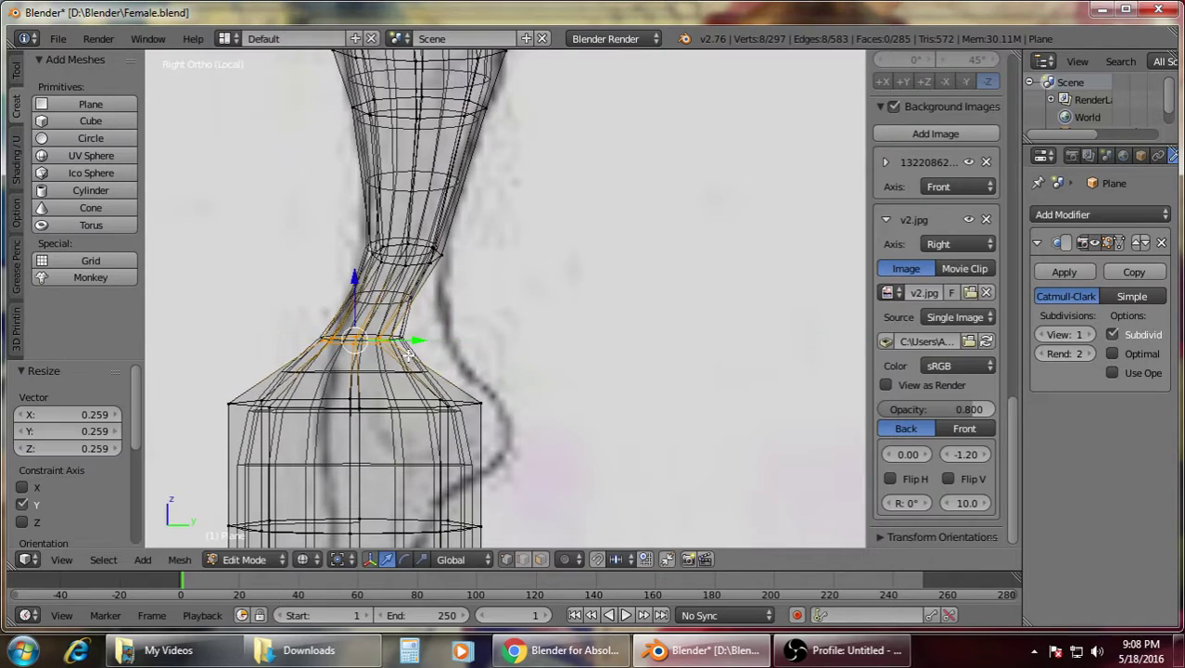
Move the ankle loop 0.085 backward along Y and widen it along Y to fit the side outline
key("g")
key("y")
left_click(506, 350)
key("s")
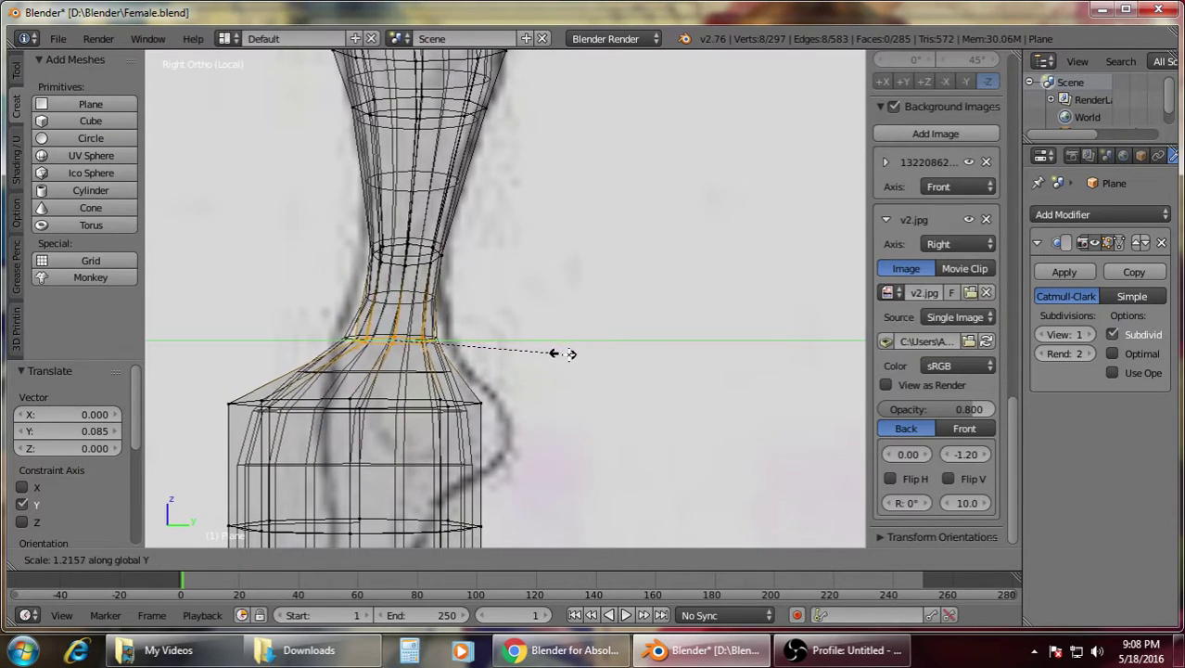
left_click(596, 356)
key("a")
Box-select the loop at the heel, shift it backward along Y, and scale it along Y to 0.545
key("b")
left_click_drag(203, 377, 269, 409)
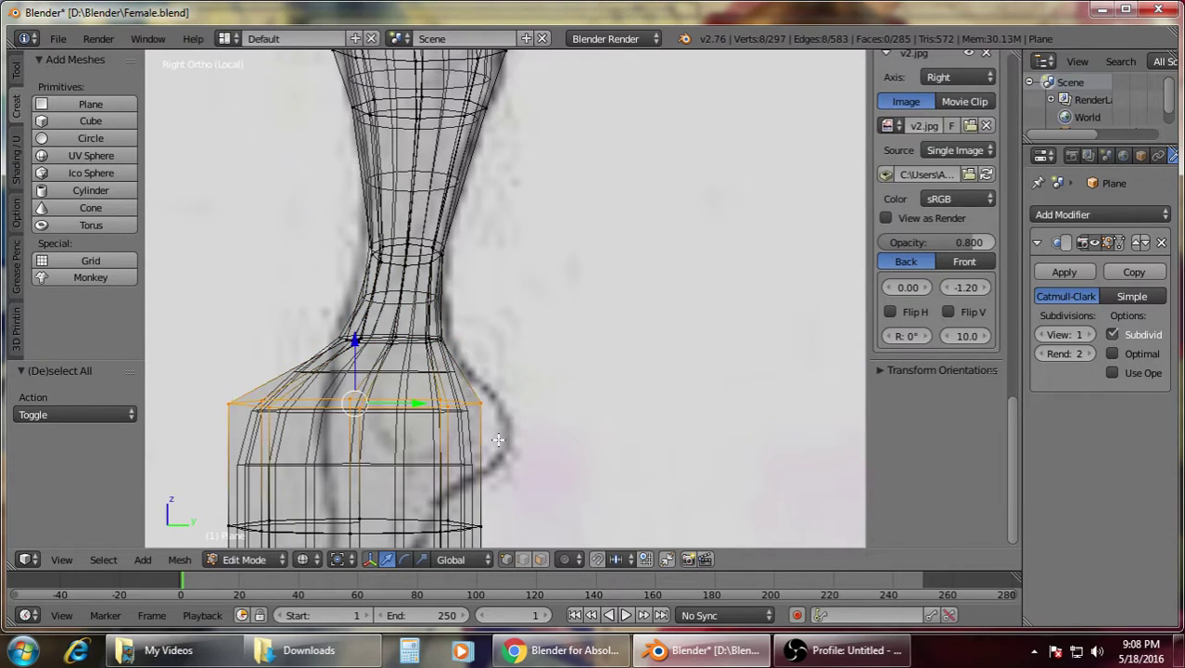
key("g")
key("y")
left_click(580, 411)
key("s")
key("y")
left_click(487, 413)
Shift the heel loop further backward along Y and scale it along Y to 1.263
key("g")
key("y")
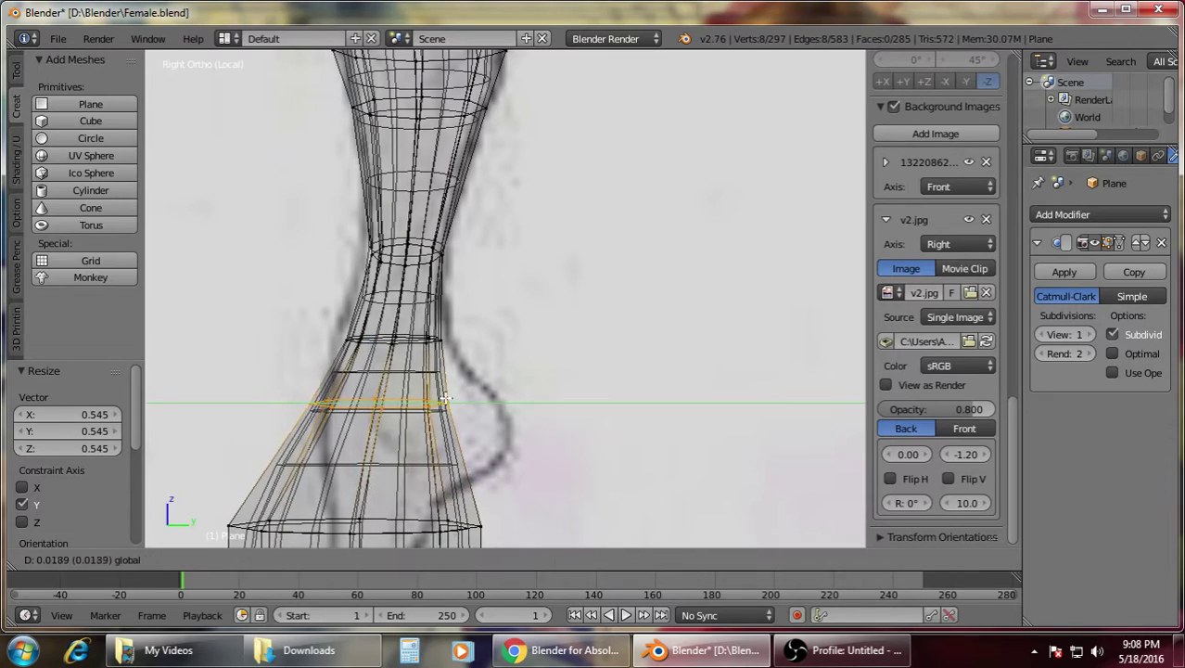
left_click(536, 417)
key("s")
left_click(514, 408)
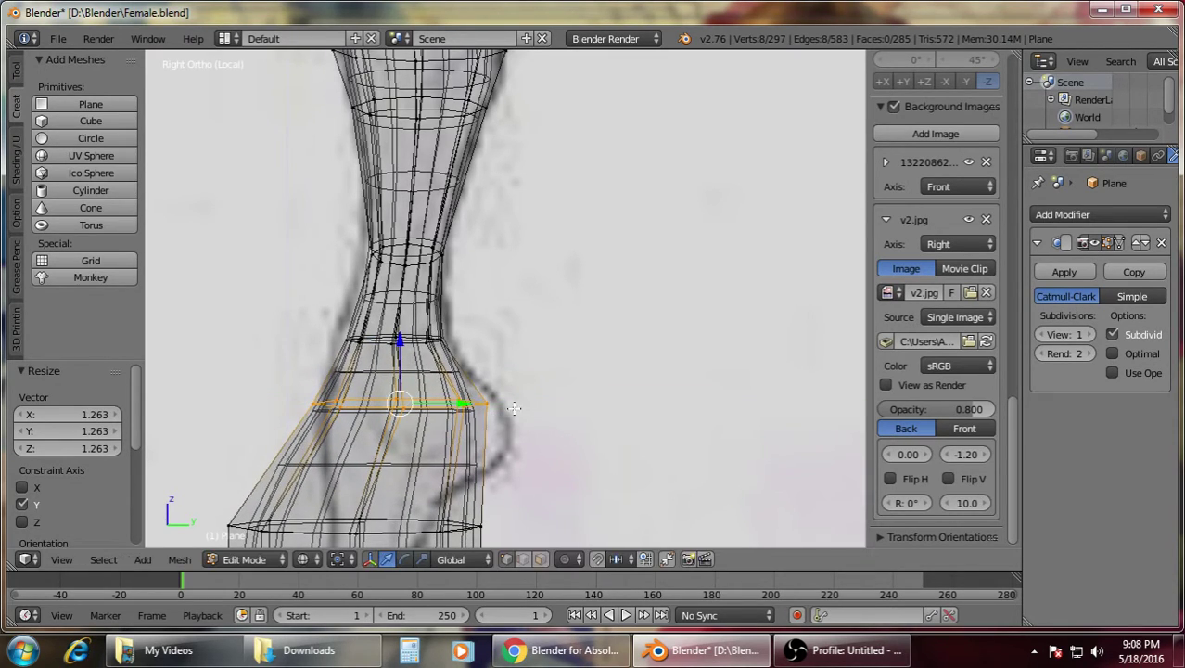
Move the heel loop 0.030 backward along Y, and fine-tune its Y width and position to reach the heel outline
key("g")
key("y")
left_click(472, 396)
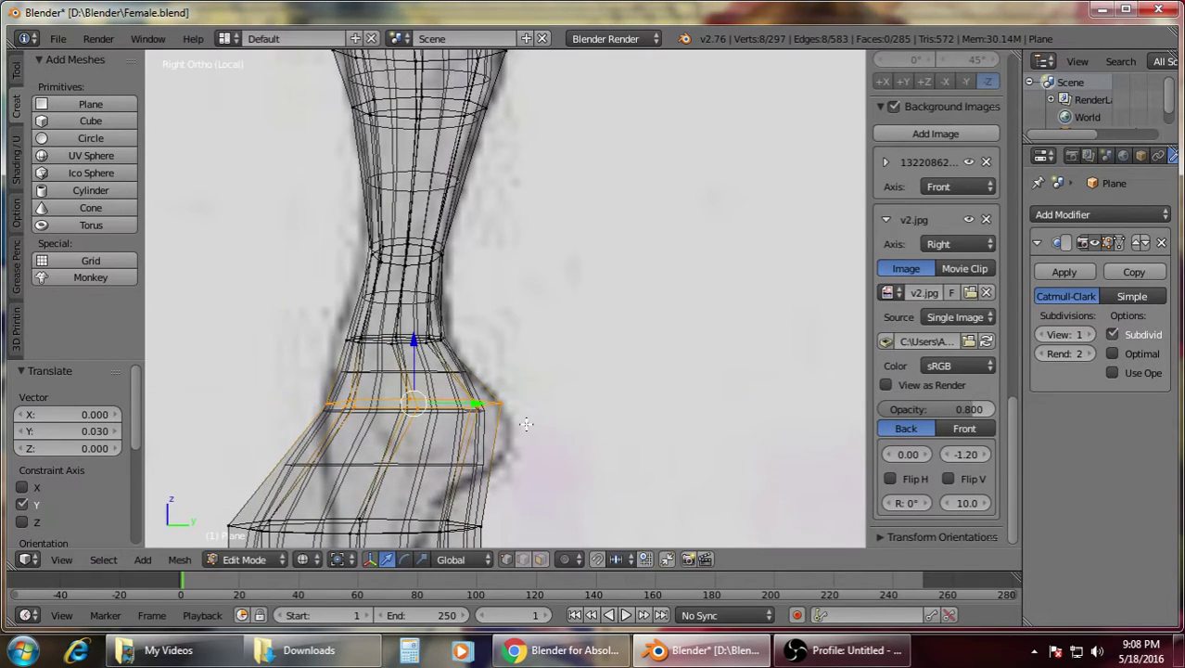
key("s")
key("y")
left_click(537, 413)
key("g")
key("y")
left_click(478, 399)
key("a")
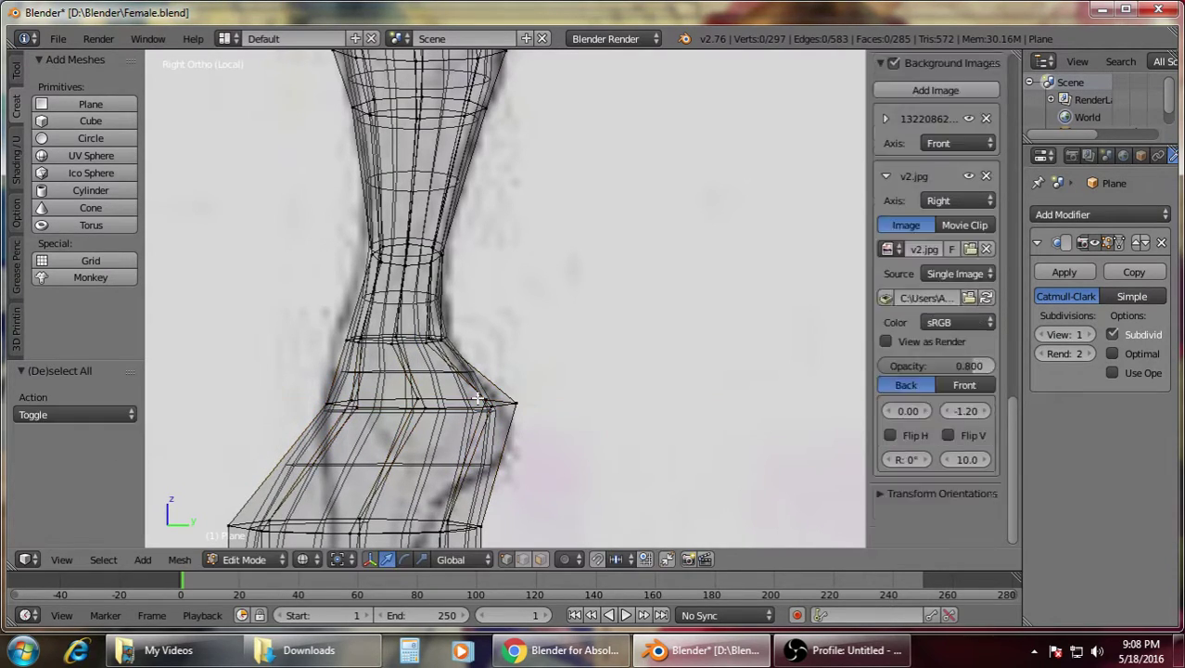
Box-select the loop below the heel and scale it along Y to 0.392
middle_click_drag(562, 451, 556, 326, "shift")
scroll(556, 326, "up", 1)
key("b")
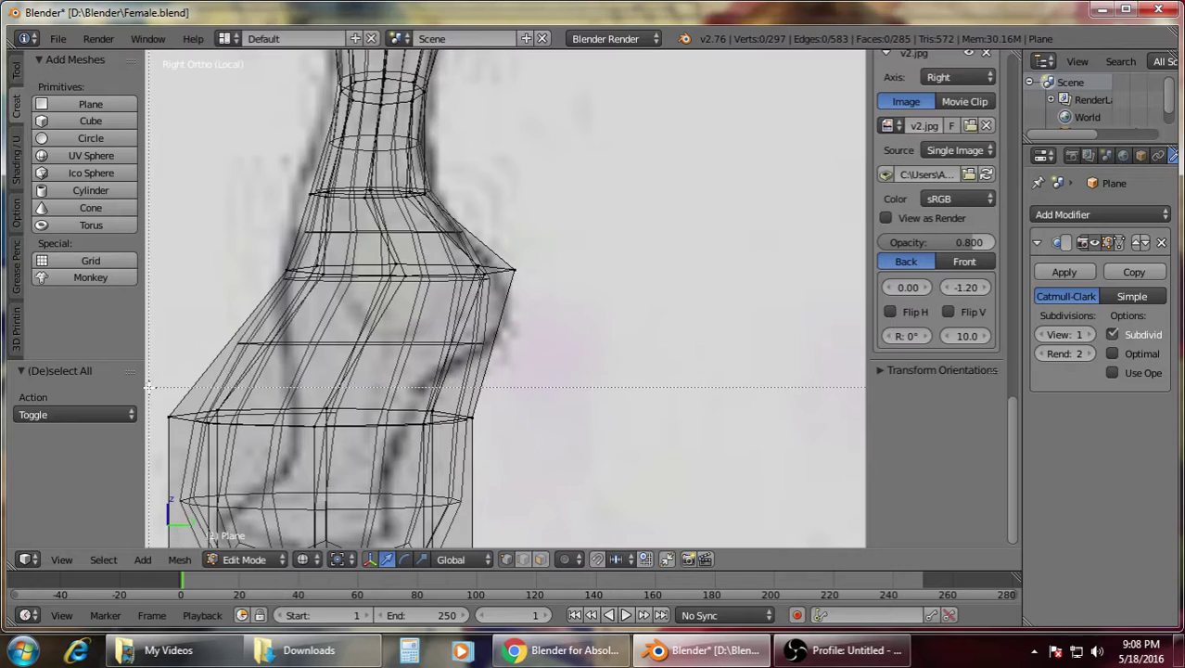
left_click_drag(419, 449, 422, 450)
key("s")
key("y")
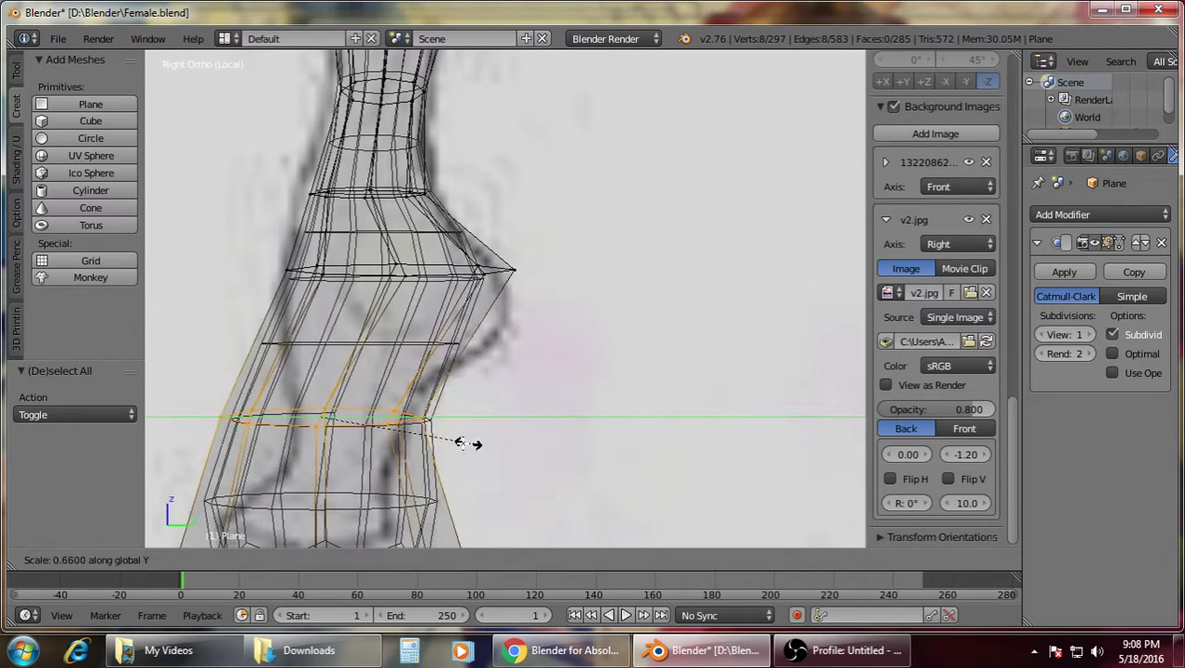
left_click(407, 445)
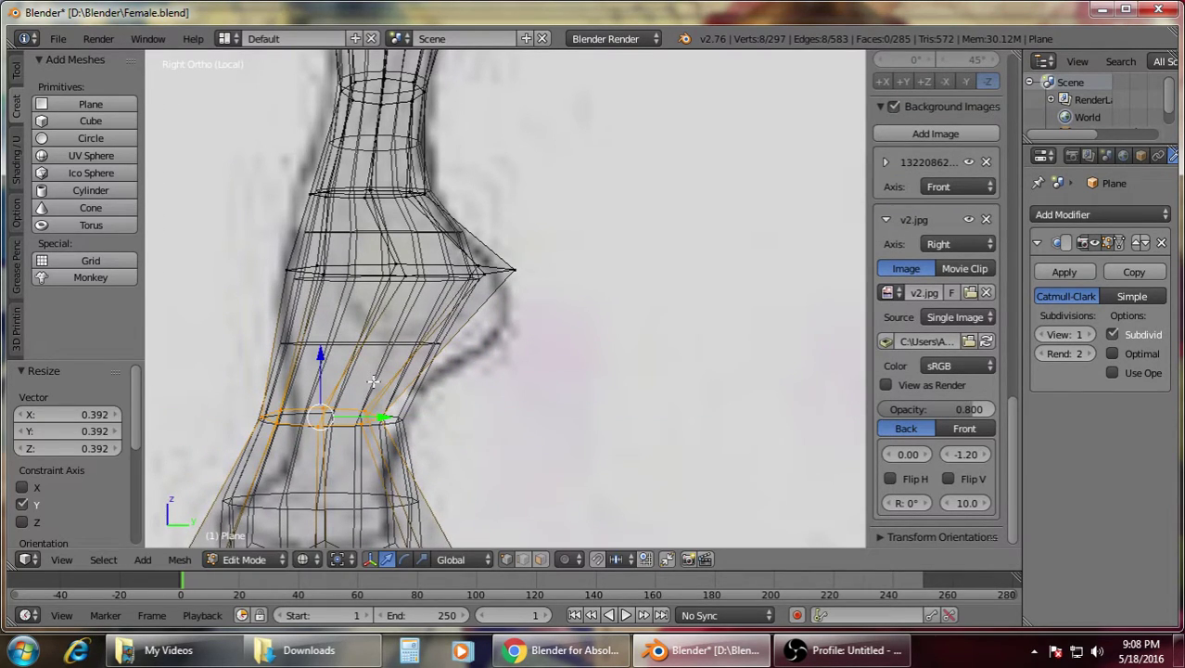
Raise the loop below the heel 0.047 along Z and move it 0.079 backward along Y
left_click_drag(321, 359, 325, 332)
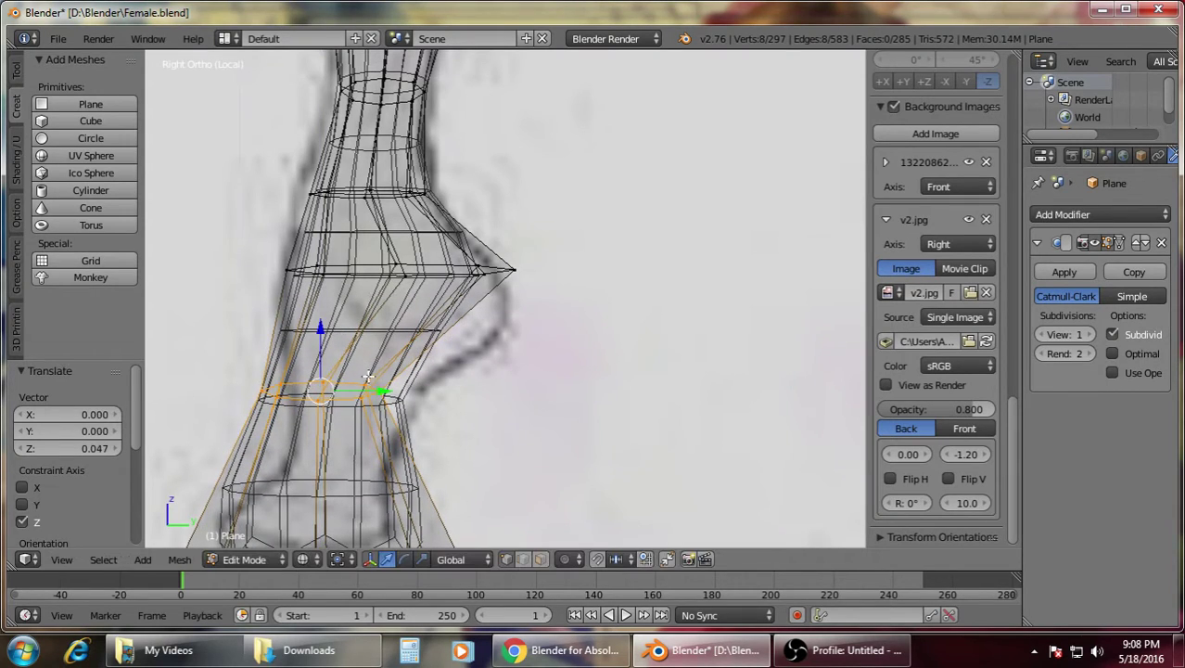
left_click_drag(381, 394, 423, 386)
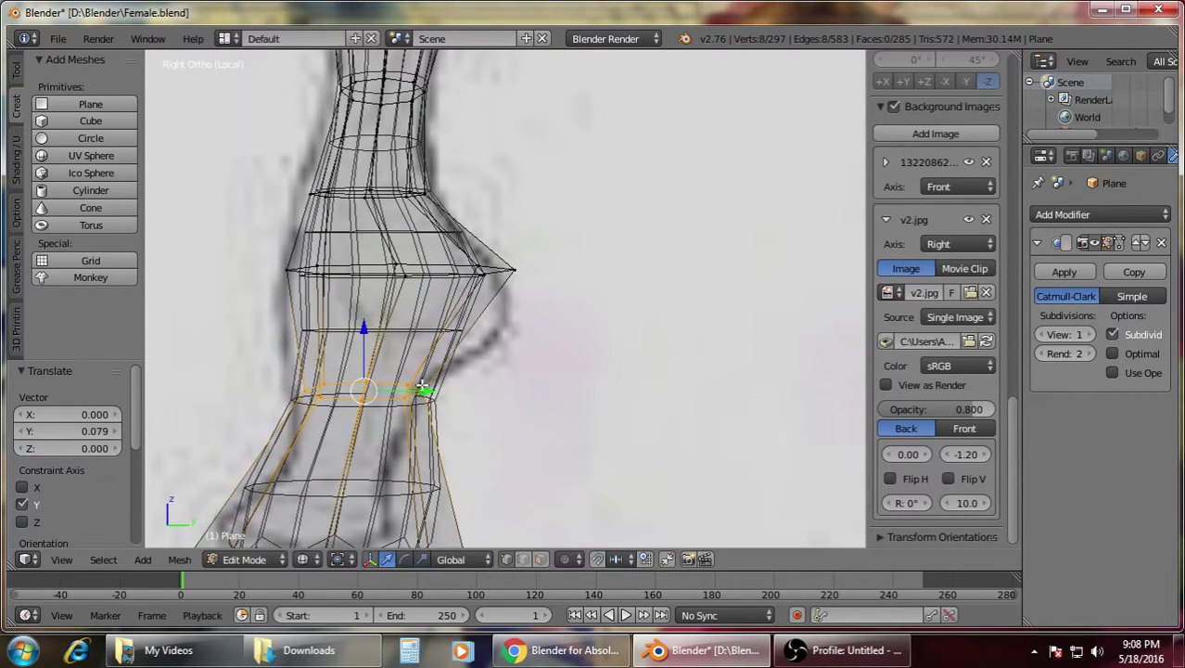
scroll(935, 389, "down", 5)
key("a")
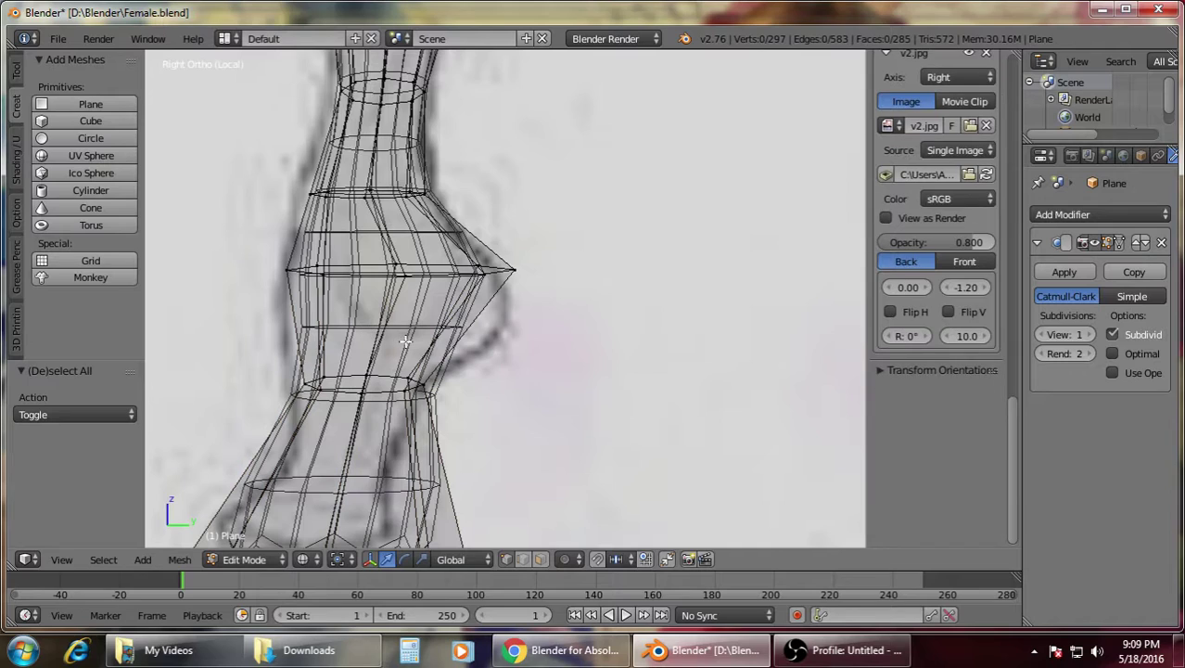
Add one loop cut between the heel loop and the loop below it, and scale it along Y to 1.290
key("ctrl+r")
left_click(423, 339)
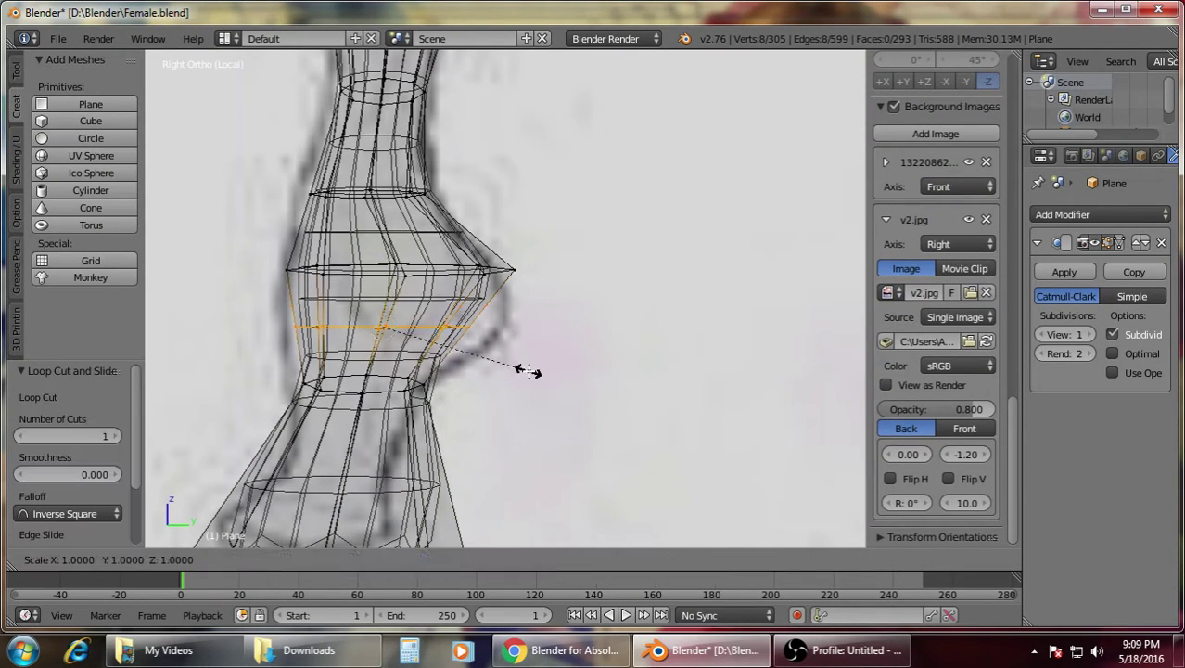
left_click(573, 375)
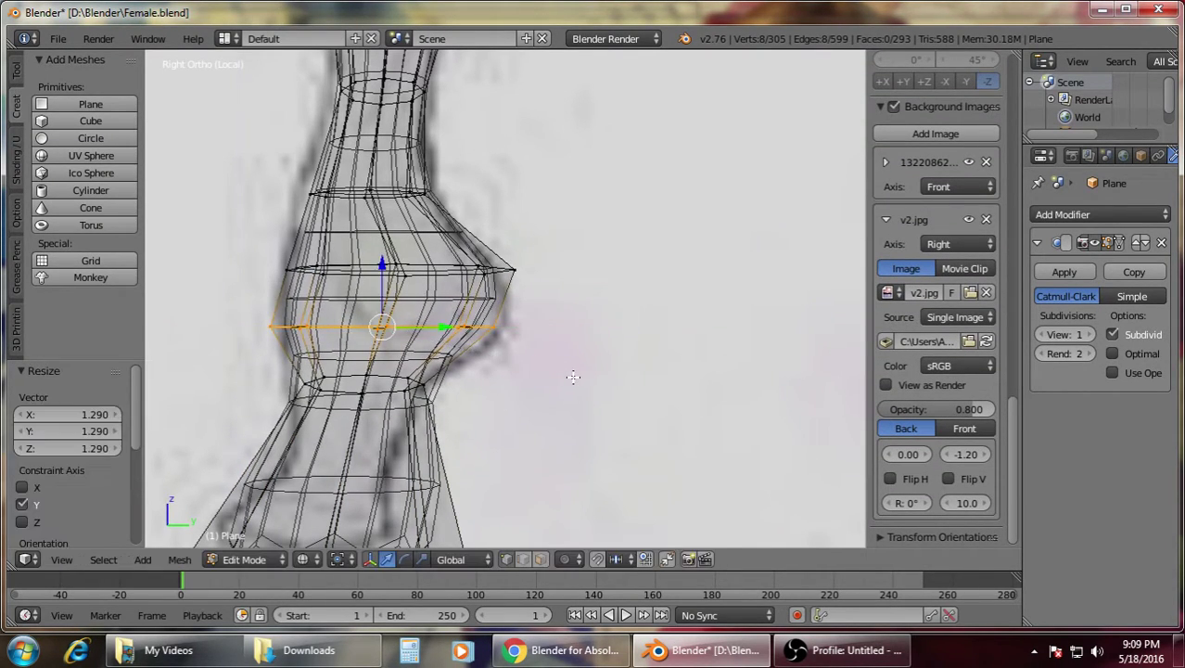
key("a")
Box-select the end loop at the toes and narrow it along Y
scroll(518, 381, "down", 3)
middle_click_drag(516, 381, 527, 296, "shift")
scroll(526, 296, "up", 1)
scroll(526, 297, "up", 2)
key("b")
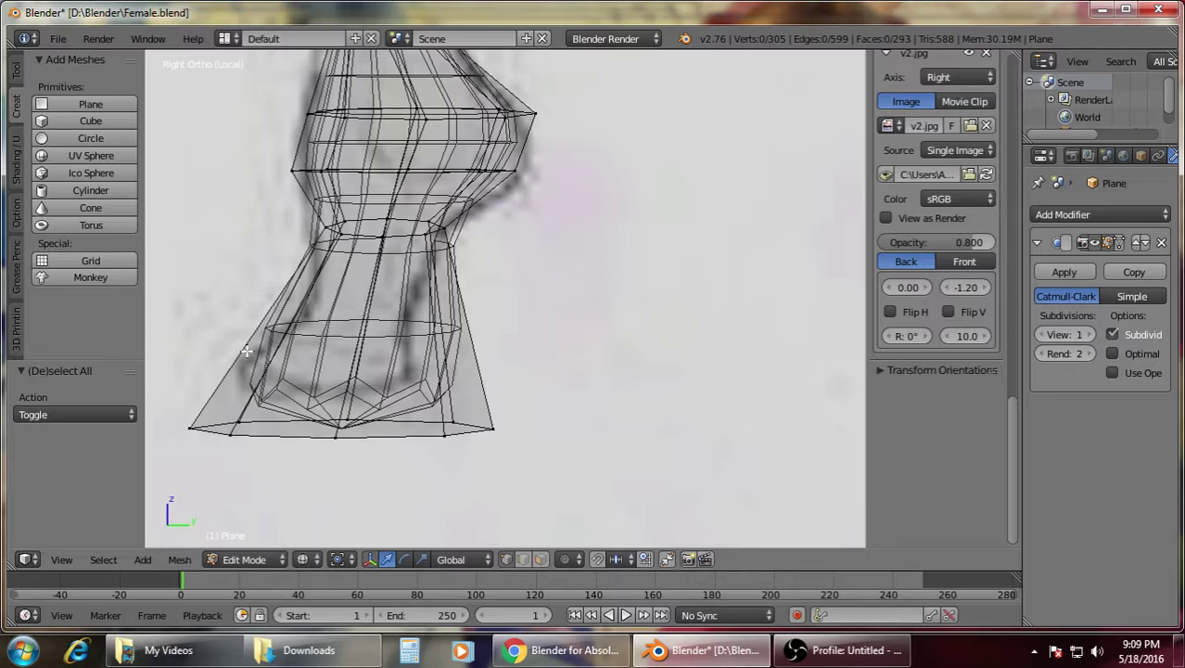
key("a")
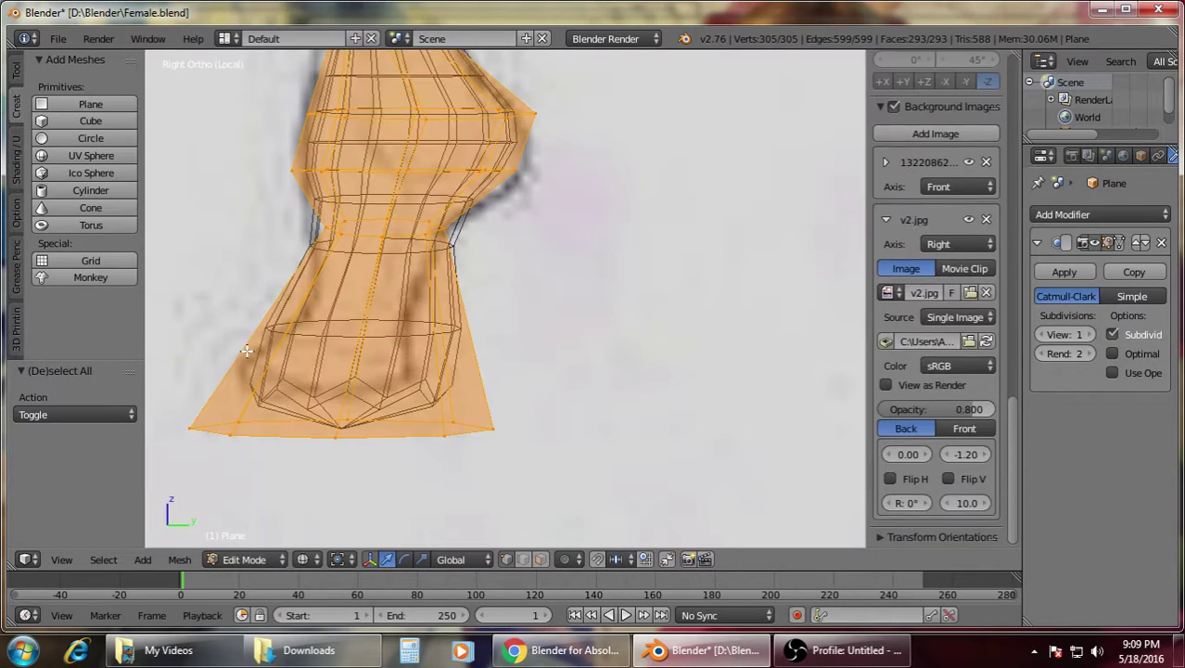
key("a")
key("Tab")
key("Tab")
key("z")
key("z")
key("b")
left_click_drag(182, 389, 530, 516)
key("s")
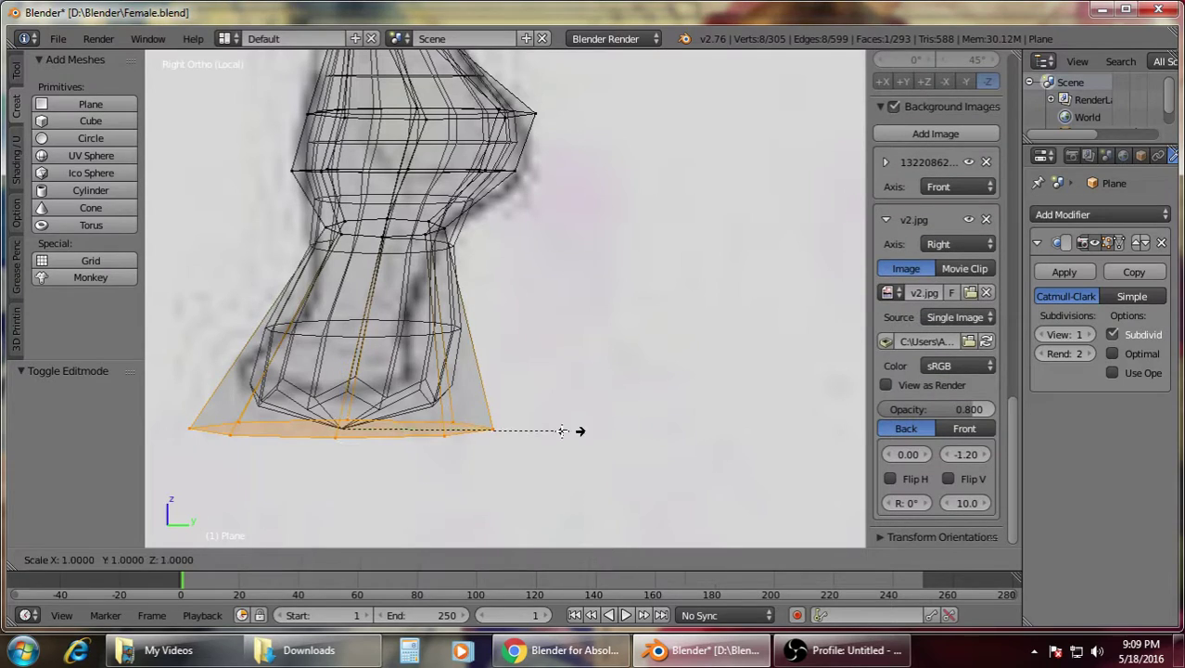
key("y")
left_click(459, 431)
Shift the toe end loop forward along Y and raise it 0.036 along Z
key("g")
key("y")
left_click_drag(378, 436, 379, 436)
left_click_drag(322, 370, 323, 350)
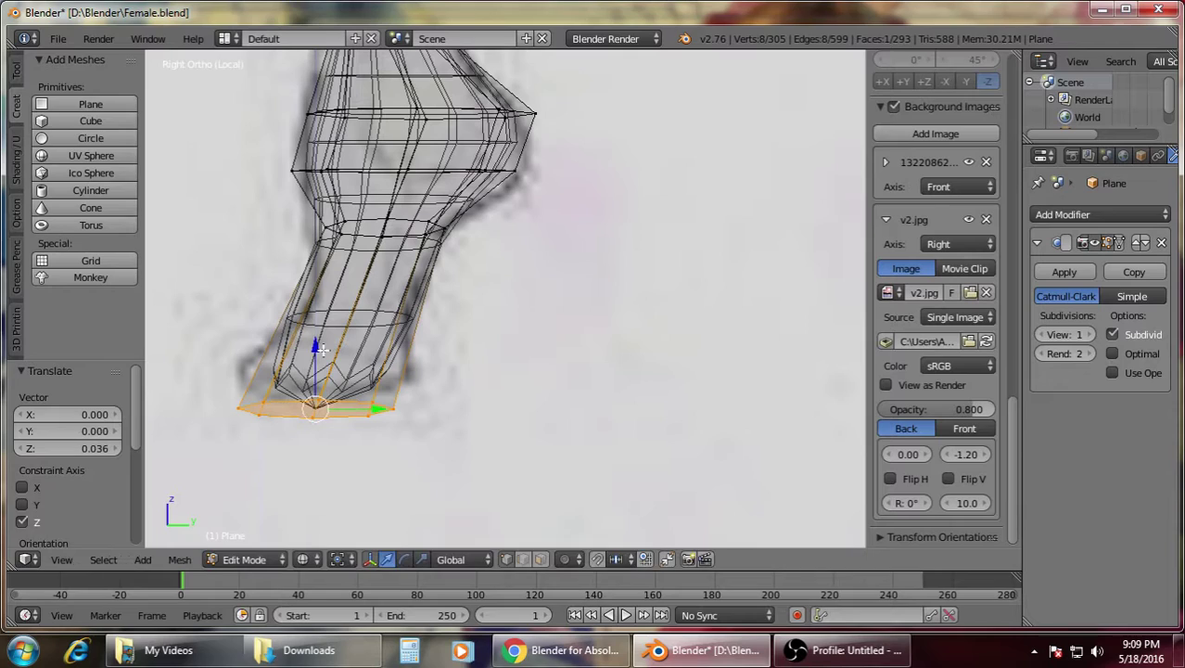
Leave edit mode and examine the lower leg and foot in solid and wireframe shading against the side reference
key("Tab")
scroll(450, 405, "down", 4)
key("z")
middle_click_drag(336, 397, 712, 370)
key("KP_3")
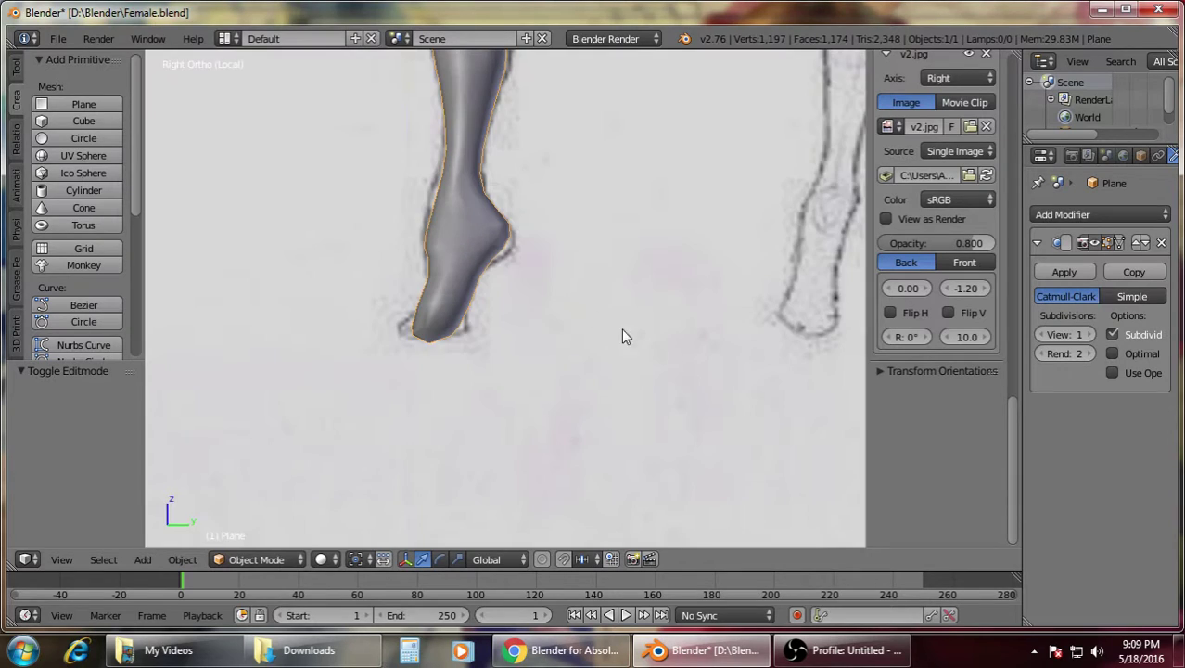
scroll(578, 373, "up", 4)
key("z")
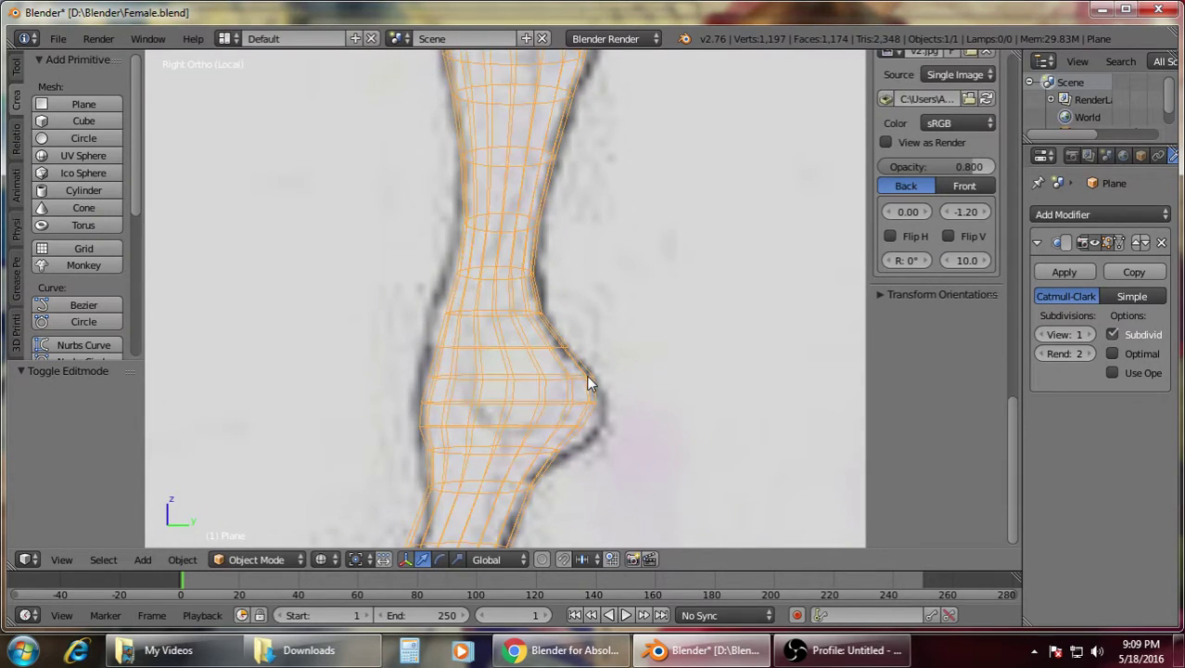
key("z")
middle_click_drag(513, 320, 549, 364, "shift")
scroll(552, 371, "up", 4)
key("z")
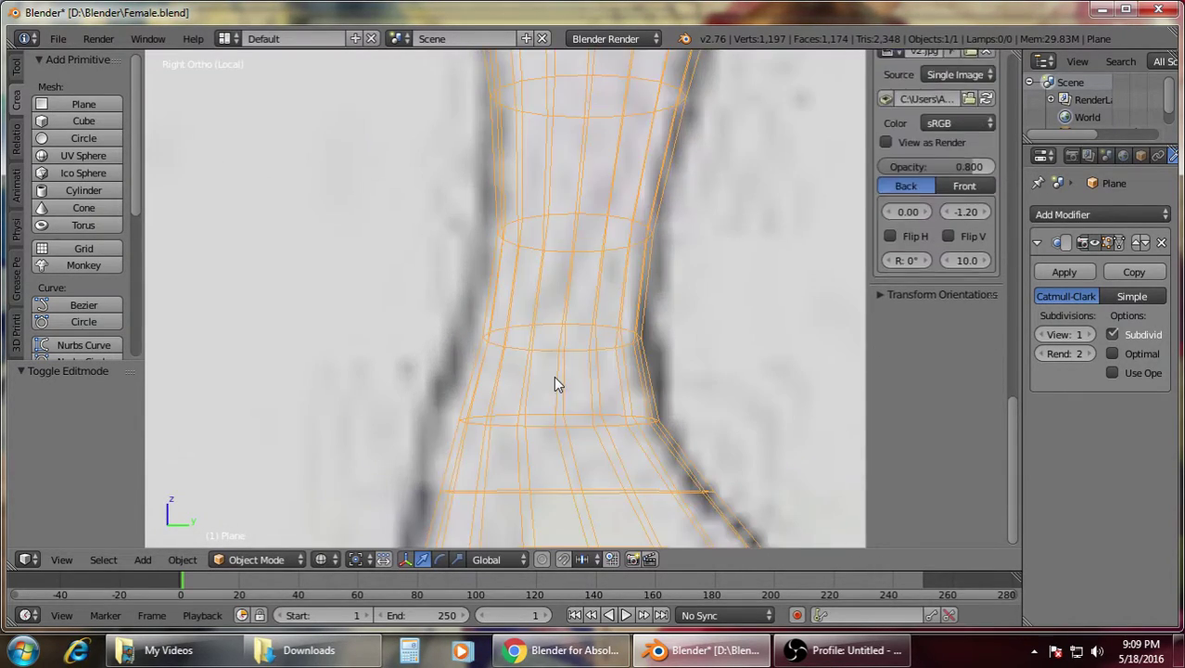
In edit mode with wireframe shading, box-select the front vertices of the ankle loop above the heel and shift them forward along Y to the outline
scroll(547, 380, "down", 4)
key("Tab")
key("z")
scroll(526, 390, "up", 2)
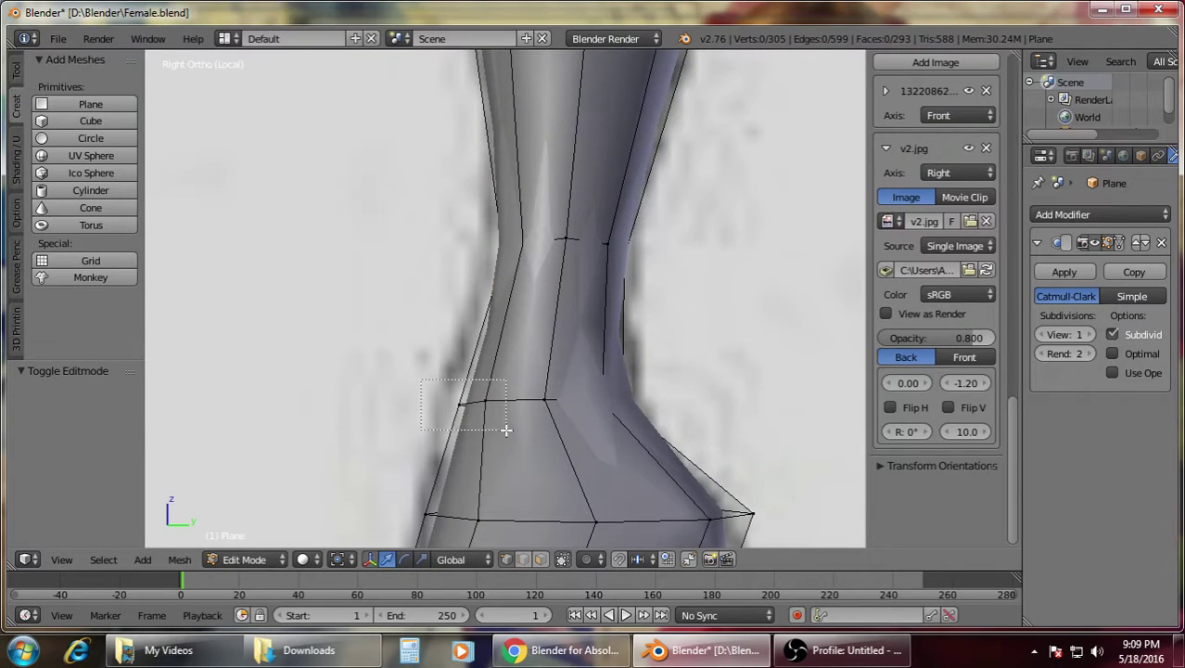
key("z")
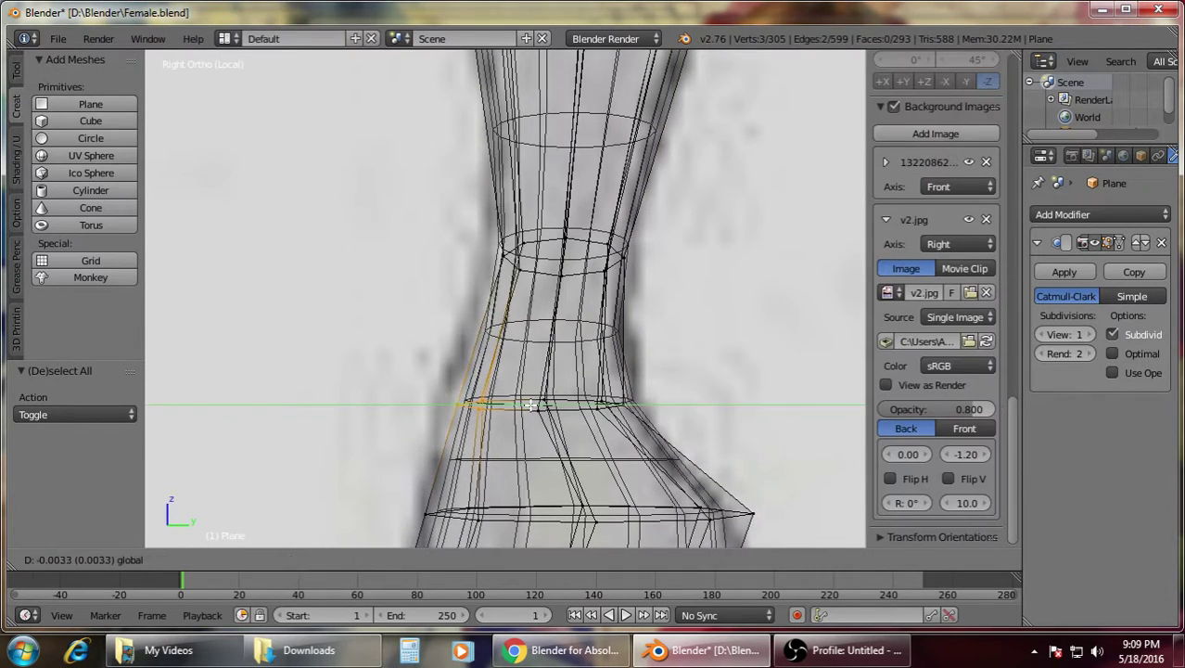
key("b")
left_click_drag(568, 438, 568, 439)
left_click_drag(607, 404, 613, 403)
key("a")
key("b")
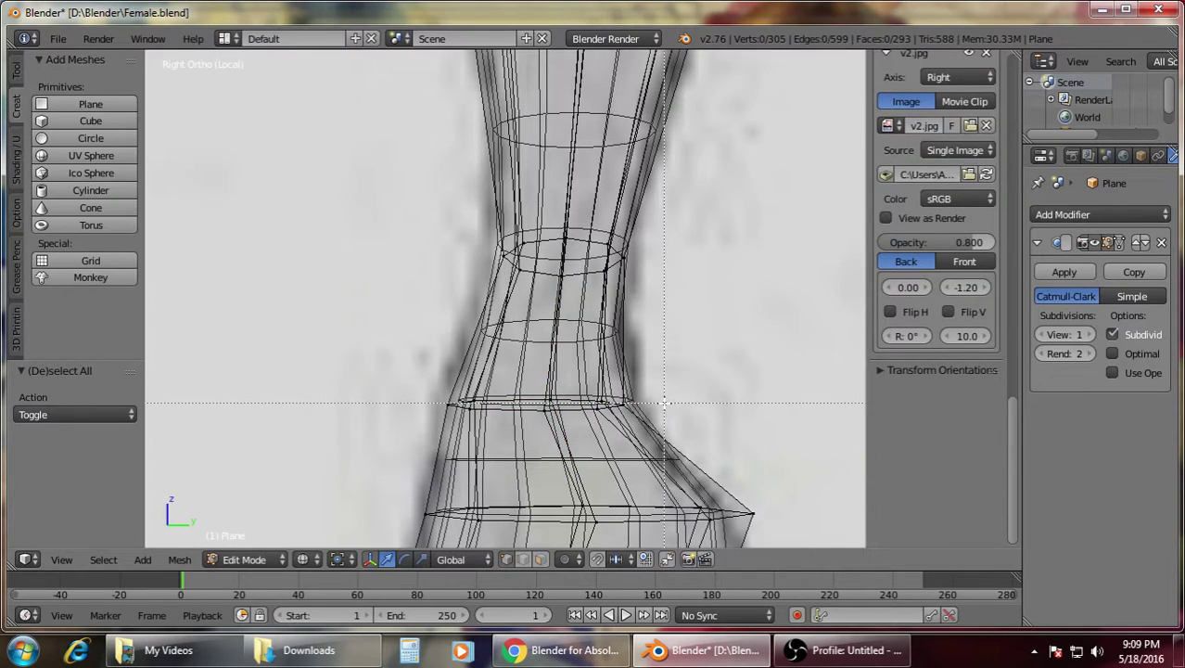
key("a")
key("a")
Examine the leg and foot from the side in solid and wireframe shading, and the body from foot to neck in the front view
scroll(664, 404, "down", 3)
key("z")
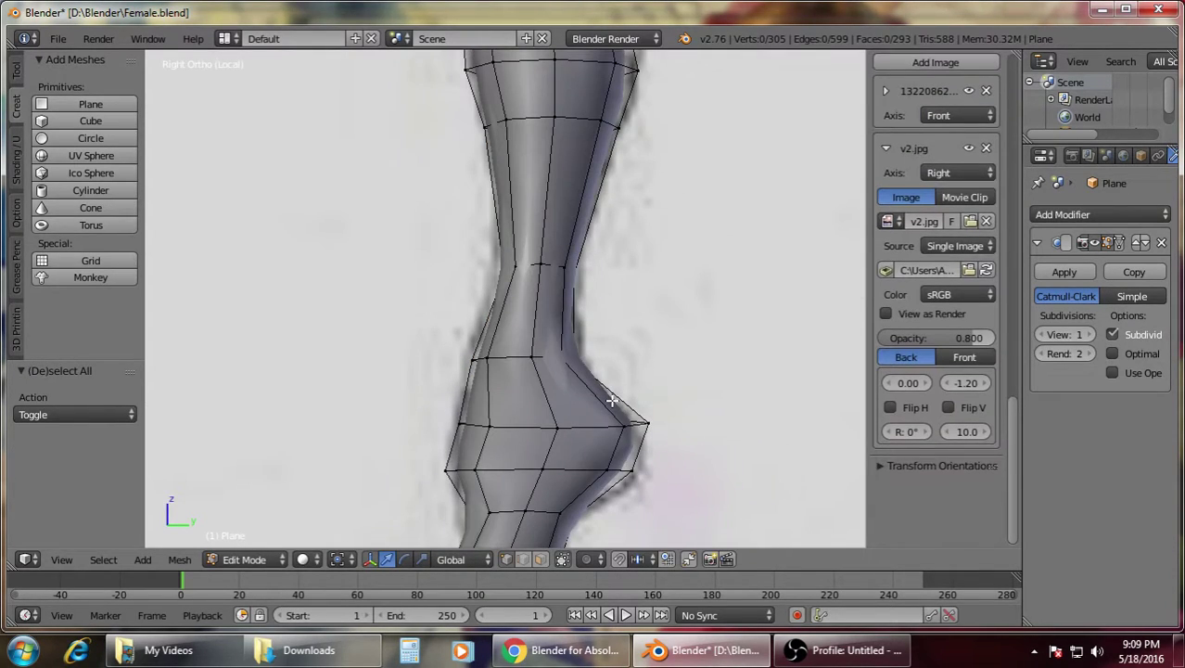
key("z")
scroll(704, 450, "down", 3)
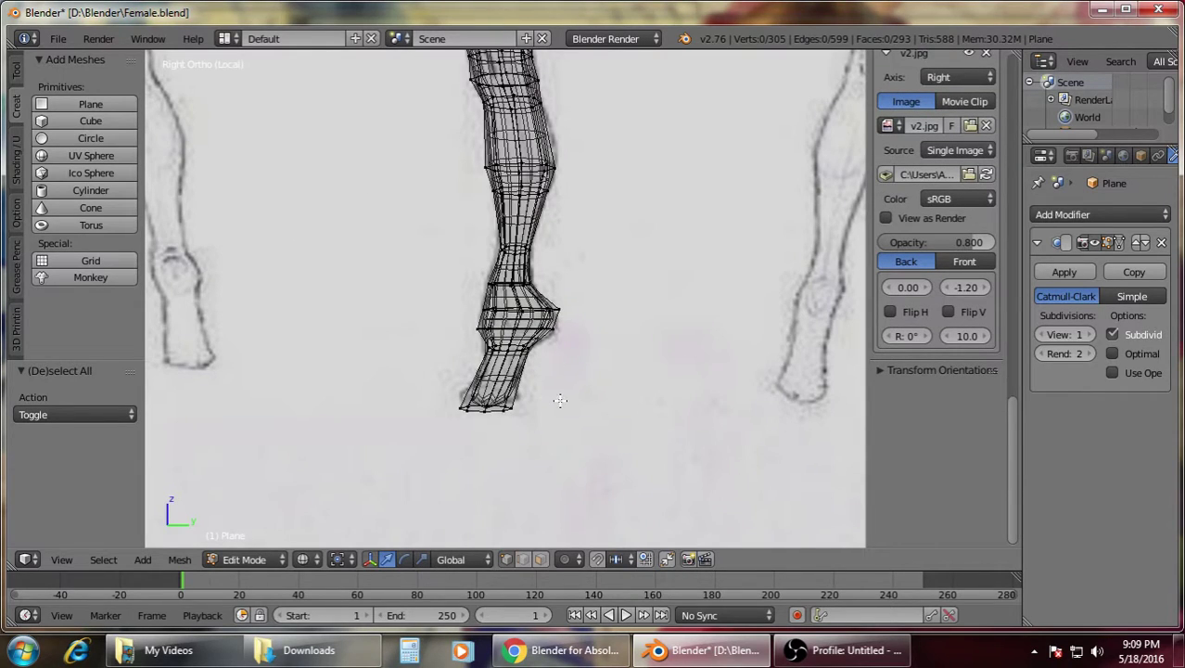
key("KP_1")
key("z")
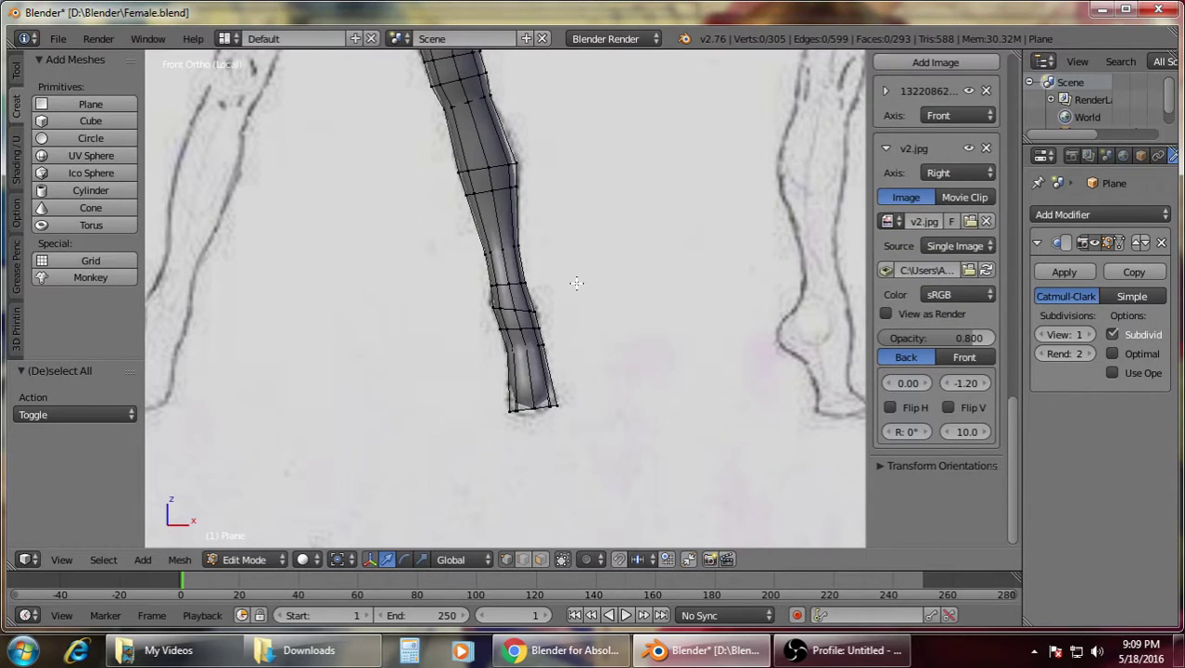
scroll(575, 284, "up", 2)
middle_click_drag(626, 209, 632, 406, "shift")
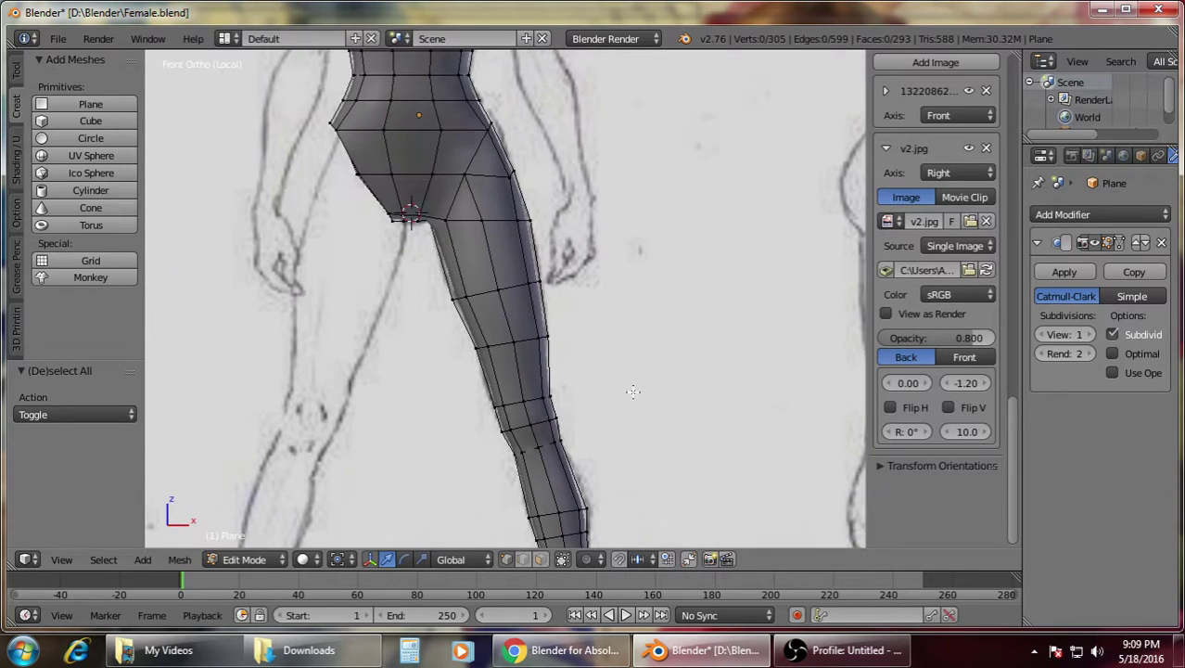
middle_click_drag(584, 173, 622, 456, "shift")
middle_click_drag(619, 252, 612, 400, "shift")
scroll(611, 404, "up", 6)
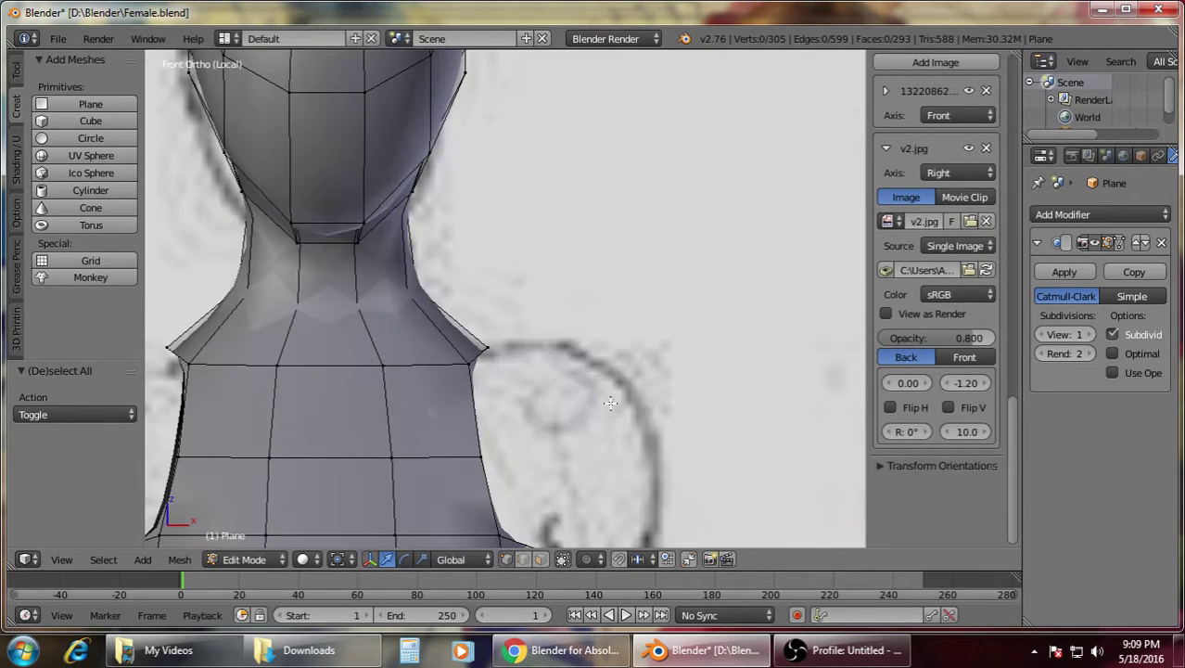
left_click(812, 652)
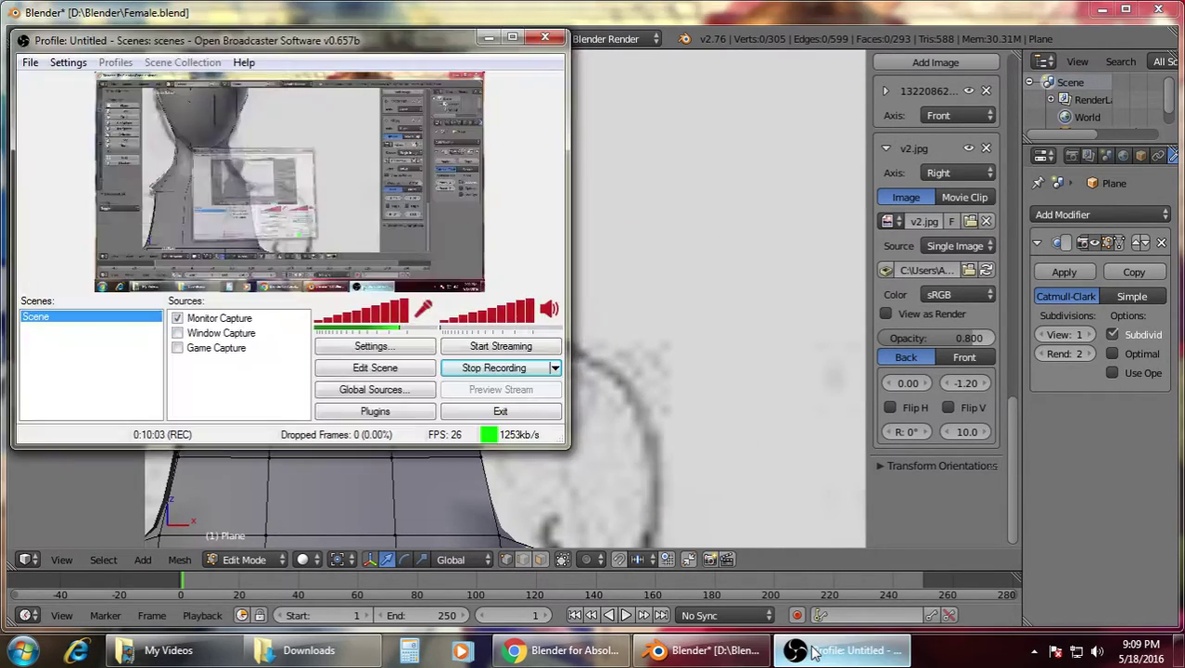
left_click(813, 652)
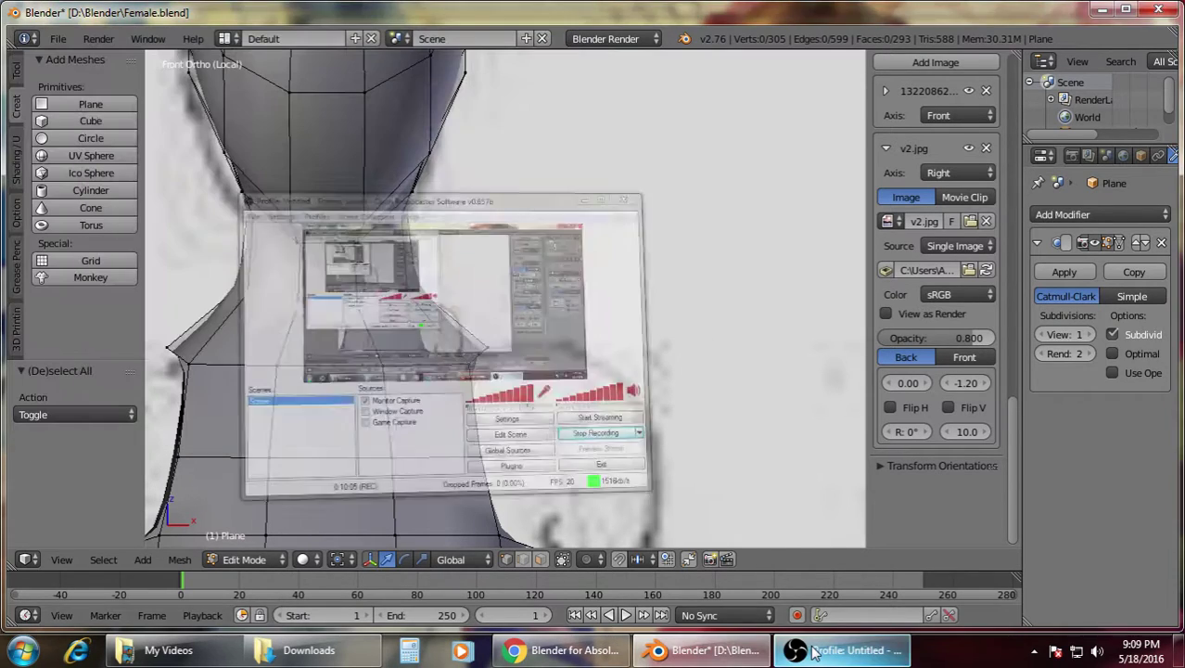
Inspect the head, torso, hips and leg in the front view against the front reference drawing
scroll(511, 141, "down", 6)
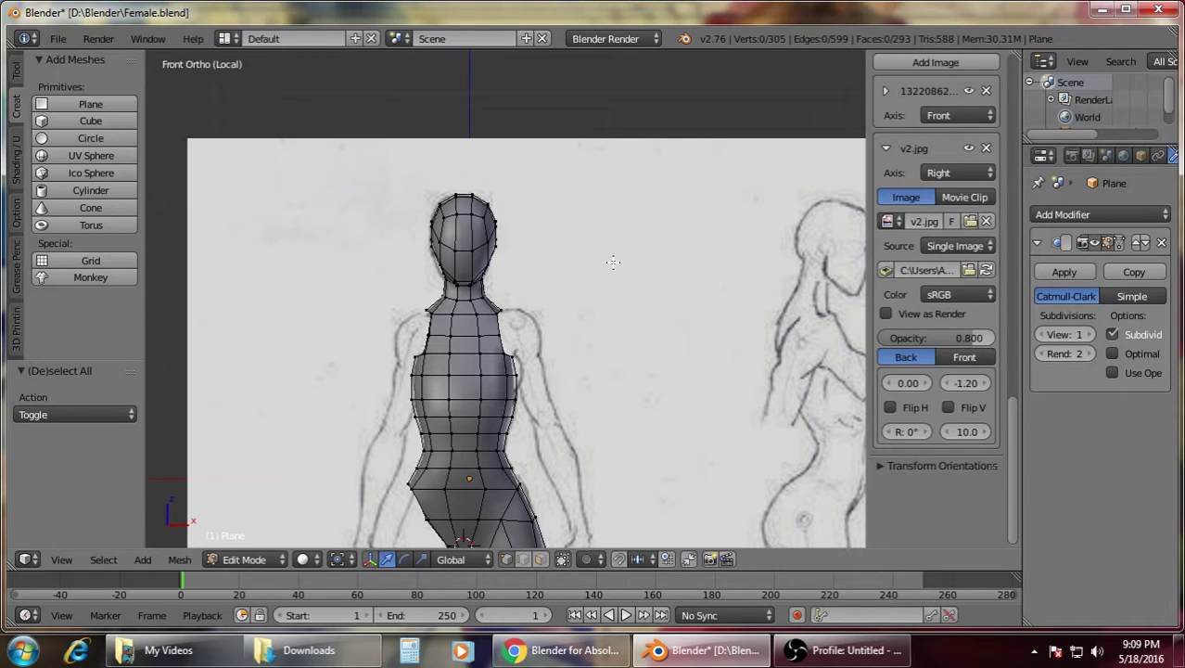
scroll(631, 317, "down", 4)
middle_click_drag(620, 352, 599, 163, "shift")
scroll(599, 162, "up", 5)
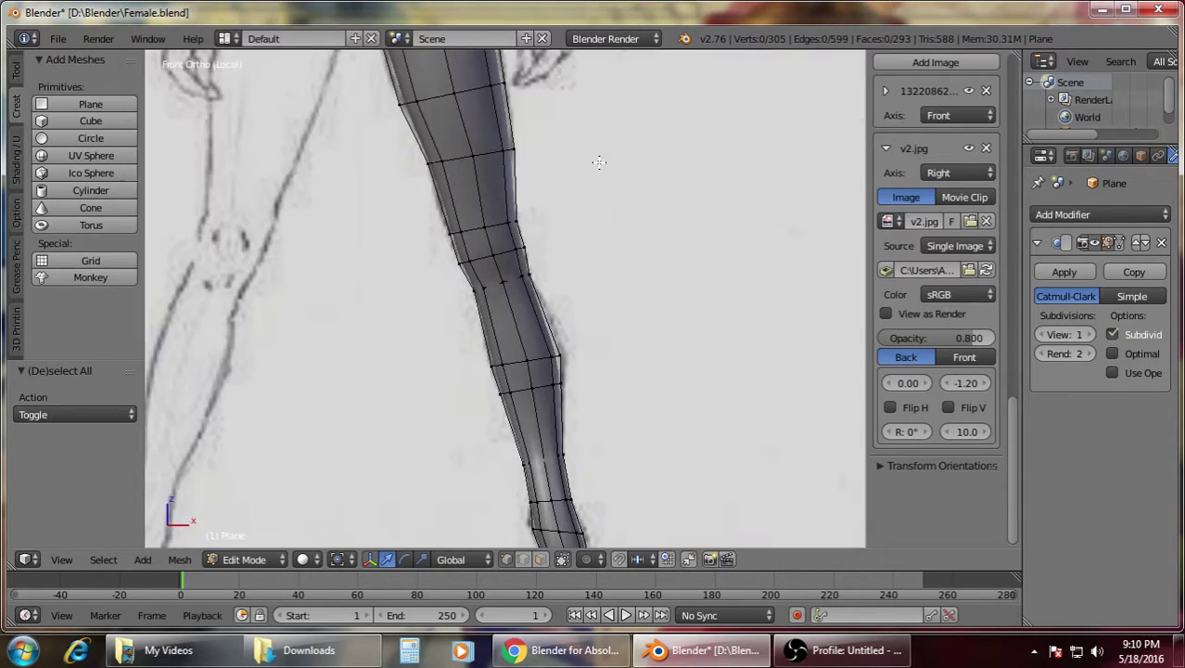
scroll(570, 99, "down", 3)
scroll(617, 393, "up", 2)
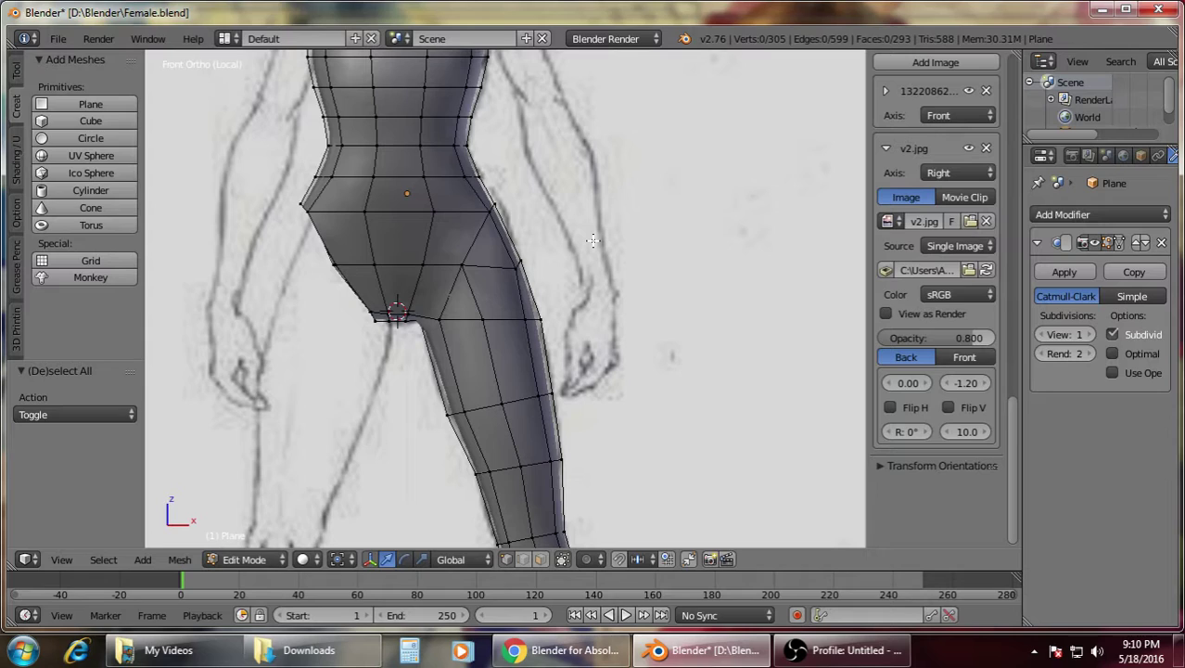
scroll(590, 232, "down", 4)
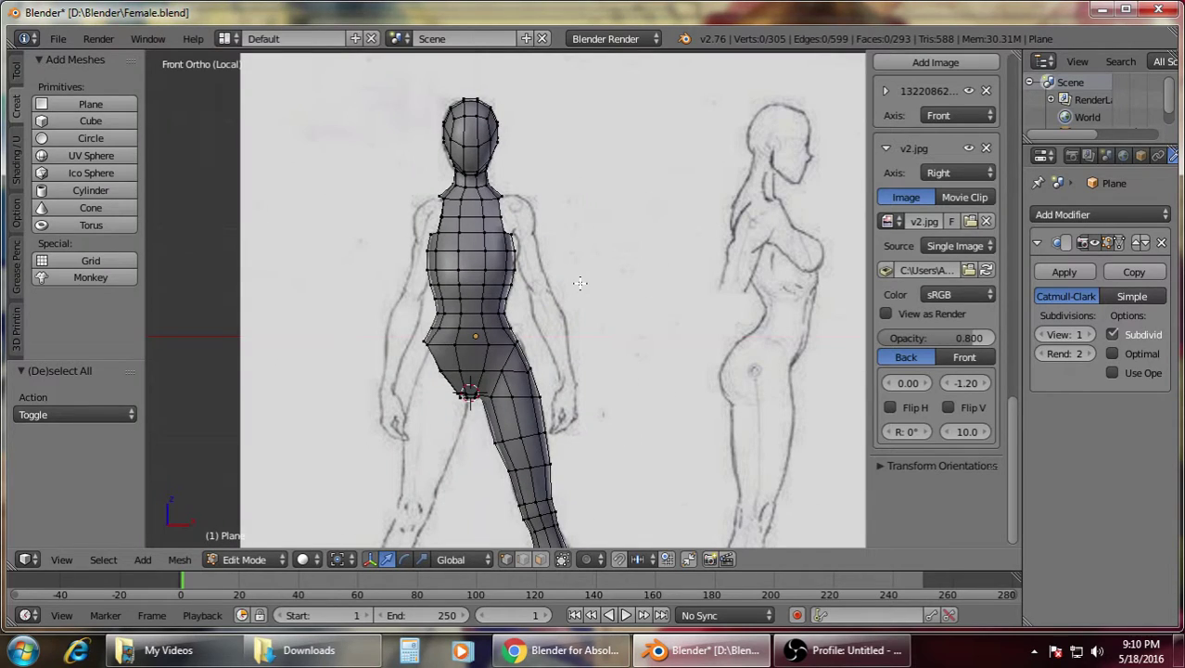